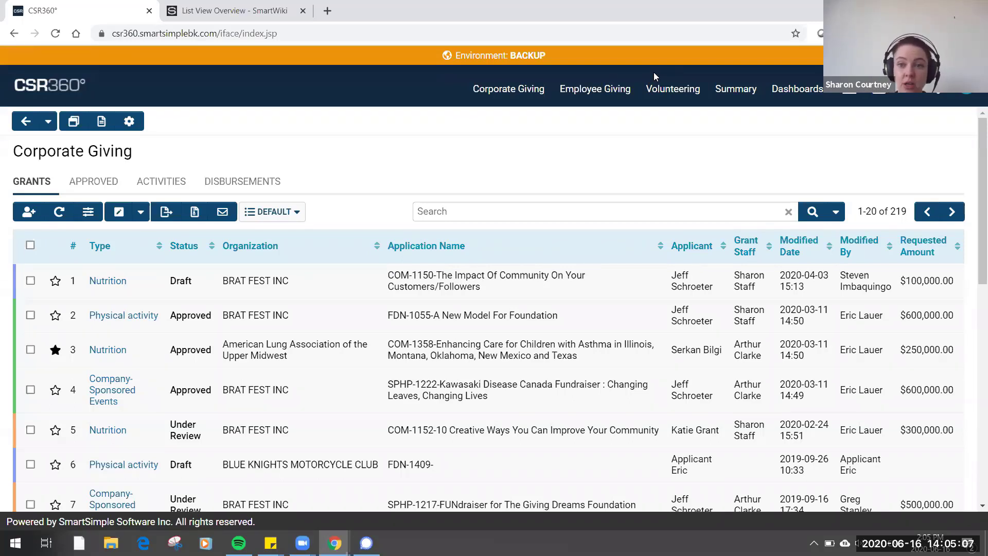
pyautogui.click(908, 92)
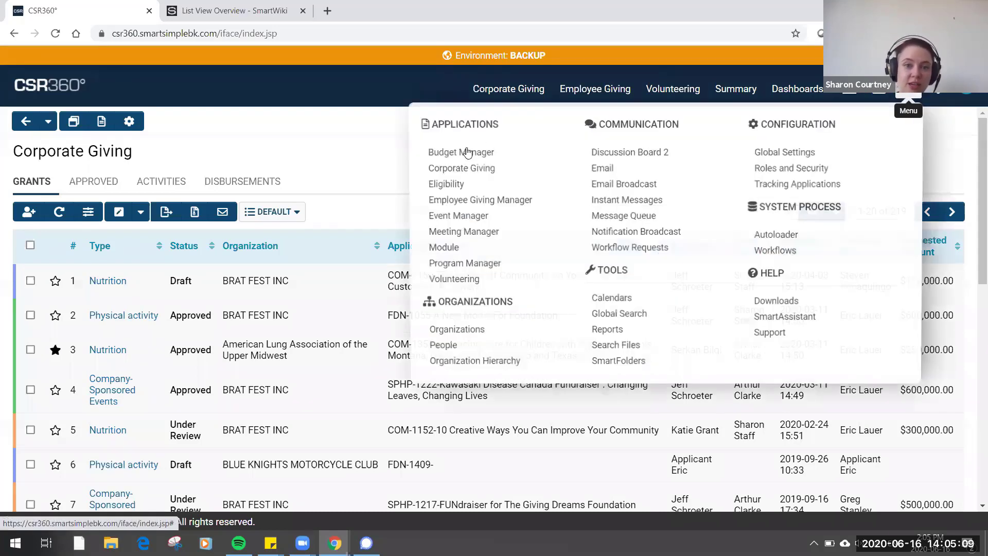
pyautogui.click(368, 140)
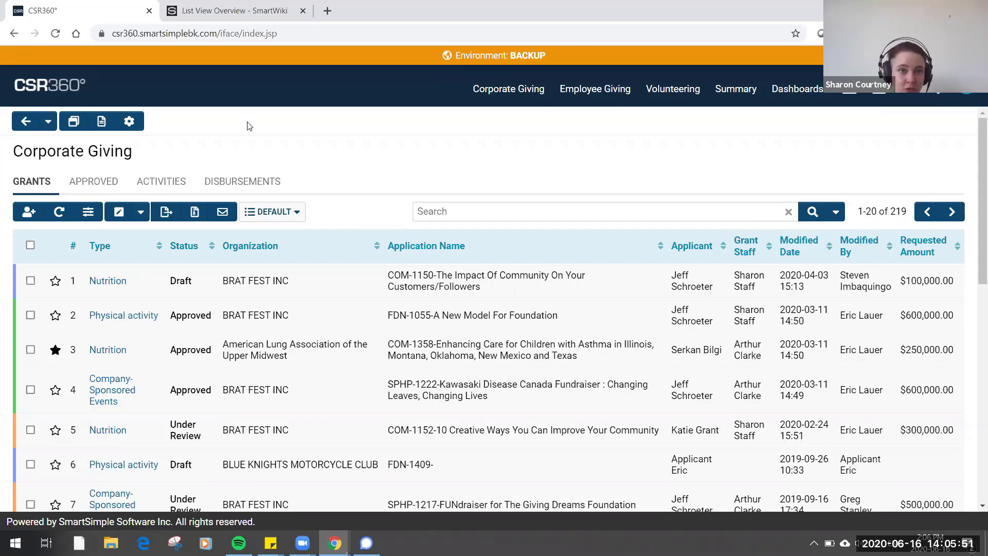
pyautogui.moveTo(183, 33); pyautogui.dragTo(202, 128)
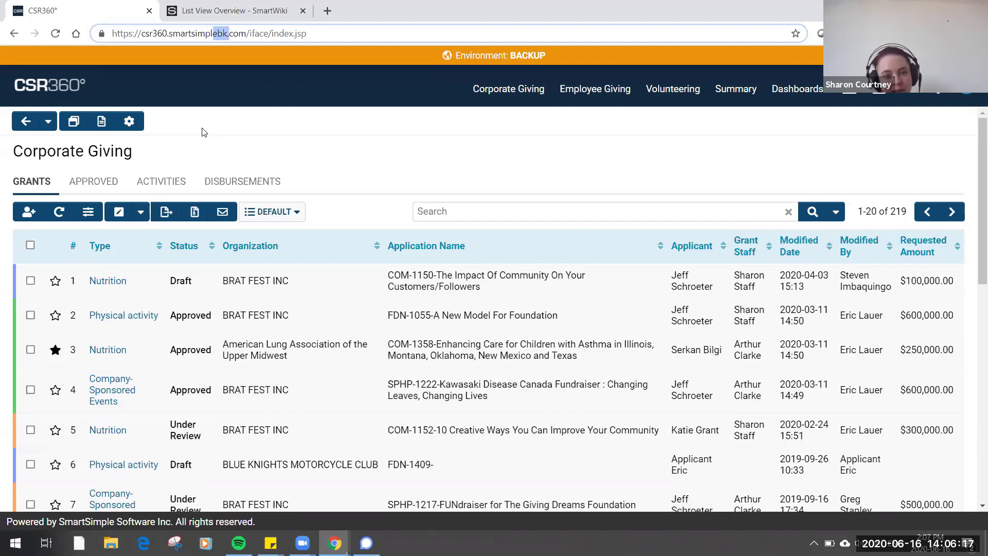
# Open the Default system list view of the grants for editing and copy it as a new system list view.
pyautogui.click(294, 215)
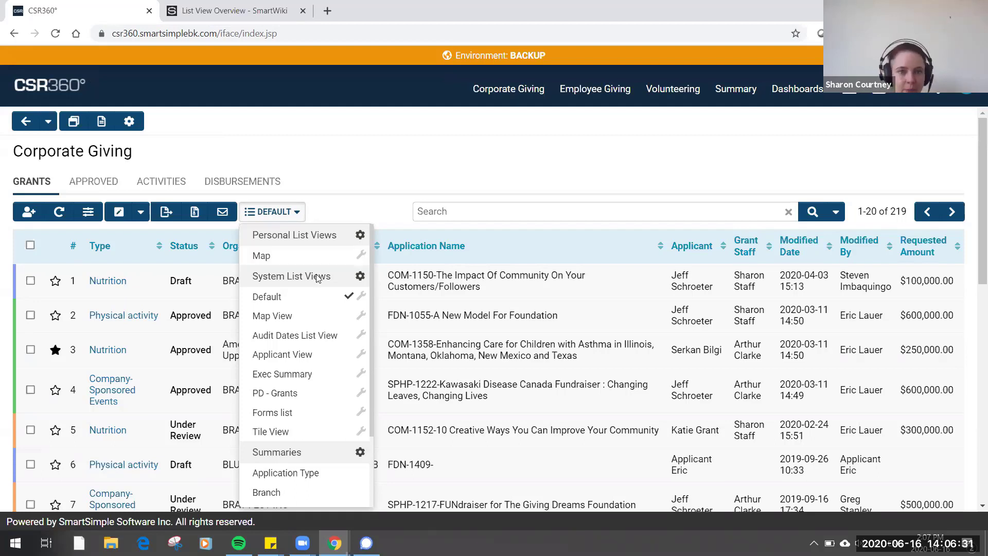
pyautogui.click(365, 304)
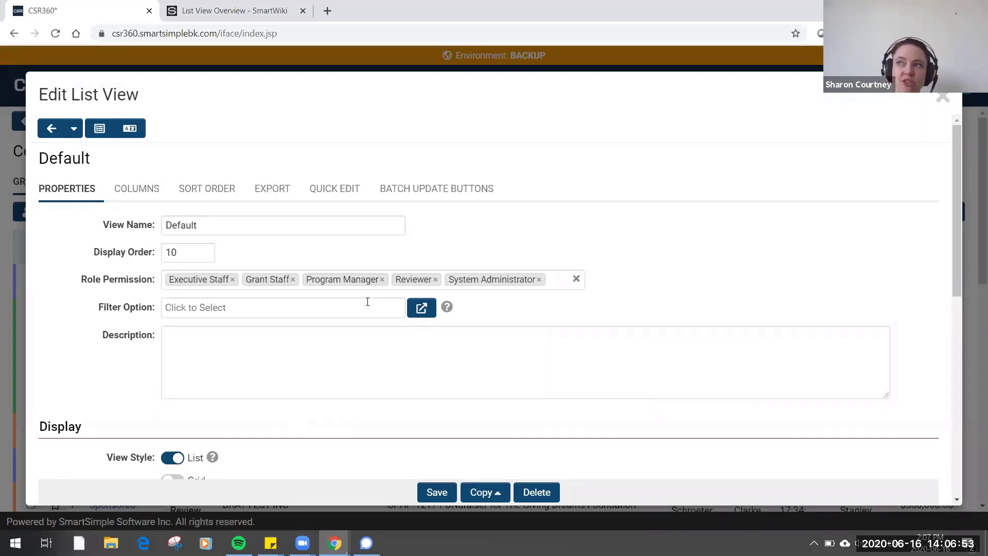
pyautogui.click(489, 492)
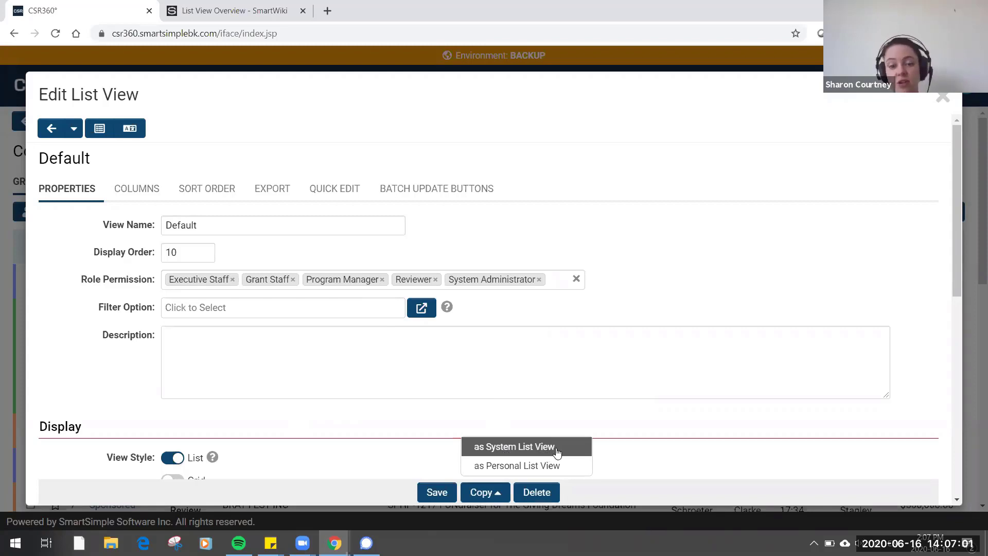
pyautogui.click(515, 447)
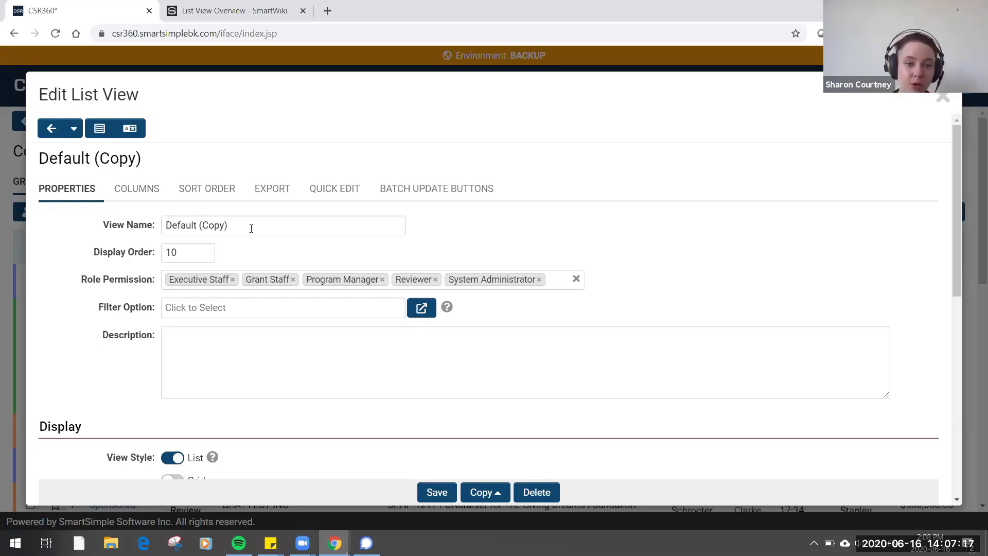
# Rename the copied list view as "Staff - Export Data".
pyautogui.tripleClick(252, 228)
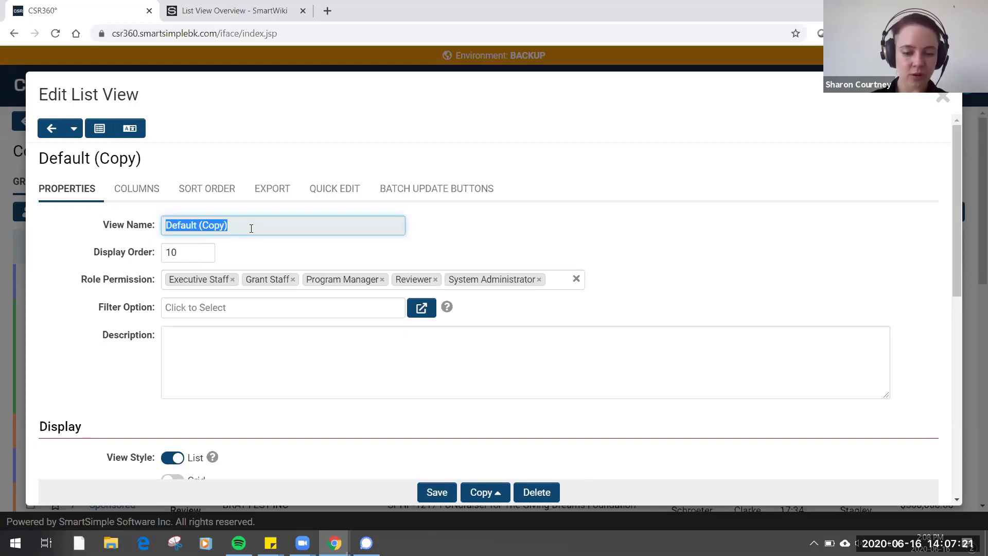
pyautogui.write('Demo Training')
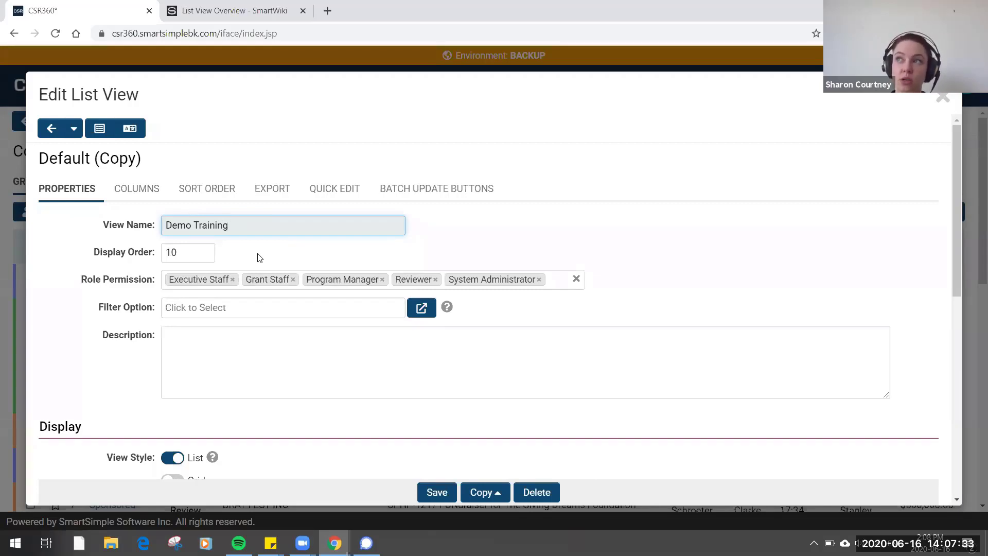
pyautogui.tripleClick(271, 231)
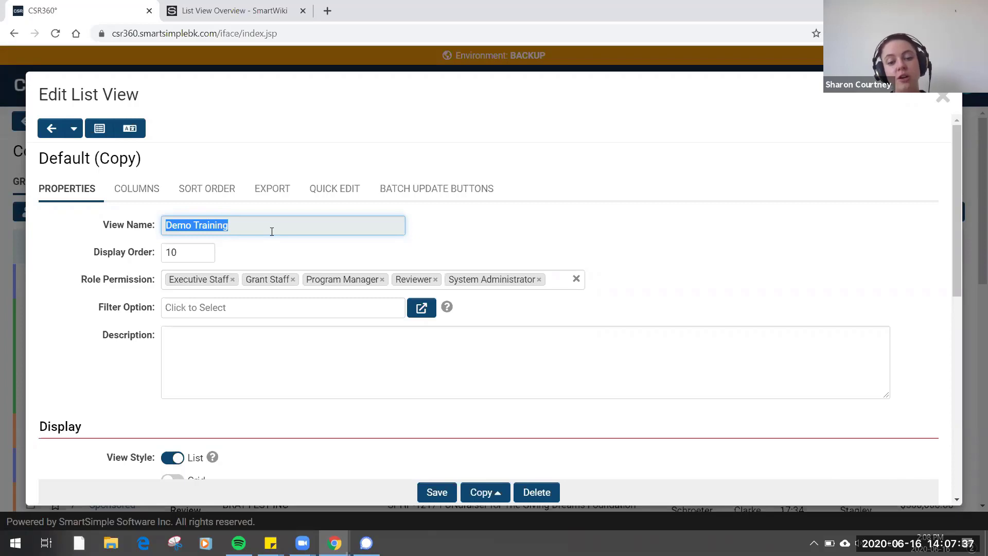
pyautogui.write('St')
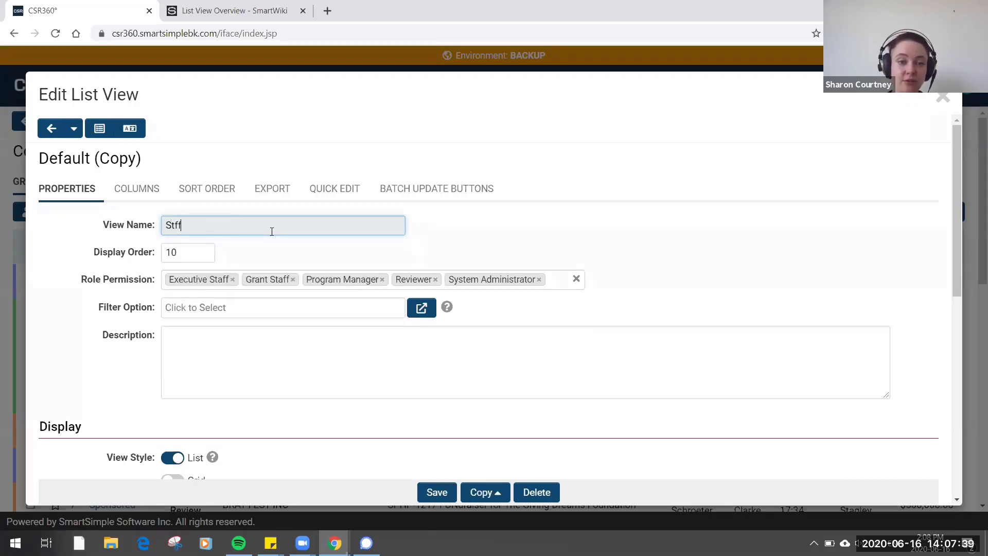
pyautogui.write('aff -')
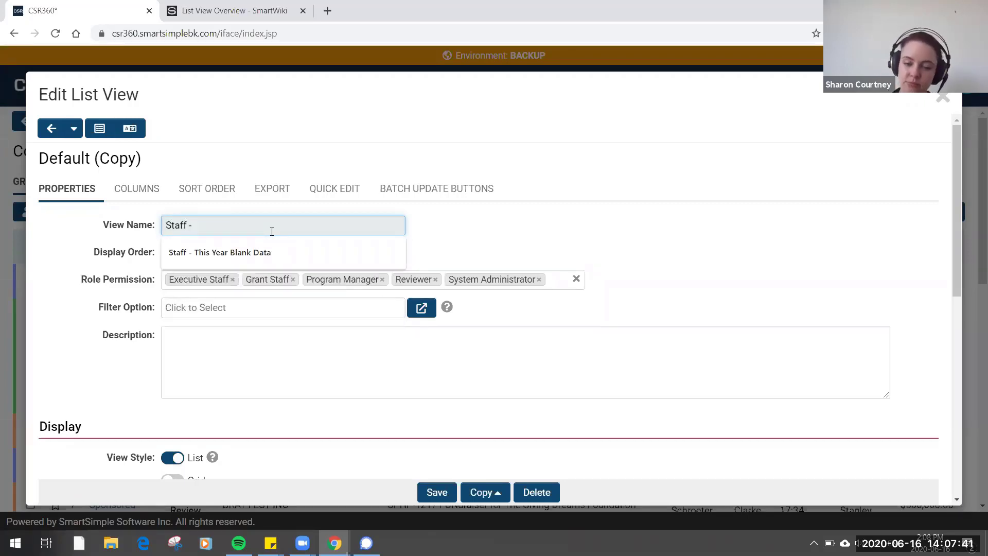
pyautogui.write('New')
pyautogui.press('BackSpace')
pyautogui.press('BackSpace')
pyautogui.press('BackSpace')
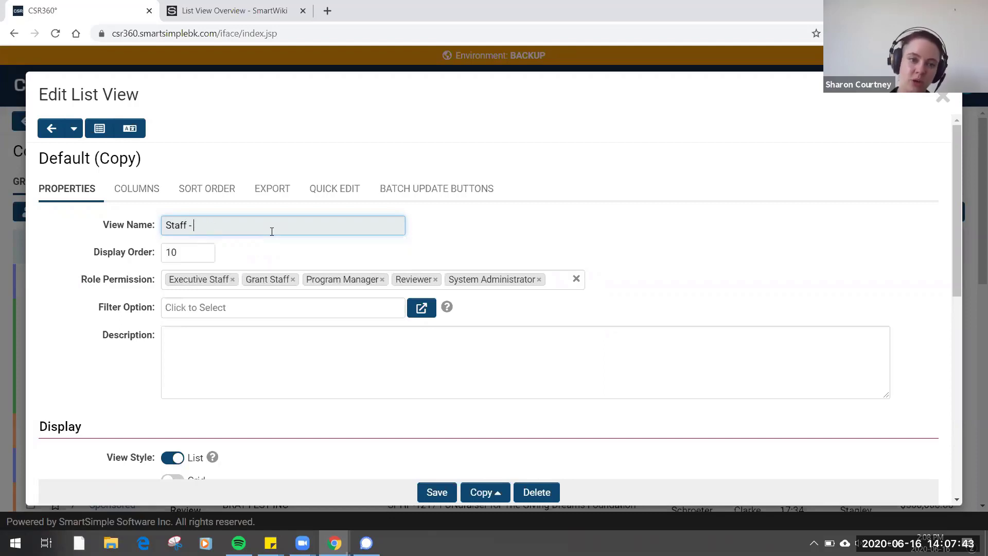
pyautogui.write('Export Data')
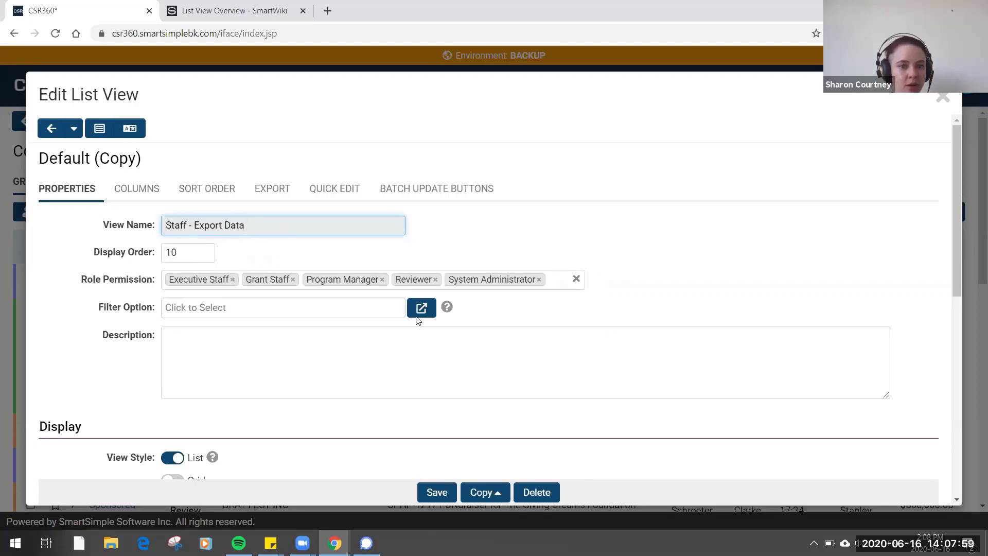
# Add the system filters Default Filter and Disaster Relief - All to the list view's filter option.
pyautogui.click(383, 307)
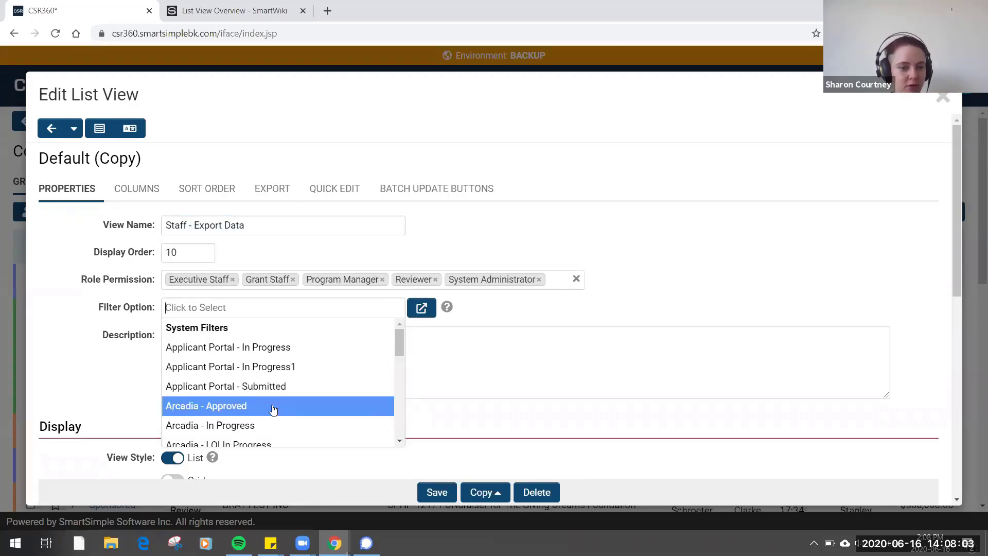
pyautogui.scroll(-5, 272, 406)
pyautogui.scroll(1, 237, 393)
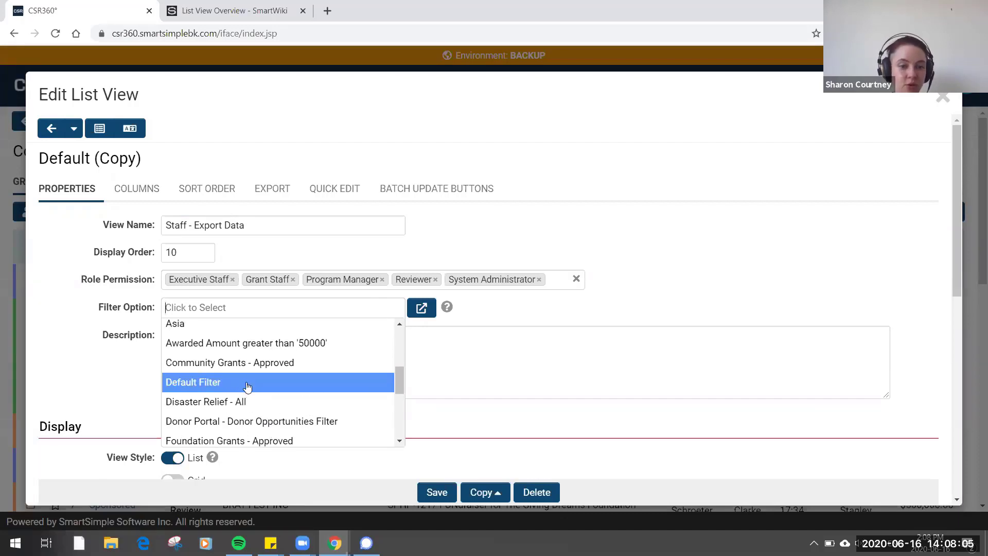
pyautogui.click(245, 384)
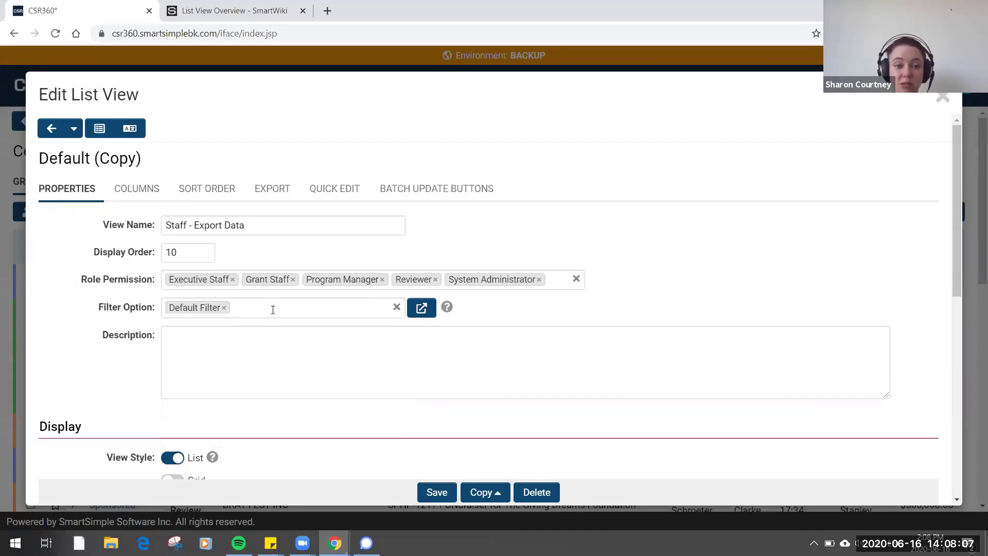
pyautogui.click(273, 312)
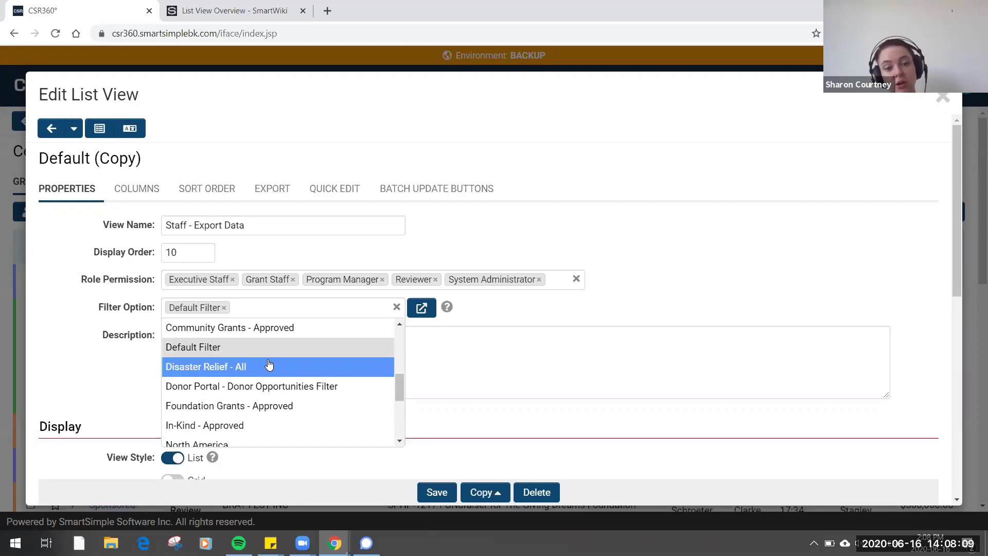
pyautogui.click(269, 365)
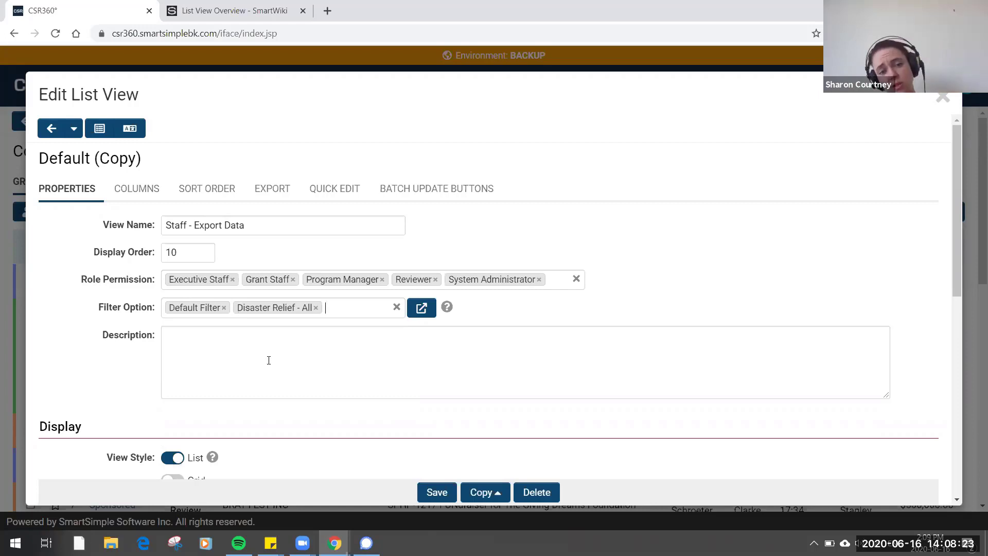
# Enter "Demo purposes" as the list view's description and enable the Grid and Tree view styles.
pyautogui.click(268, 360)
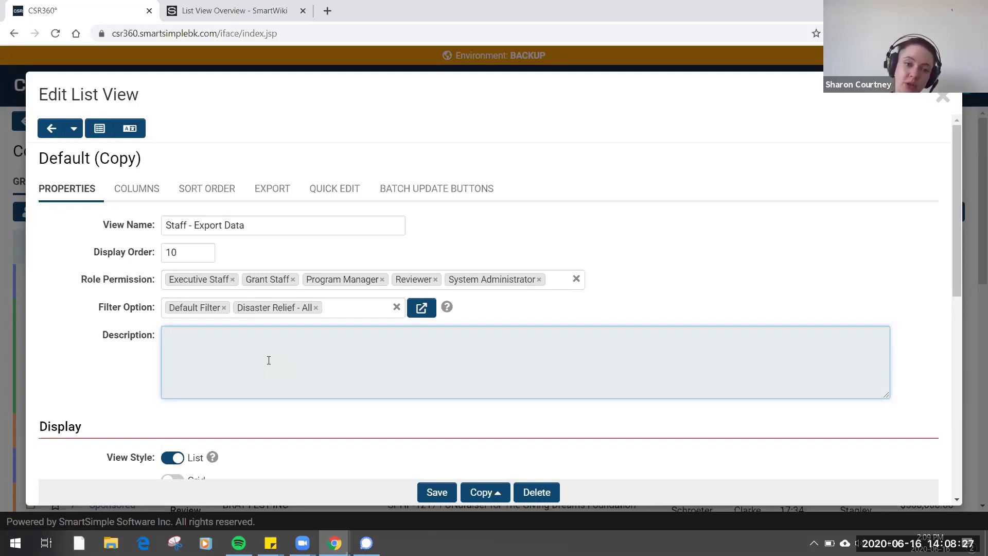
pyautogui.write('Demo purposes')
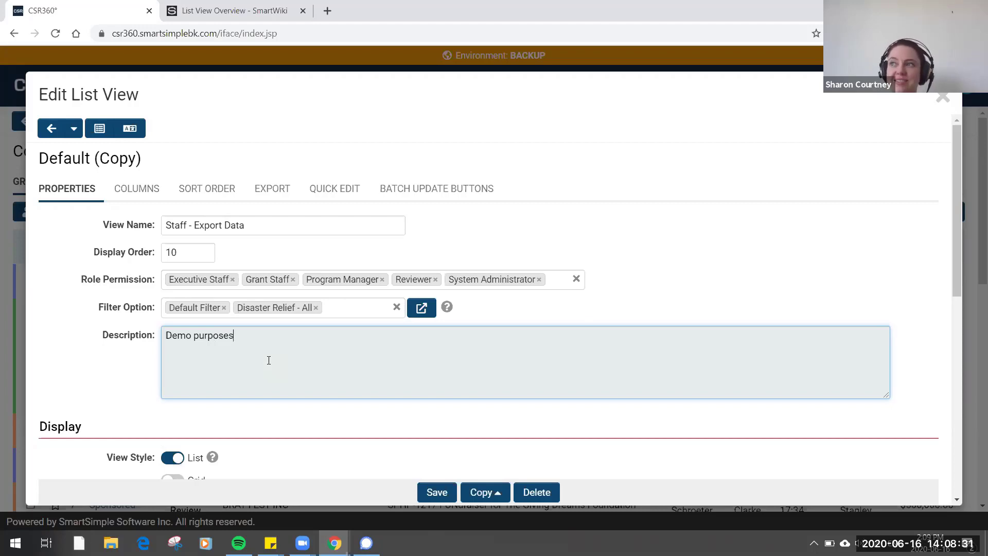
pyautogui.scroll(-3, 269, 361)
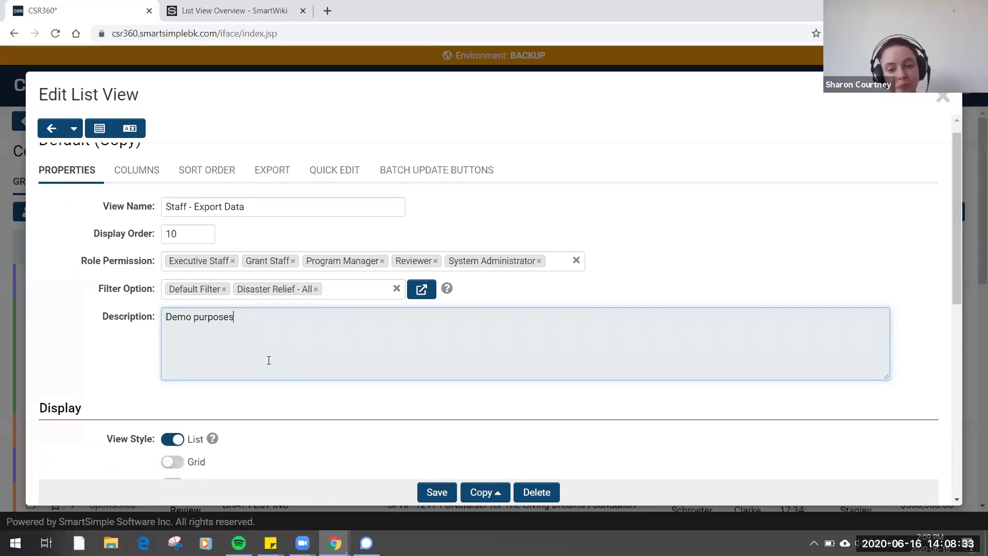
pyautogui.click(173, 295)
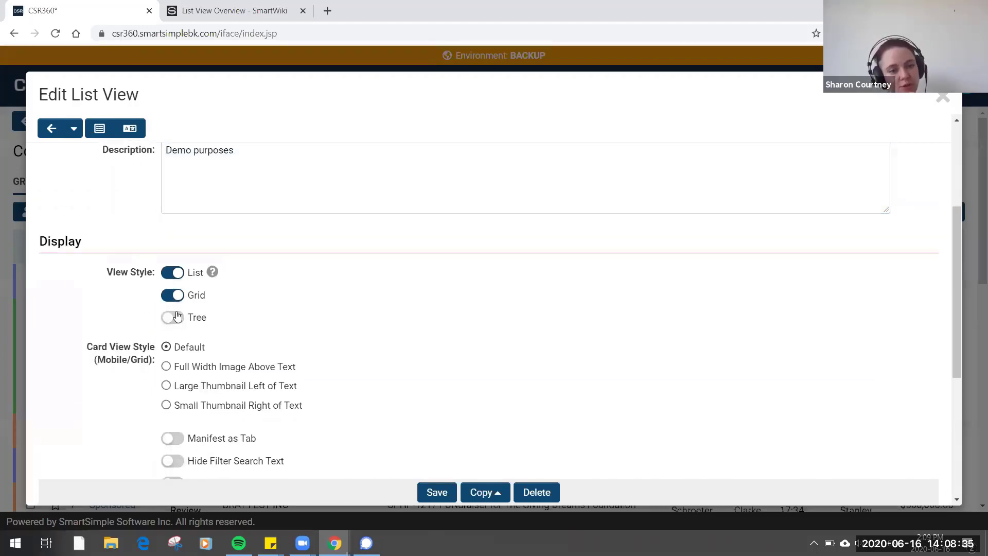
pyautogui.click(172, 317)
# Review the feature options, open behavior and translated data language choices, and save the list view.
pyautogui.scroll(-4, 432, 311)
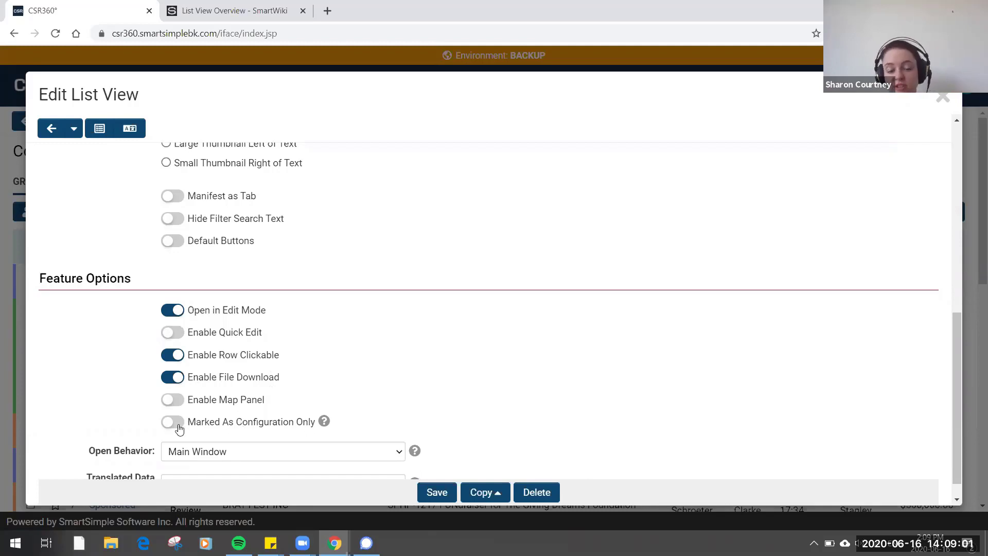
pyautogui.scroll(-1, 422, 392)
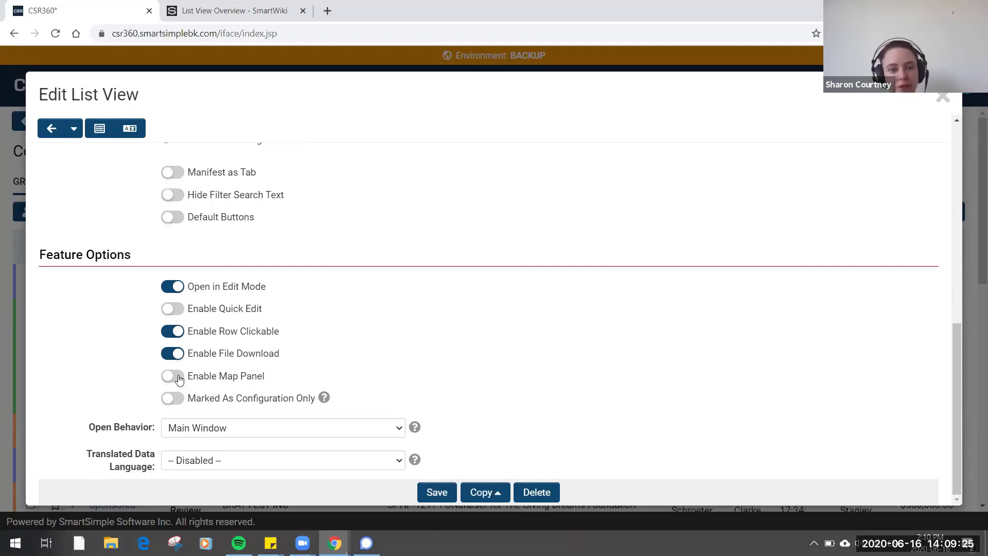
pyautogui.click(226, 427)
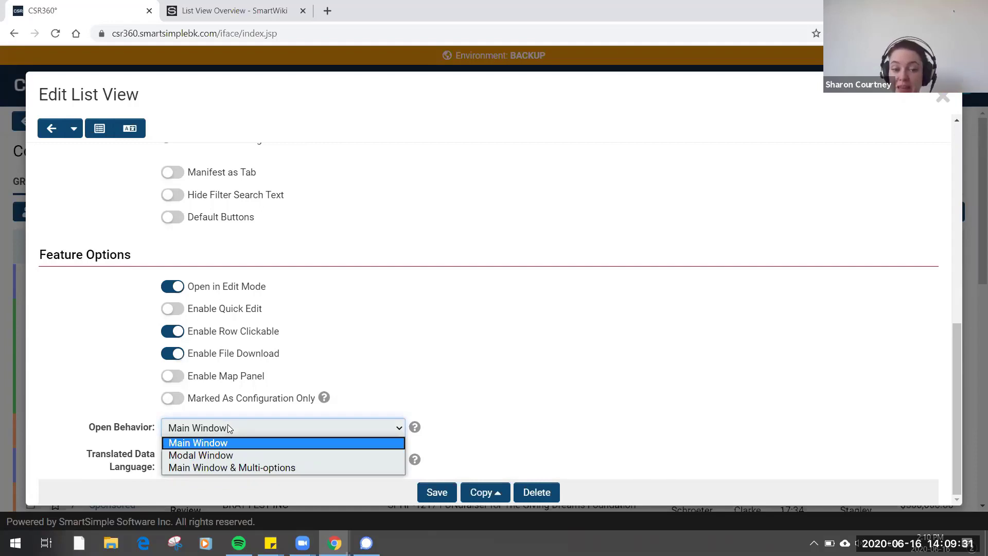
pyautogui.click(361, 378)
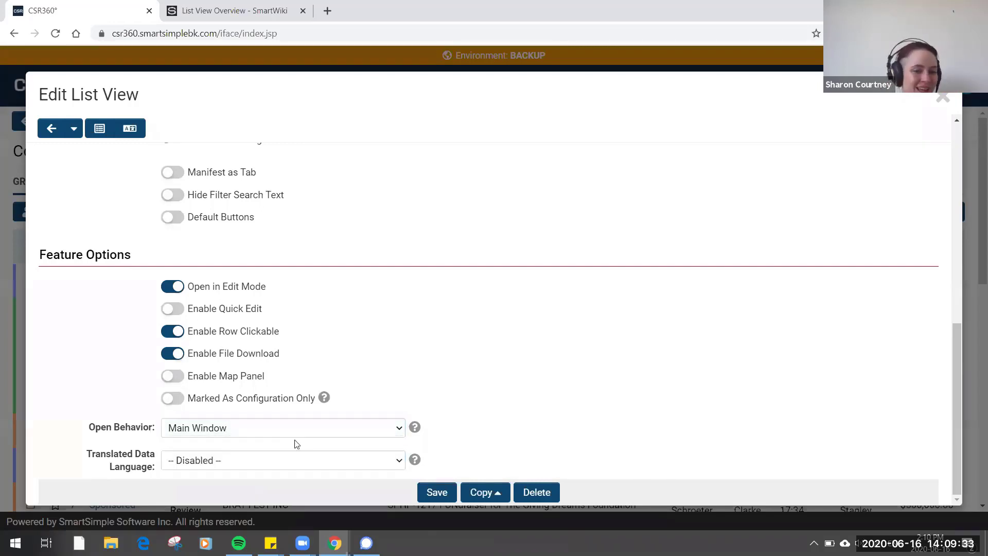
pyautogui.click(289, 453)
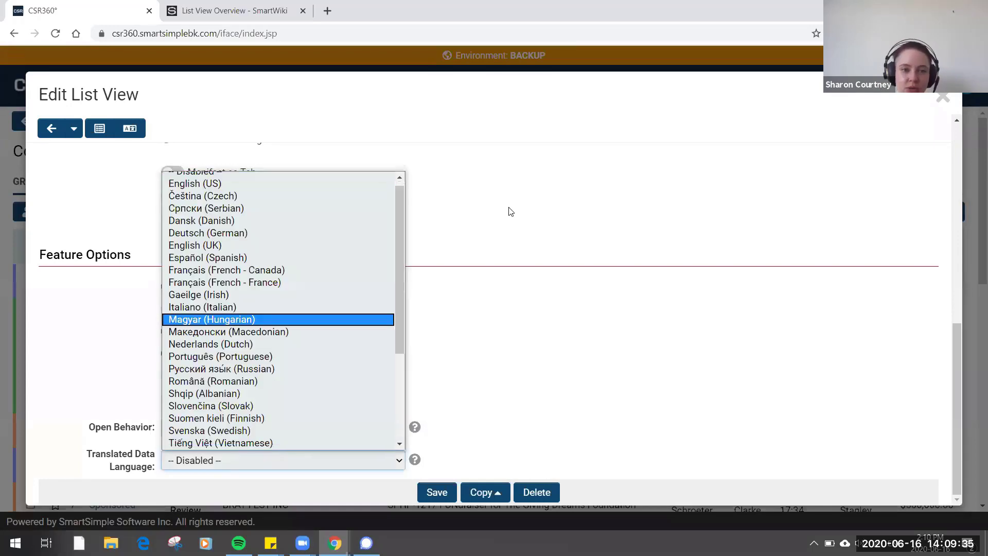
pyautogui.click(508, 211)
pyautogui.scroll(8, 510, 211)
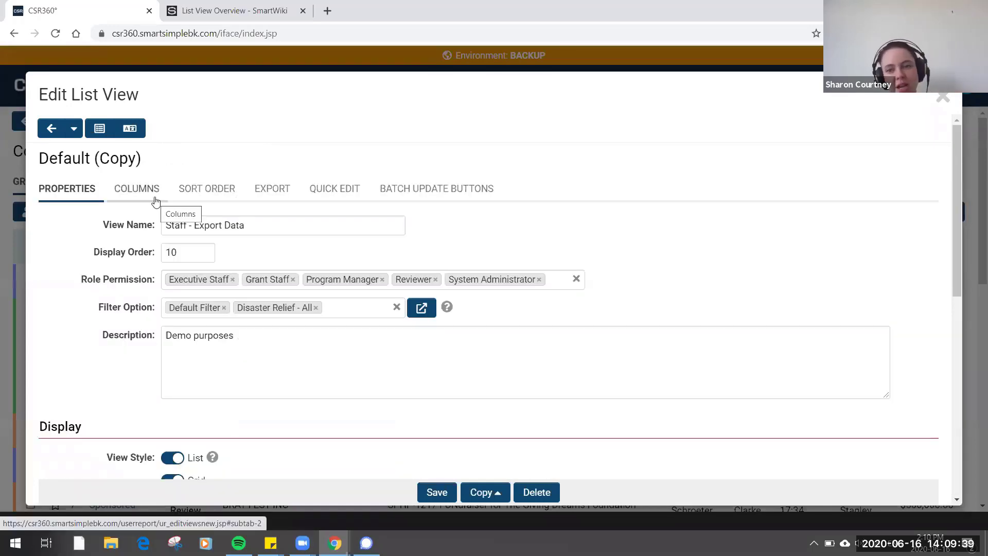
pyautogui.click(428, 493)
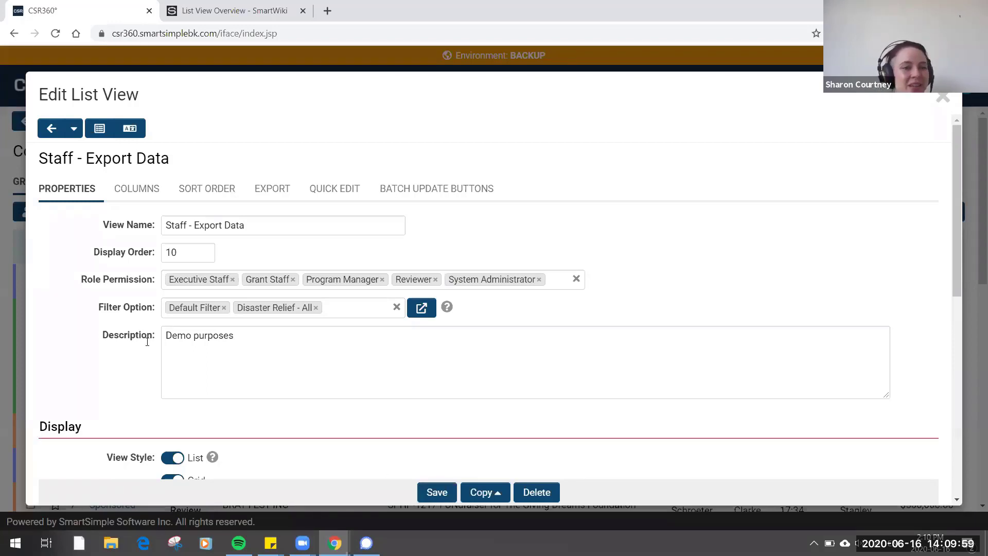
# Examine the fields available as list view columns under Grant, Organization, Grant Staff, Applicant and Branch Fields.
pyautogui.click(144, 188)
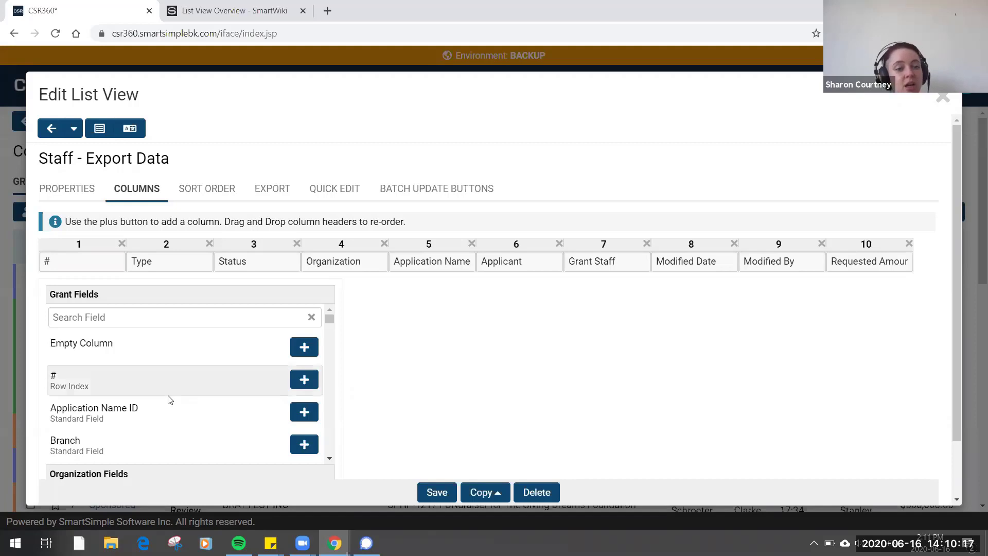
pyautogui.scroll(-3, 230, 388)
pyautogui.scroll(-5, 231, 389)
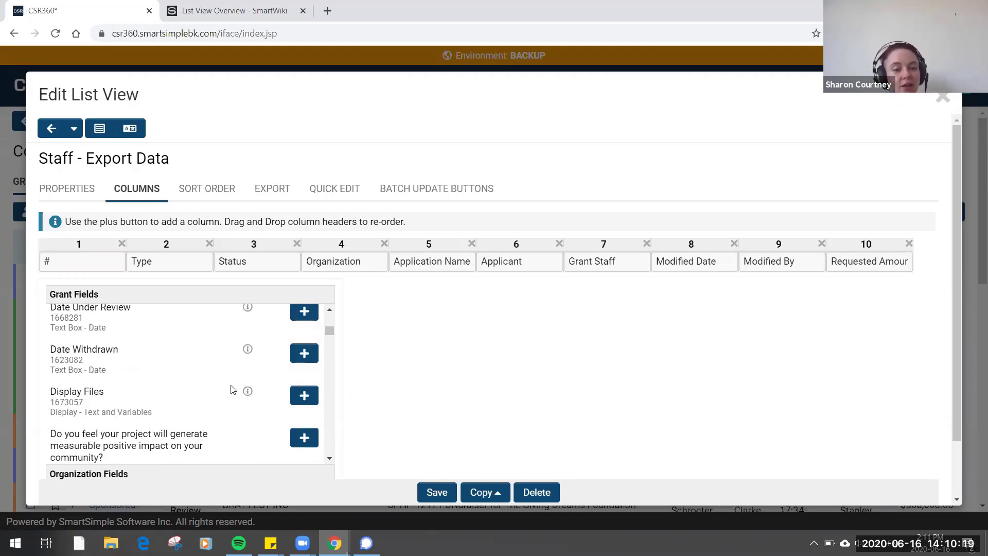
pyautogui.scroll(-1, 404, 368)
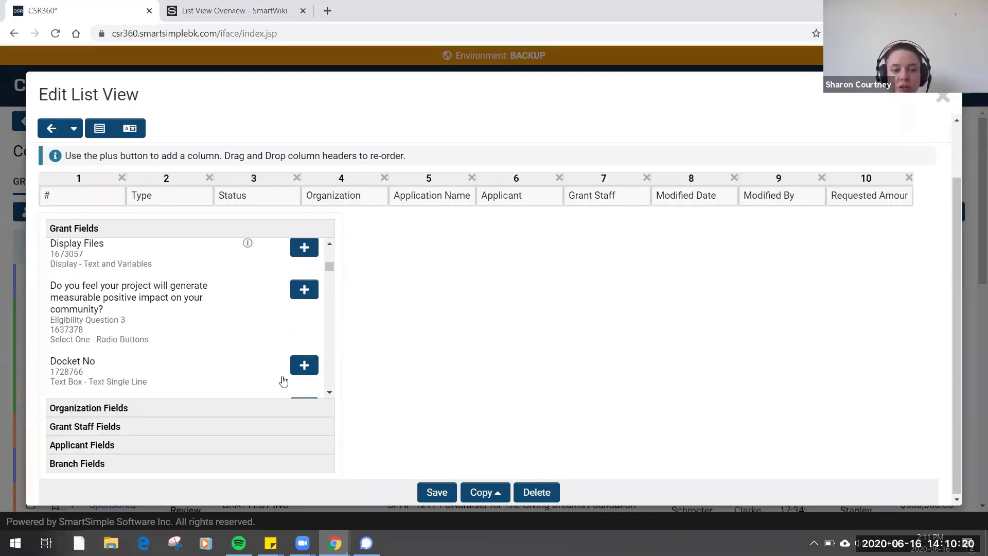
pyautogui.click(161, 412)
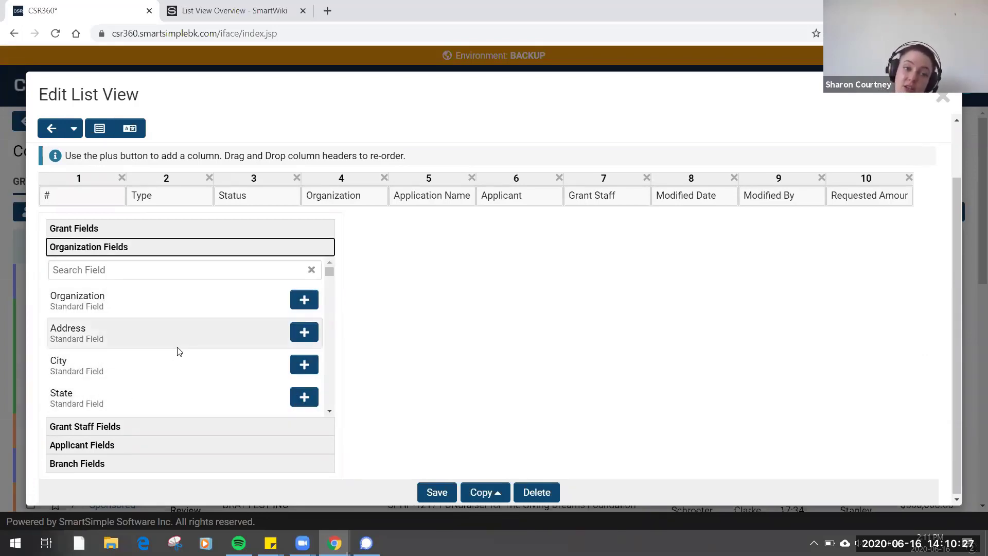
pyautogui.click(174, 431)
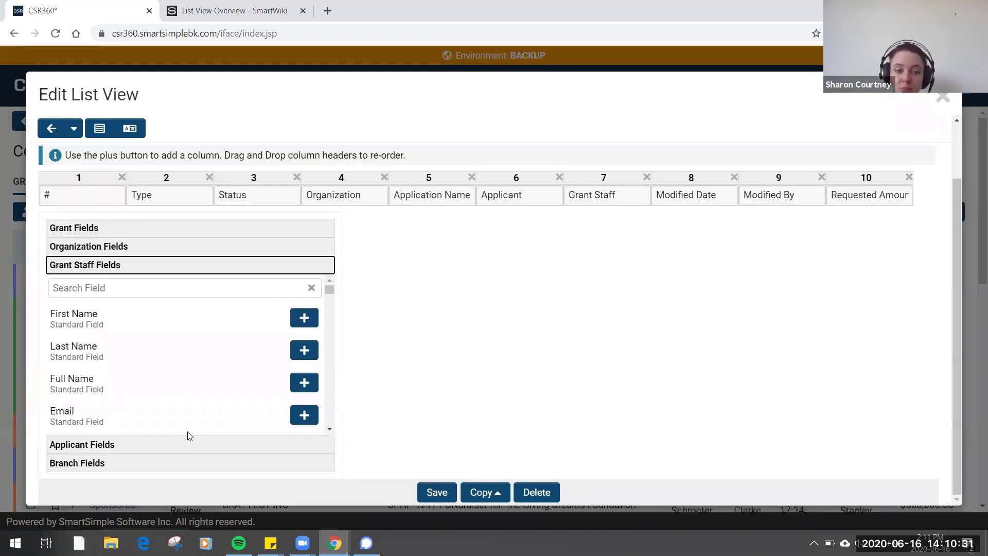
pyautogui.click(187, 444)
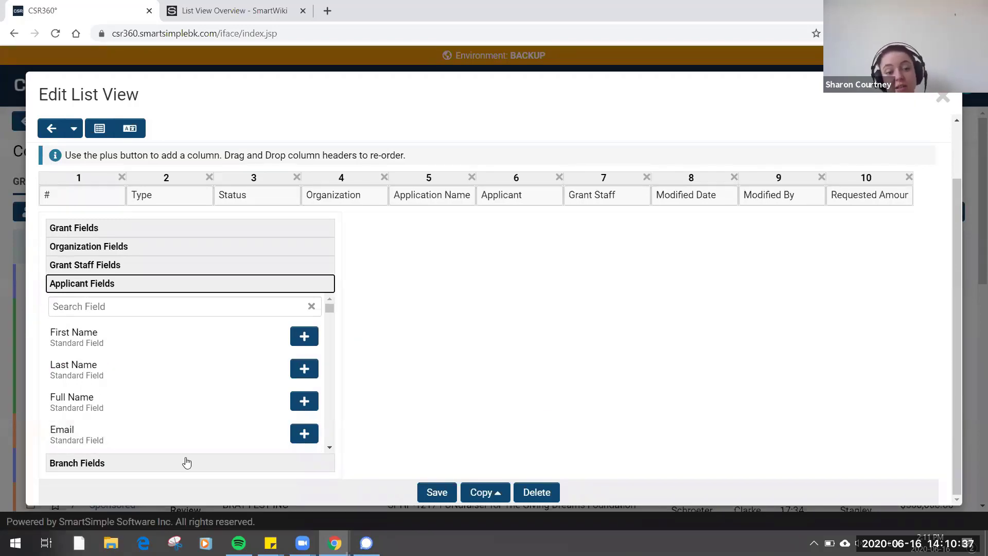
pyautogui.click(188, 462)
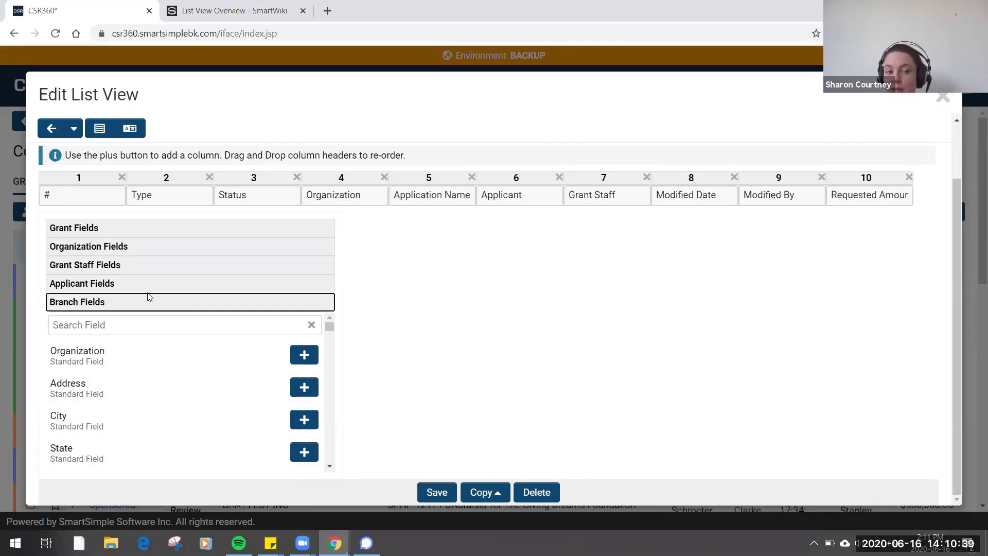
# Search the Grant Fields for "amount" and add Awarded Amount as a new column.
pyautogui.click(175, 231)
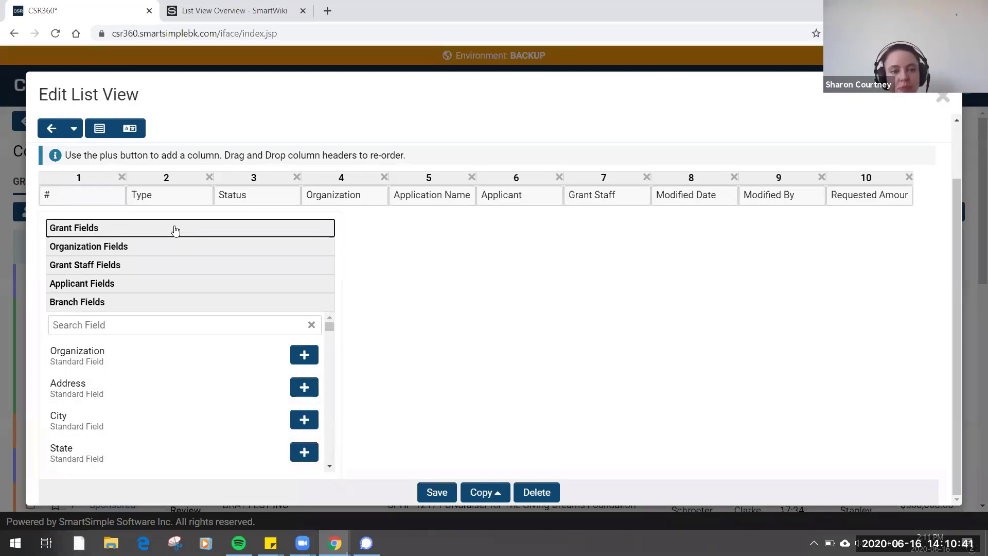
pyautogui.scroll(-3, 181, 335)
pyautogui.scroll(5, 180, 334)
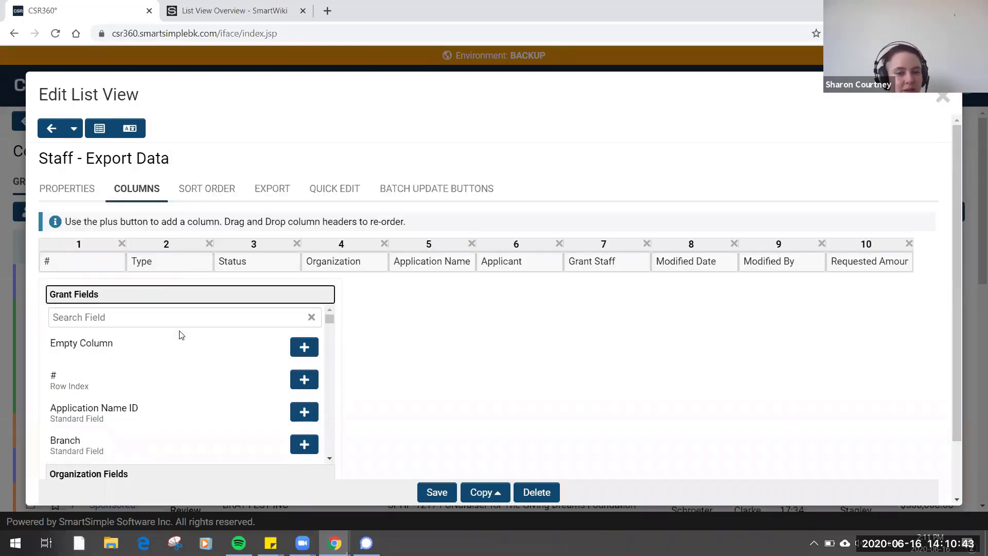
pyautogui.click(135, 313)
pyautogui.write('amount')
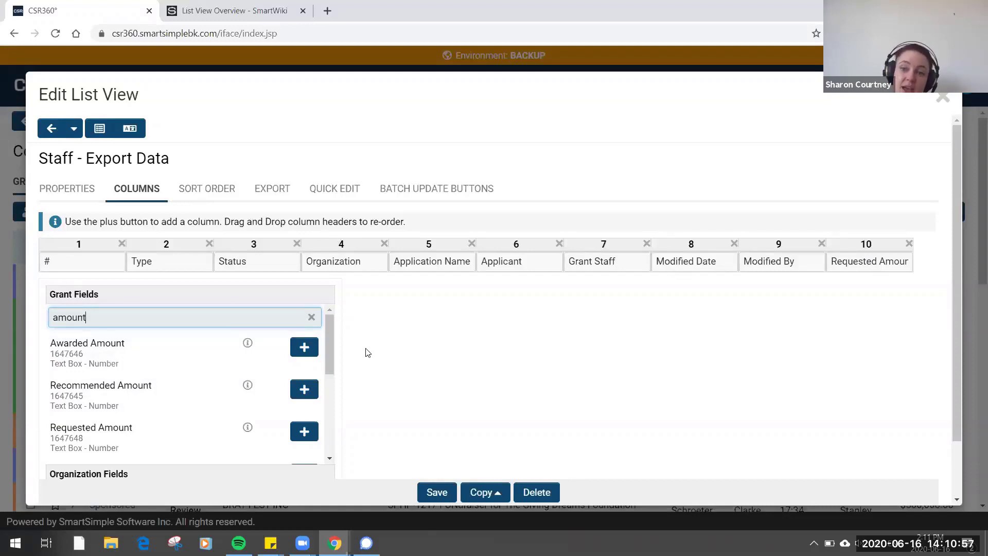
pyautogui.click(308, 352)
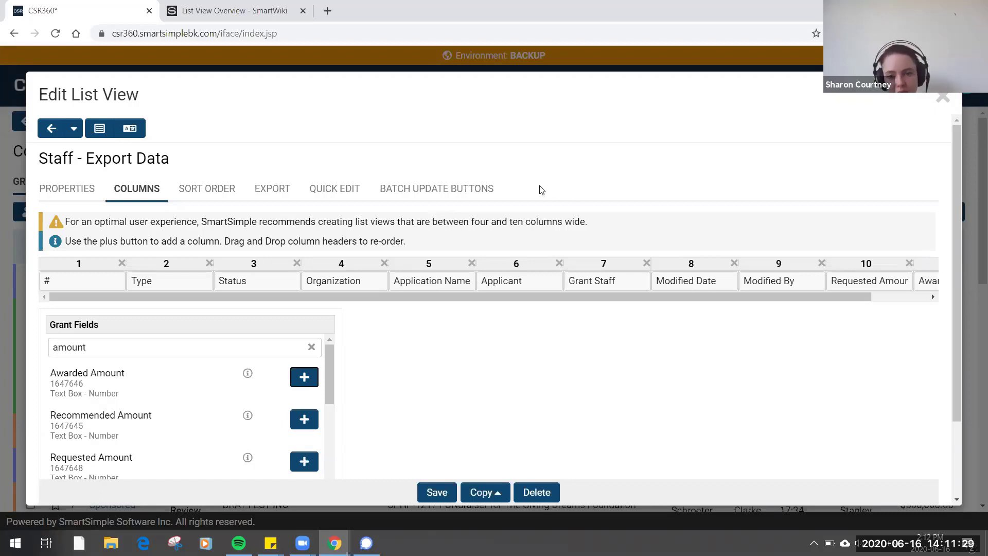
# Remove the Grant Staff and Modified By columns from the list view.
pyautogui.moveTo(526, 297); pyautogui.dragTo(692, 291)
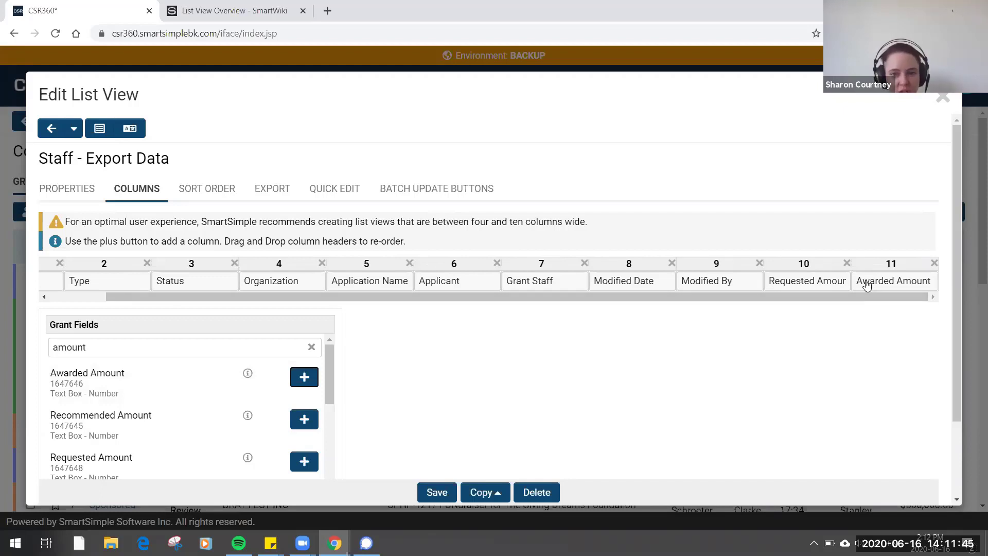
pyautogui.click(585, 263)
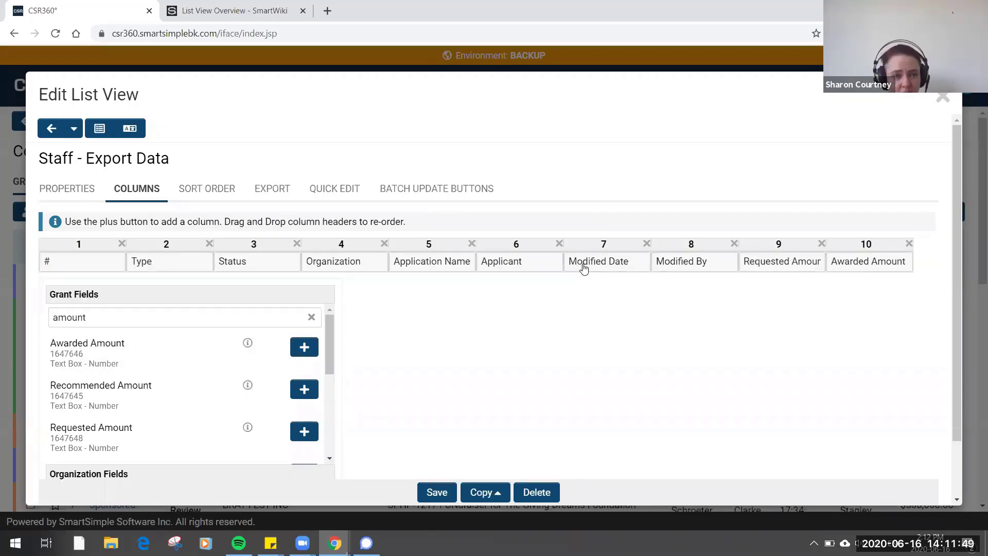
pyautogui.click(734, 243)
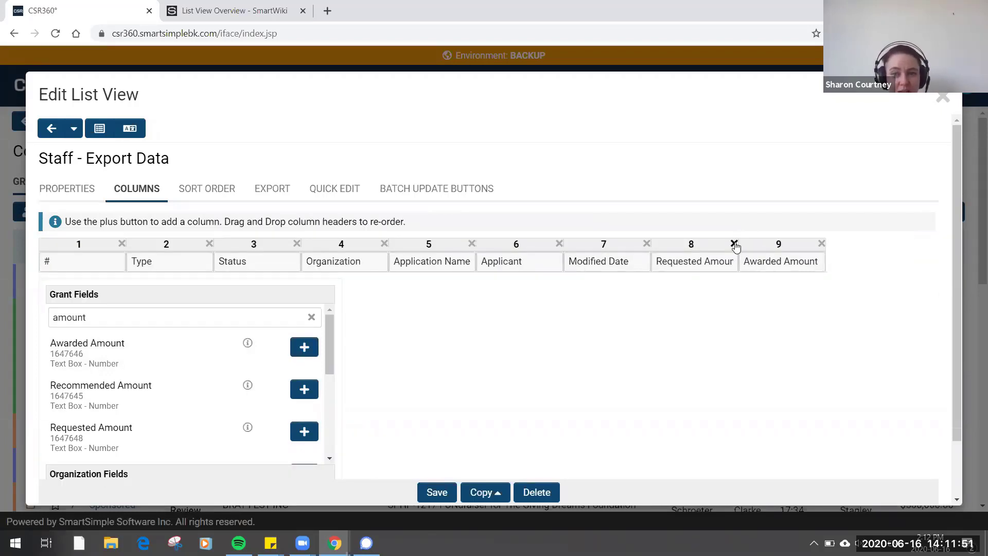
# Insert the Recommended Amount field into the Organization column and take it out again.
pyautogui.click(340, 267)
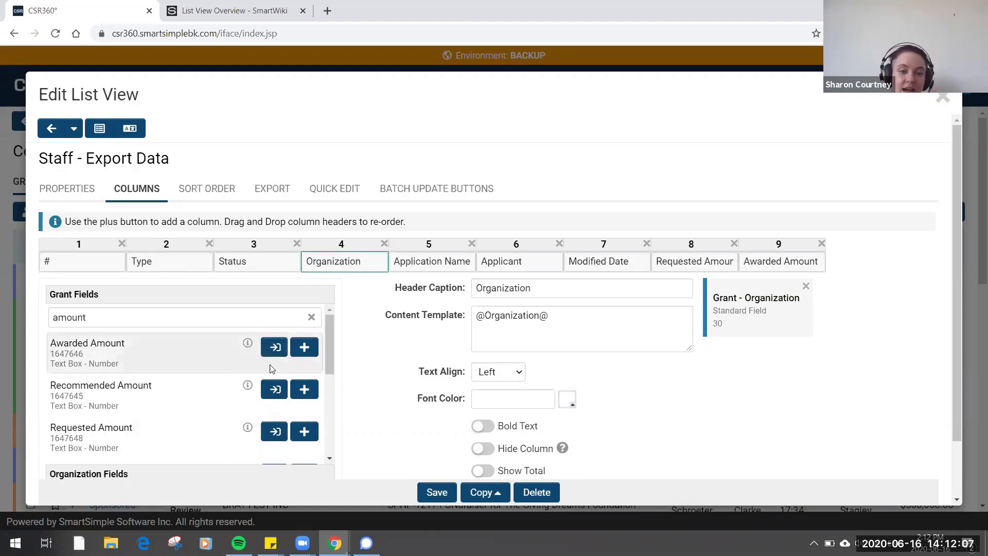
pyautogui.click(276, 391)
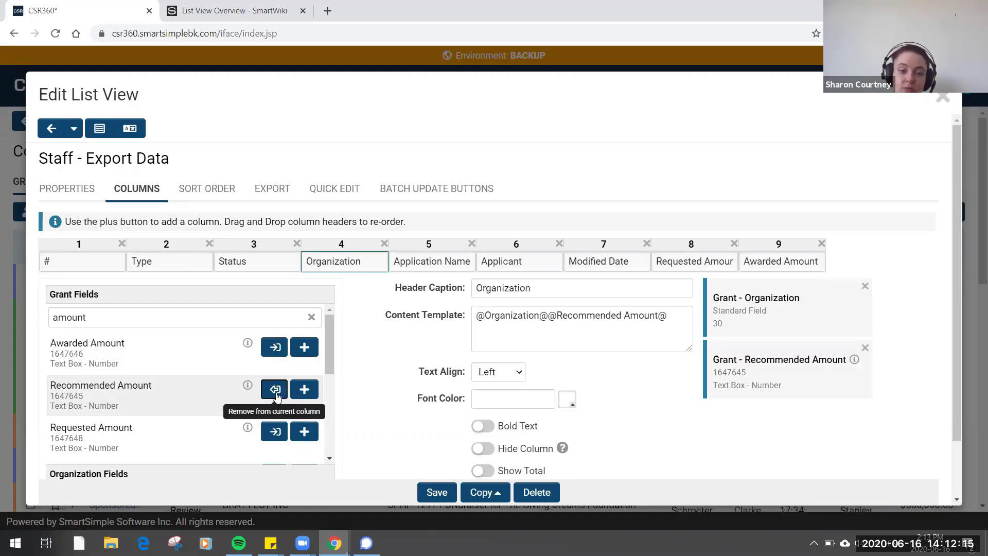
pyautogui.click(276, 394)
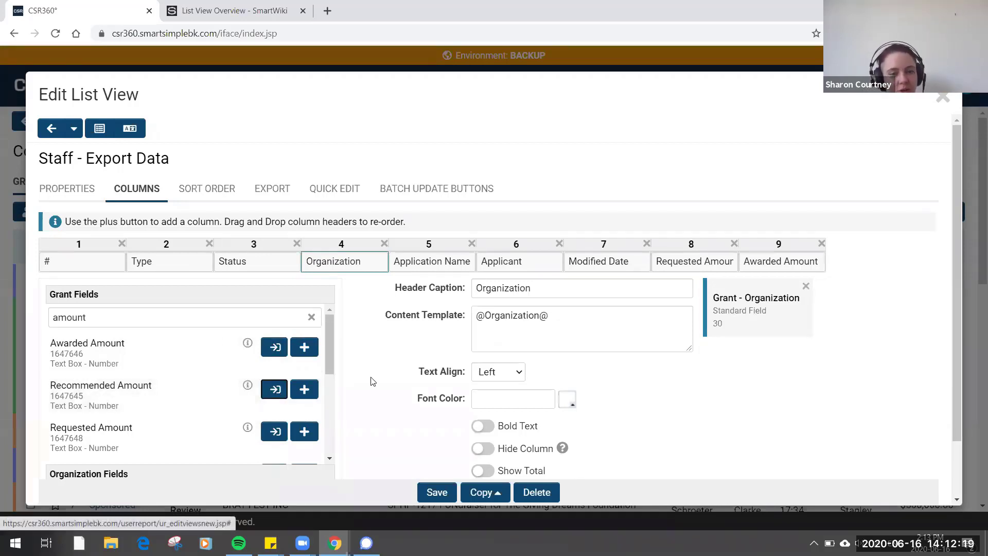
# Add the Address field from Organization Fields as a new column and set its header caption to "Organization Address".
pyautogui.scroll(-1, 373, 381)
pyautogui.click(245, 431)
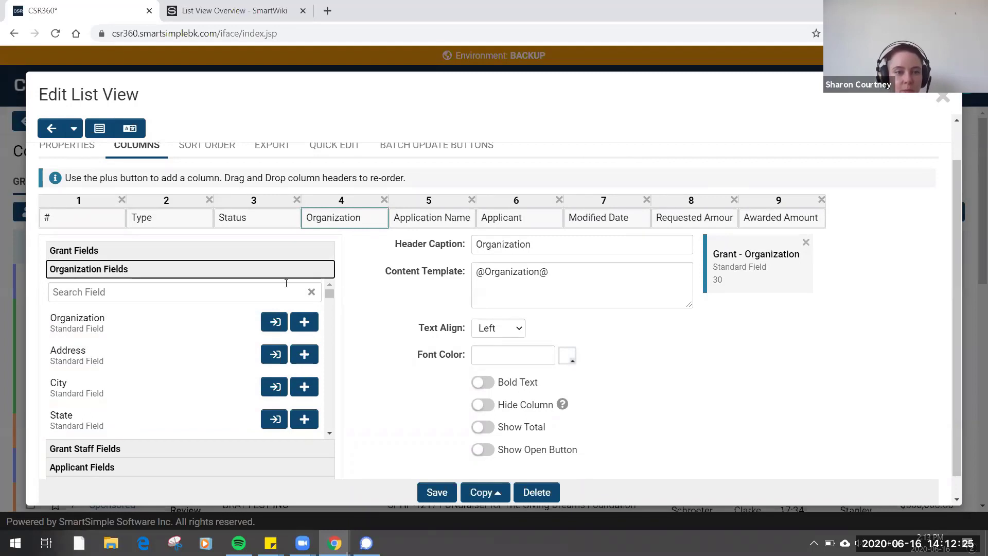
pyautogui.click(310, 354)
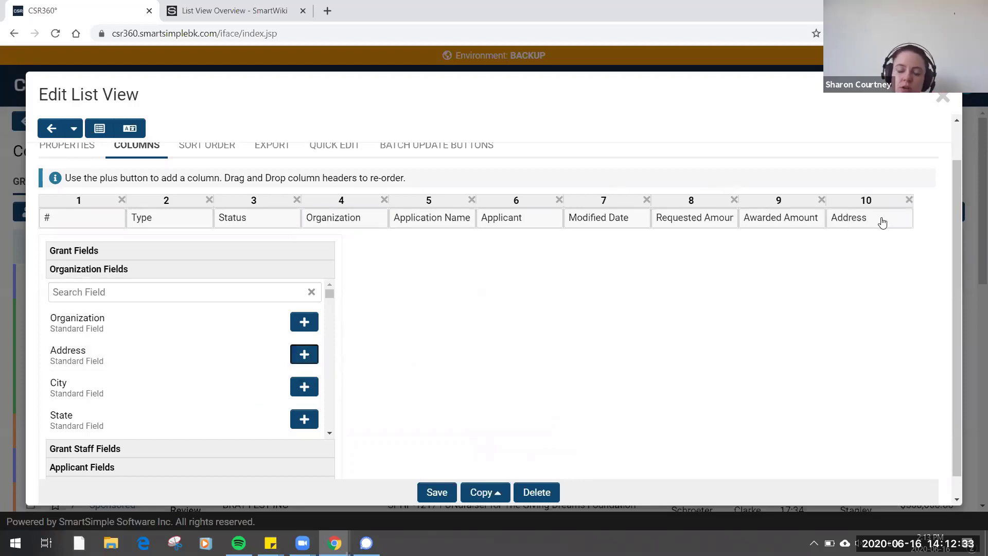
pyautogui.click(882, 221)
pyautogui.click(481, 246)
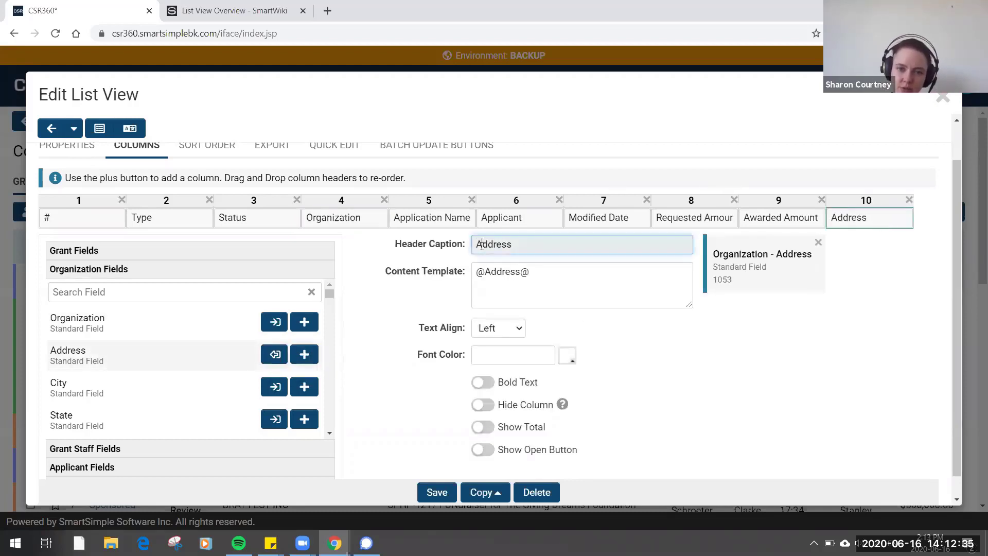
pyautogui.write('Organization')
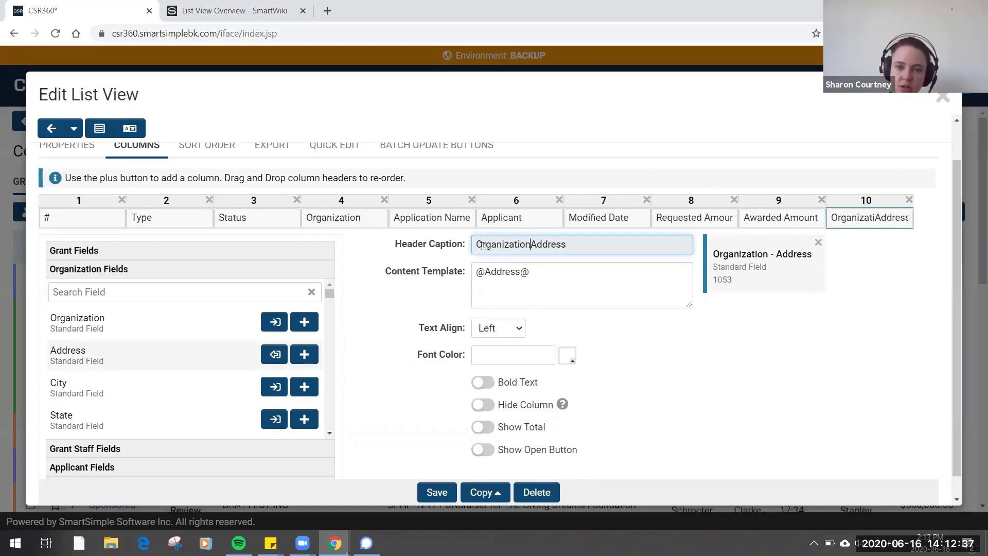
# Insert the organization's City, State, Country and Zip fields into the Organization Address column.
pyautogui.click(600, 279)
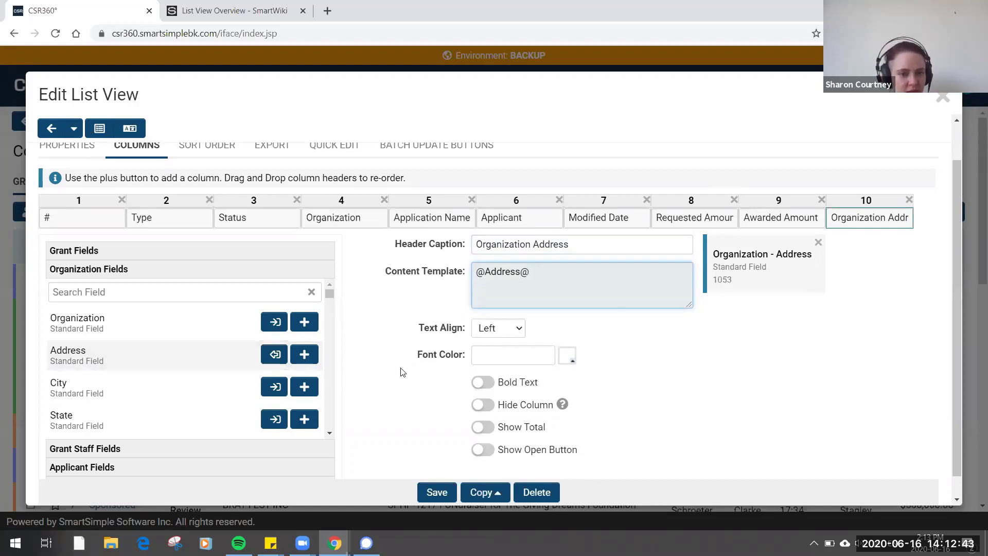
pyautogui.click(271, 425)
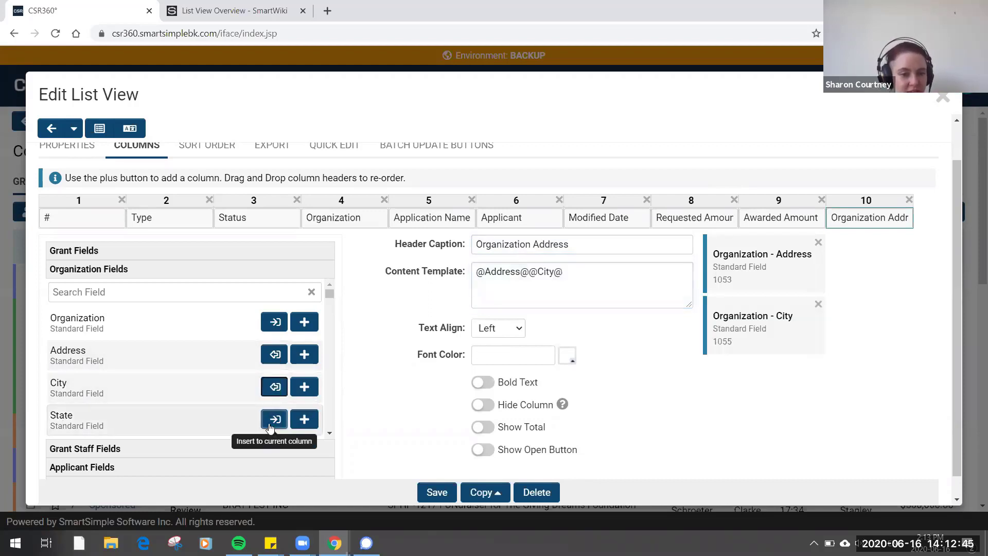
pyautogui.scroll(-2, 233, 404)
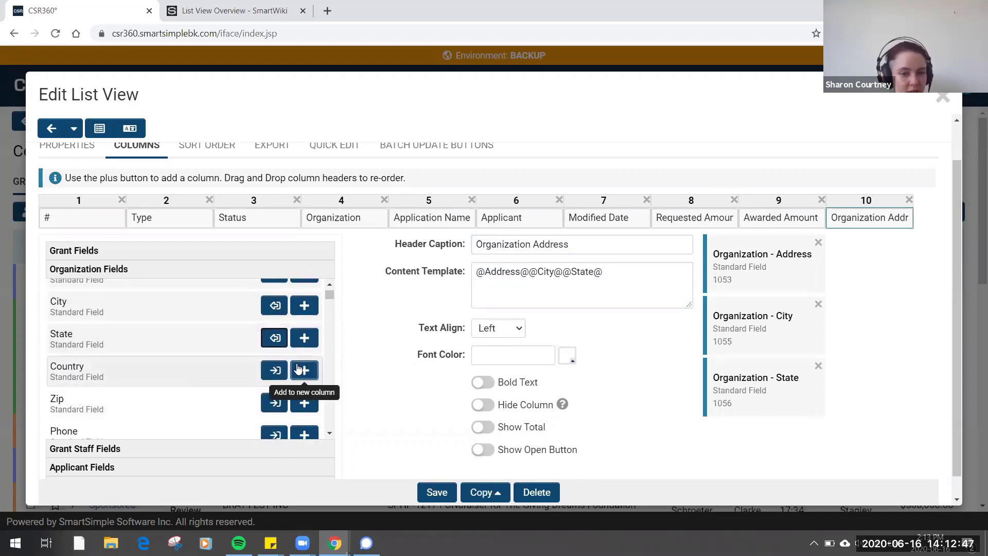
pyautogui.click(275, 371)
pyautogui.click(277, 404)
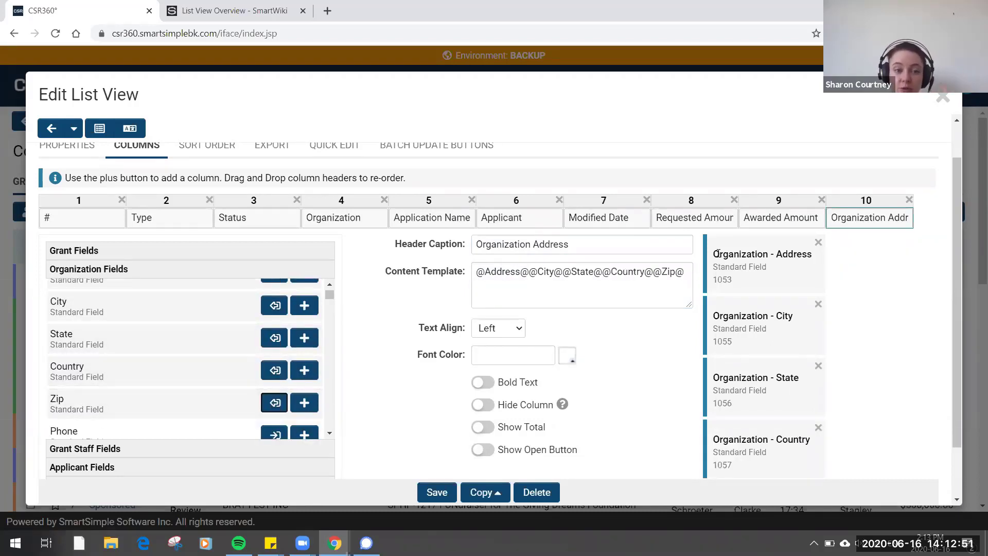
# Put the Address, City, State, Country and Zip variables on separate lines in the column's content template.
pyautogui.click(532, 272)
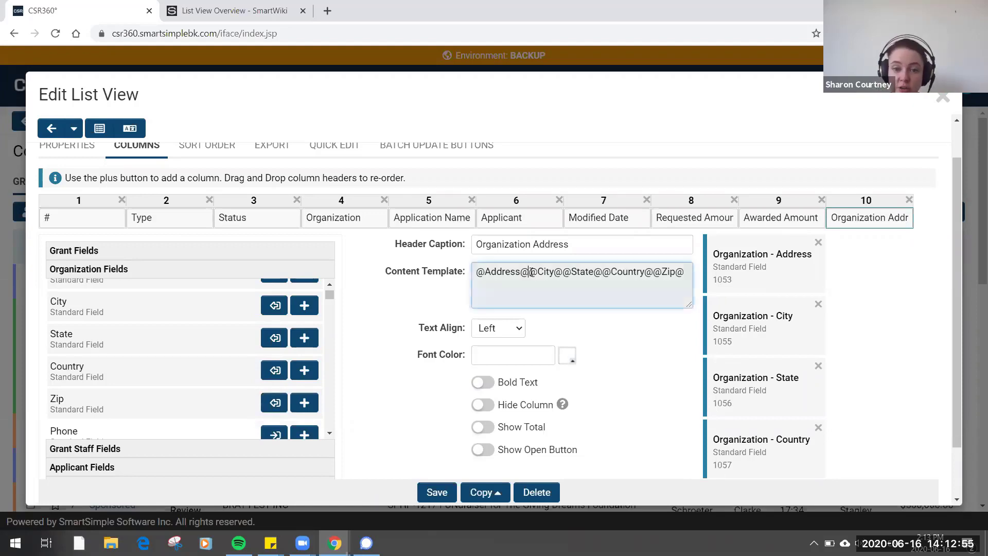
pyautogui.press('Return')
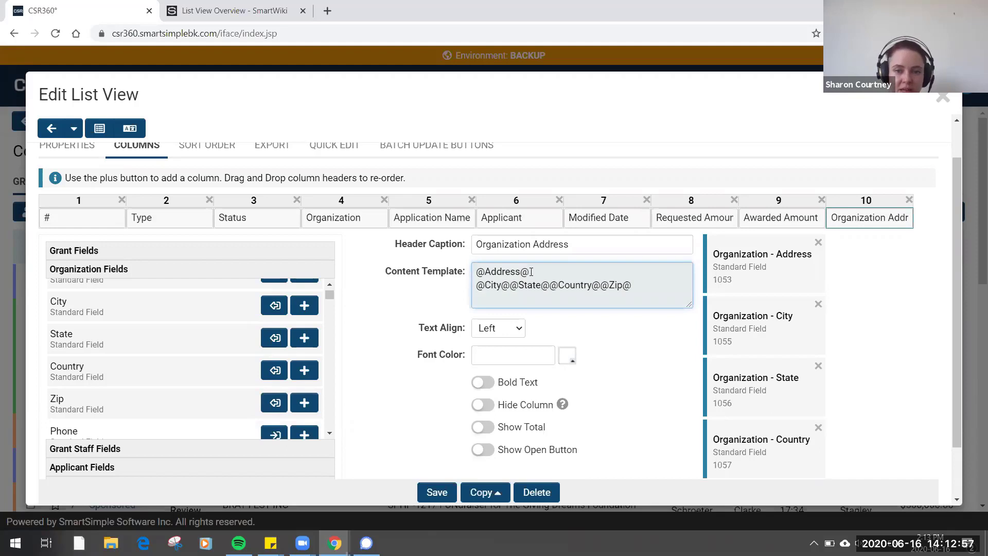
pyautogui.press('Return')
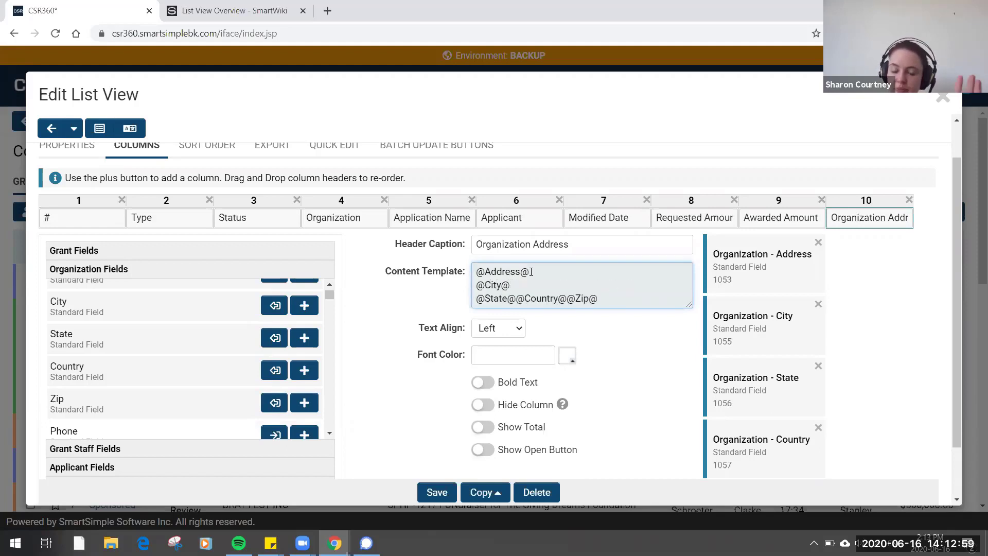
pyautogui.click(517, 299)
pyautogui.press('Return')
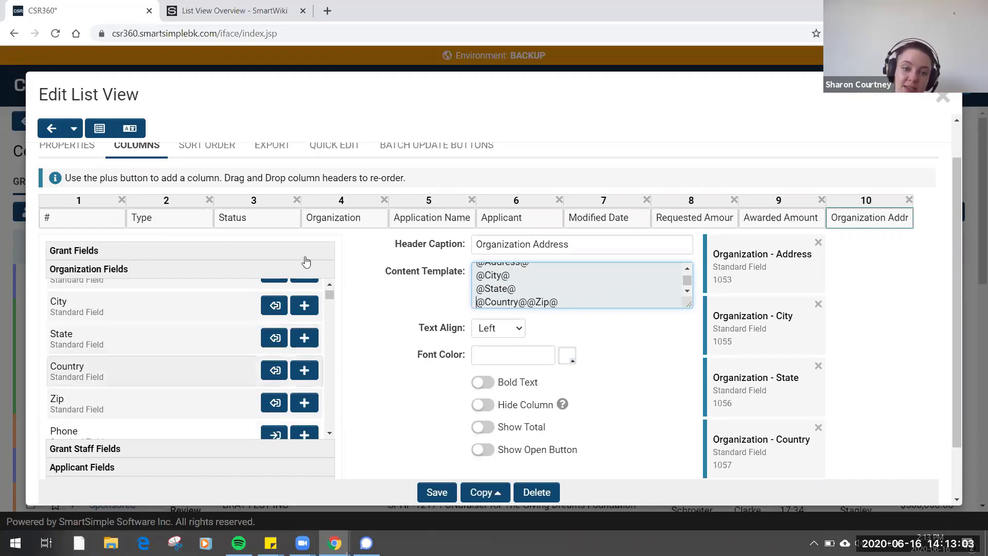
pyautogui.click(528, 299)
pyautogui.press('Return')
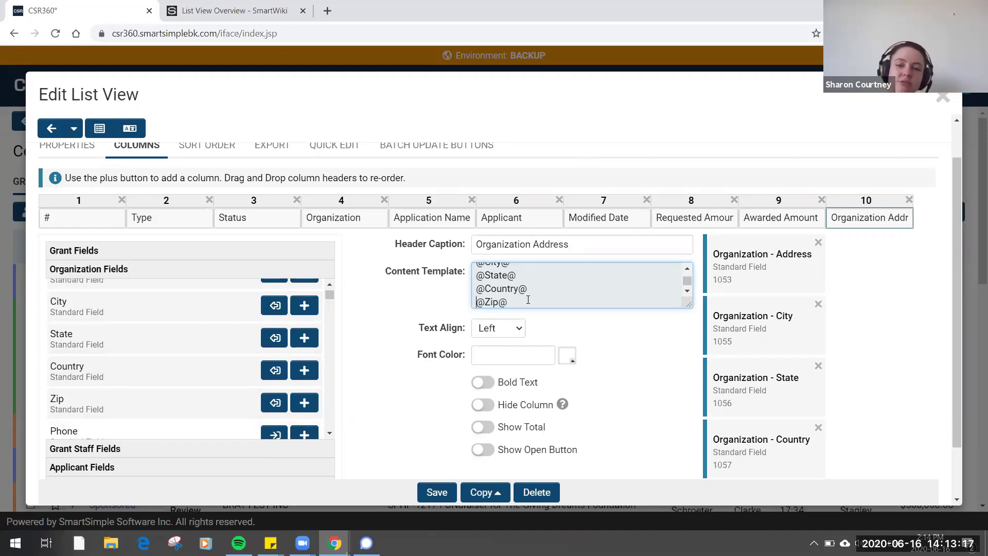
pyautogui.scroll(1, 528, 300)
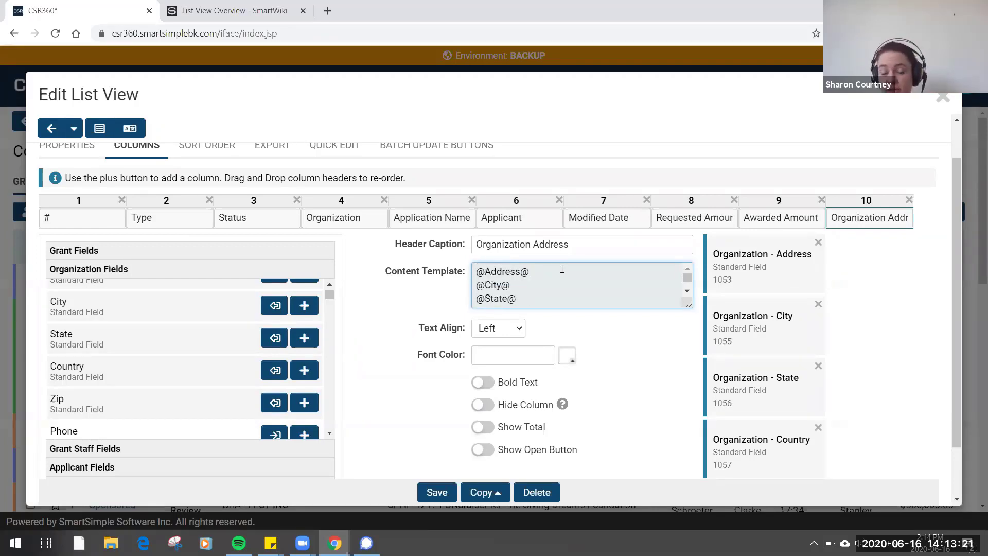
# Review the text alignment choices and set the Organization Address column's font color to E60EE6.
pyautogui.click(498, 331)
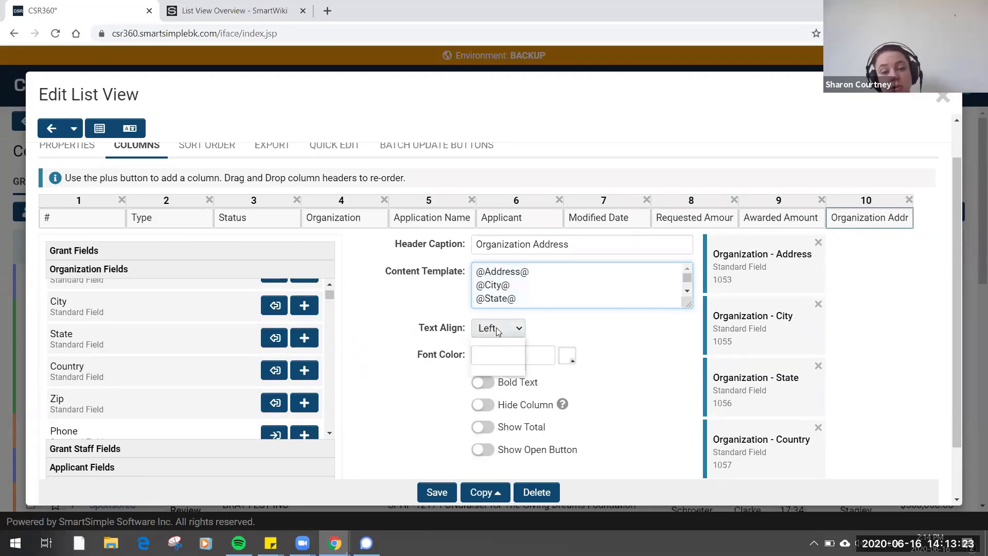
pyautogui.click(499, 331)
pyautogui.click(498, 331)
pyautogui.click(498, 331)
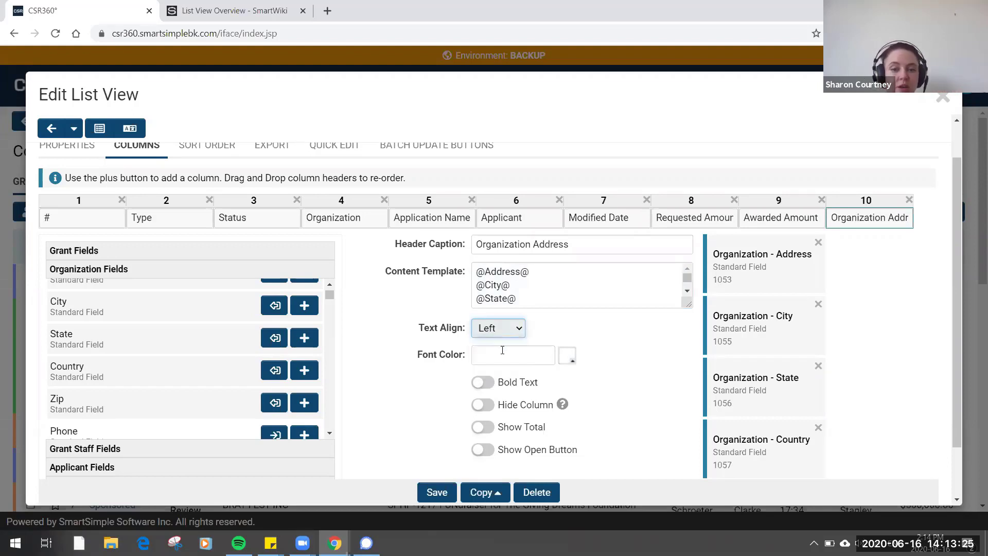
pyautogui.click(518, 357)
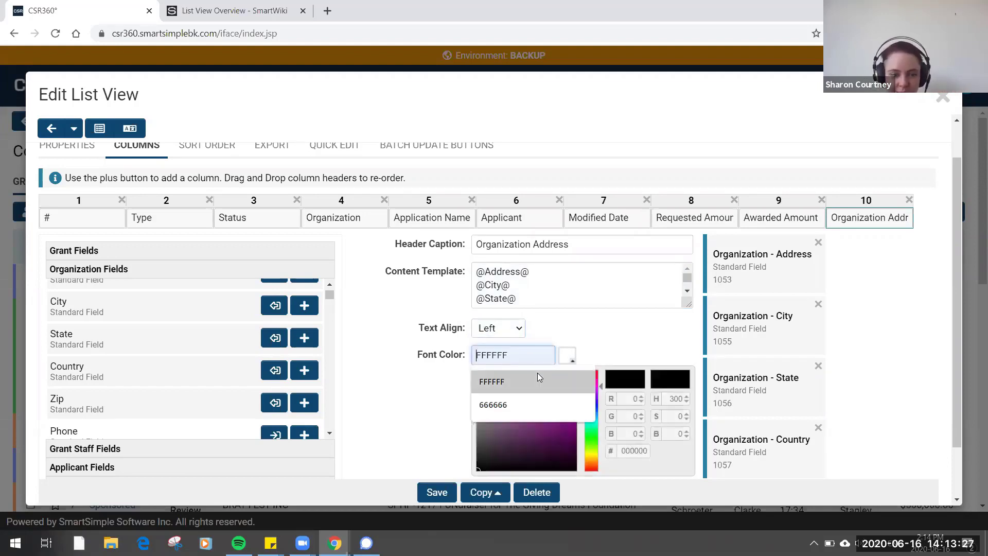
pyautogui.click(571, 379)
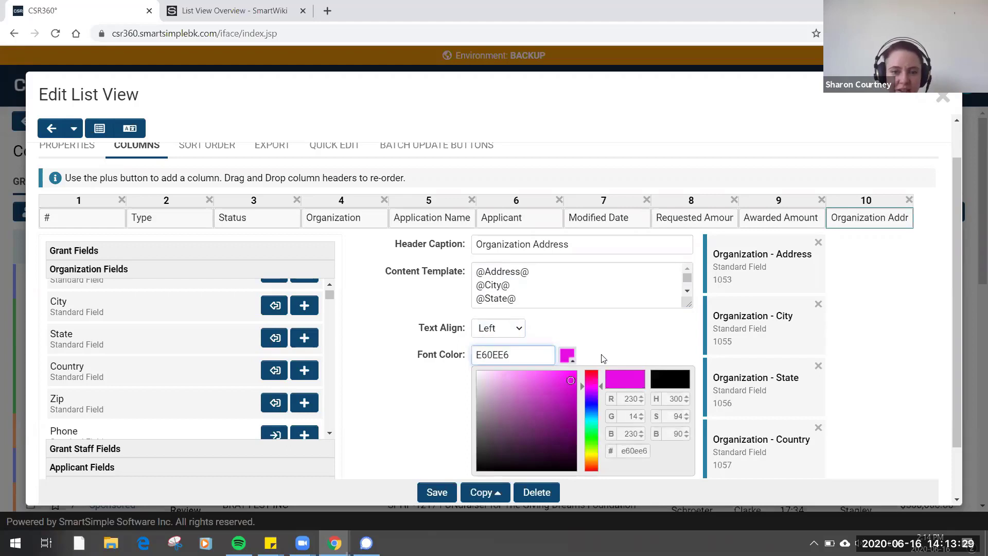
# Close the font color picker and turn on bold text for the Organization Address column.
pyautogui.click(456, 400)
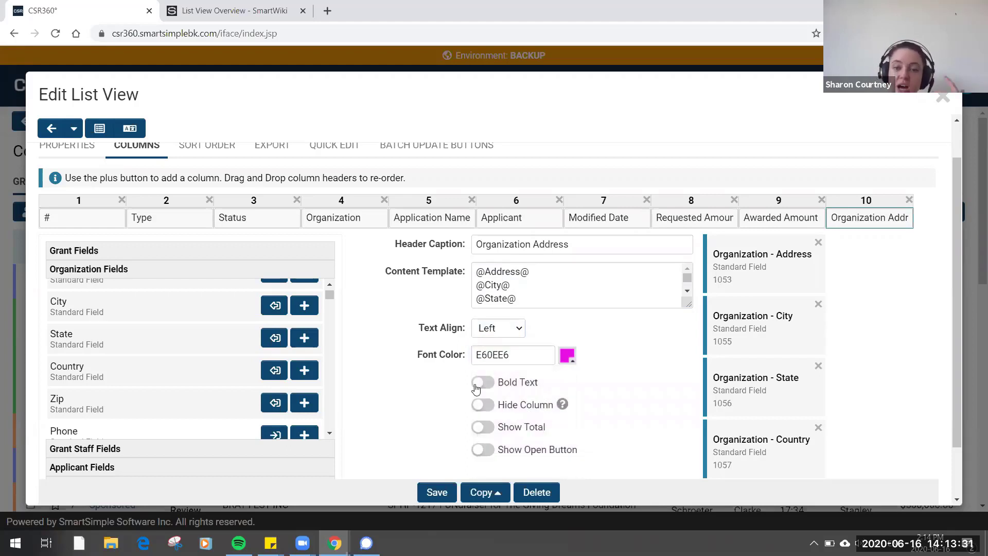
pyautogui.click(477, 383)
pyautogui.moveTo(565, 407)
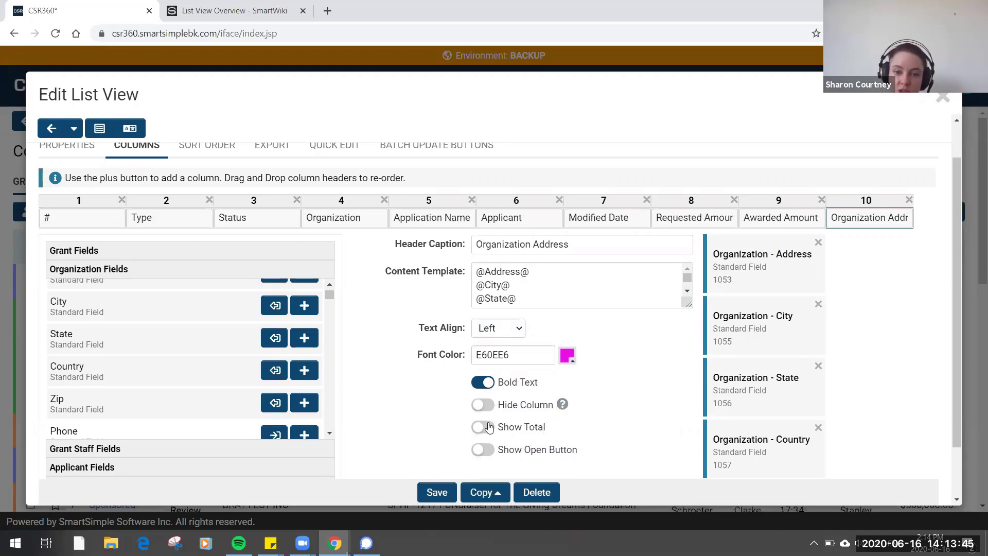
# Turn on Show Total and bold text for Awarded Amount and bold text for Requested Amount, and save the list view.
pyautogui.click(766, 219)
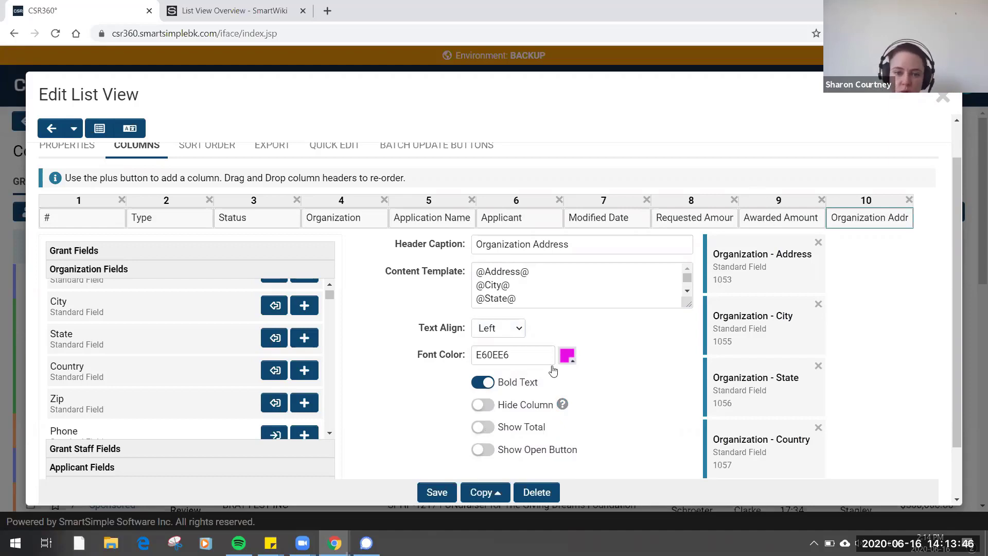
pyautogui.click(481, 430)
pyautogui.click(484, 385)
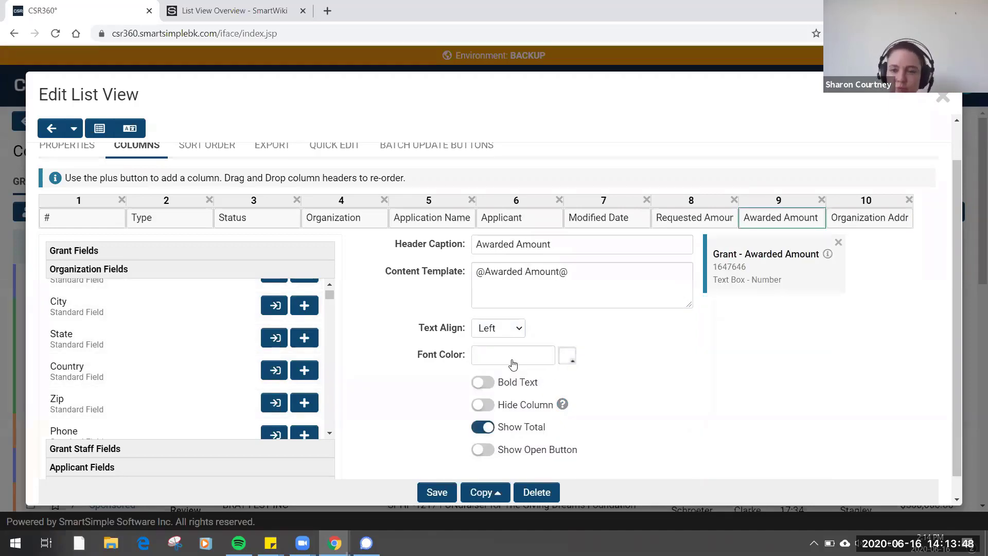
pyautogui.click(690, 218)
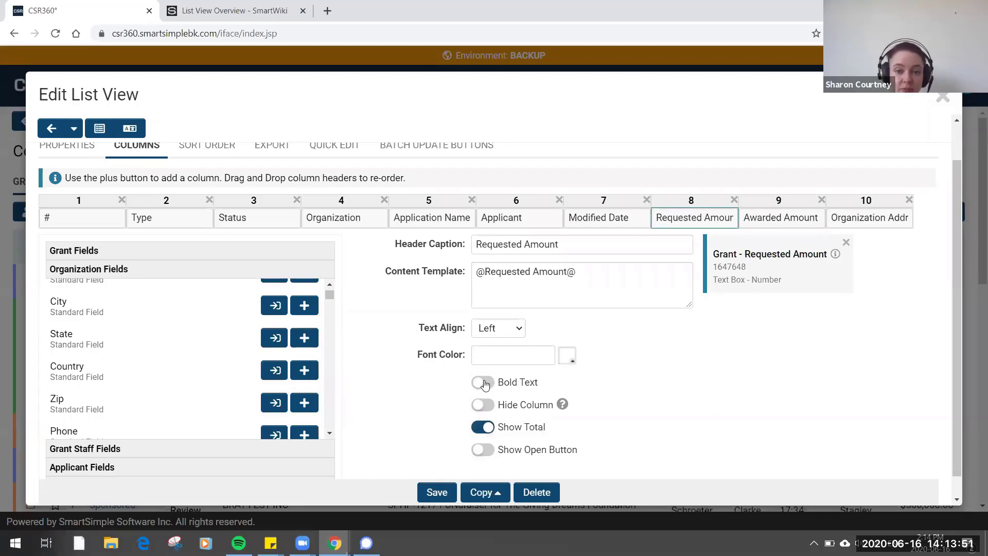
pyautogui.click(483, 383)
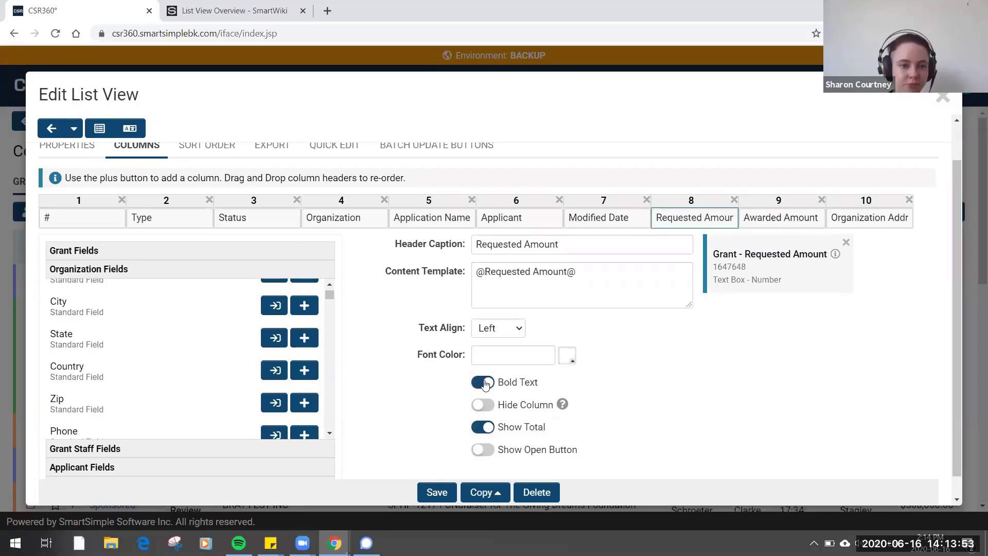
pyautogui.click(437, 493)
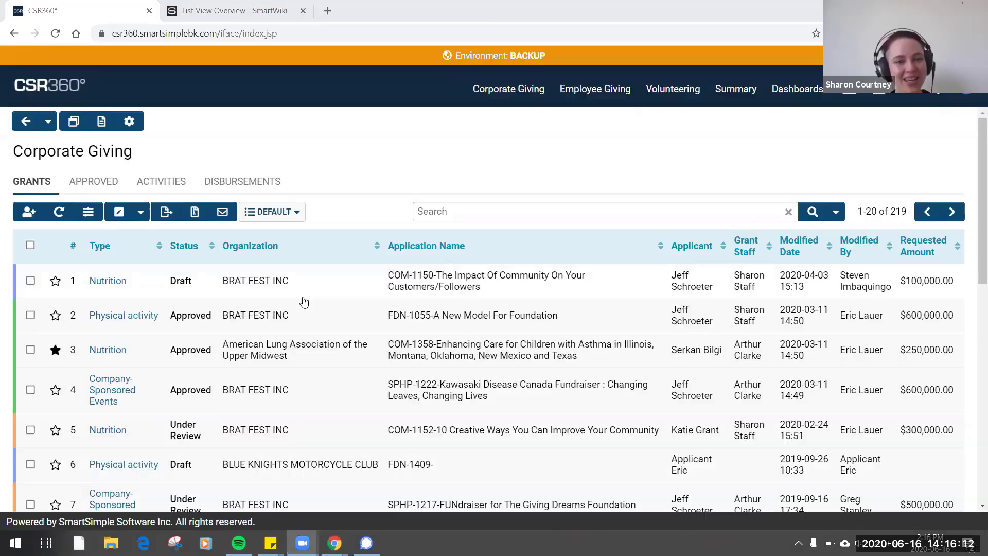
# Reopen the Staff - Export Data list view's settings and choose Awarded Amount in Descending direction as the sort order.
pyautogui.click(290, 212)
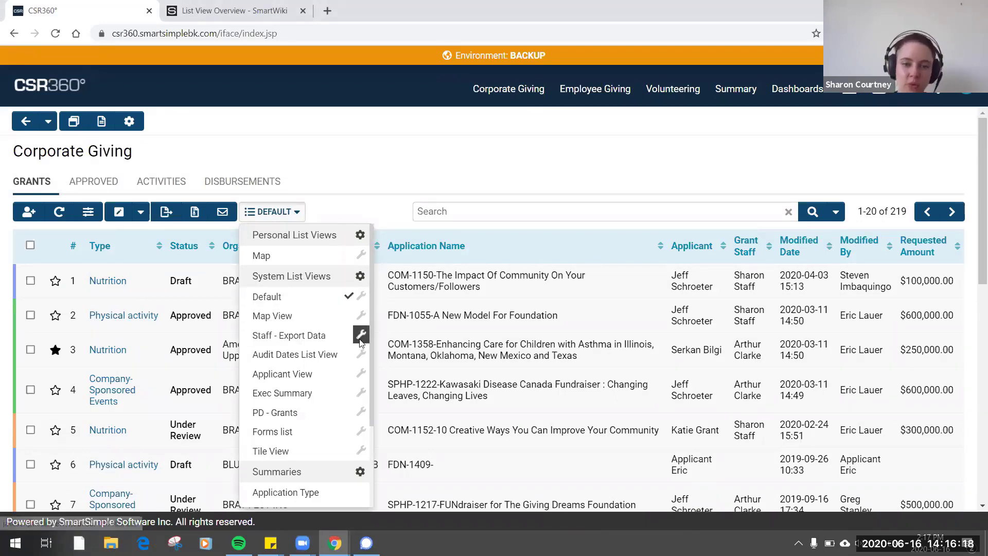
pyautogui.click(361, 342)
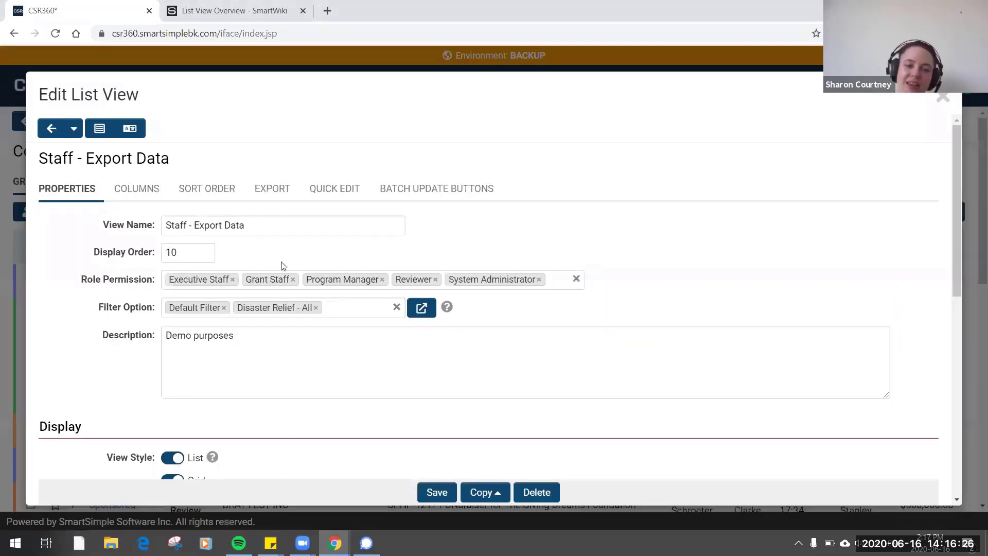
pyautogui.click(331, 193)
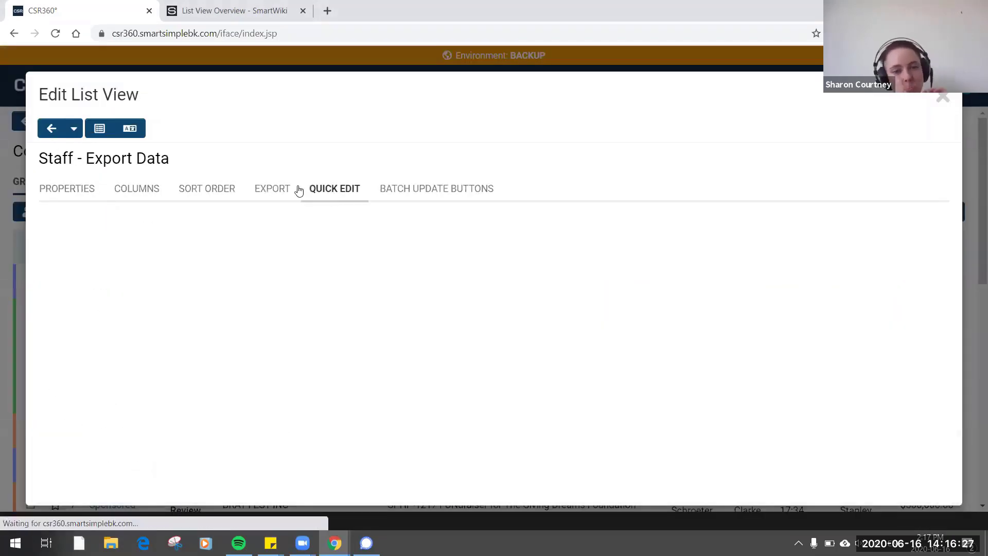
pyautogui.click(205, 190)
pyautogui.click(144, 251)
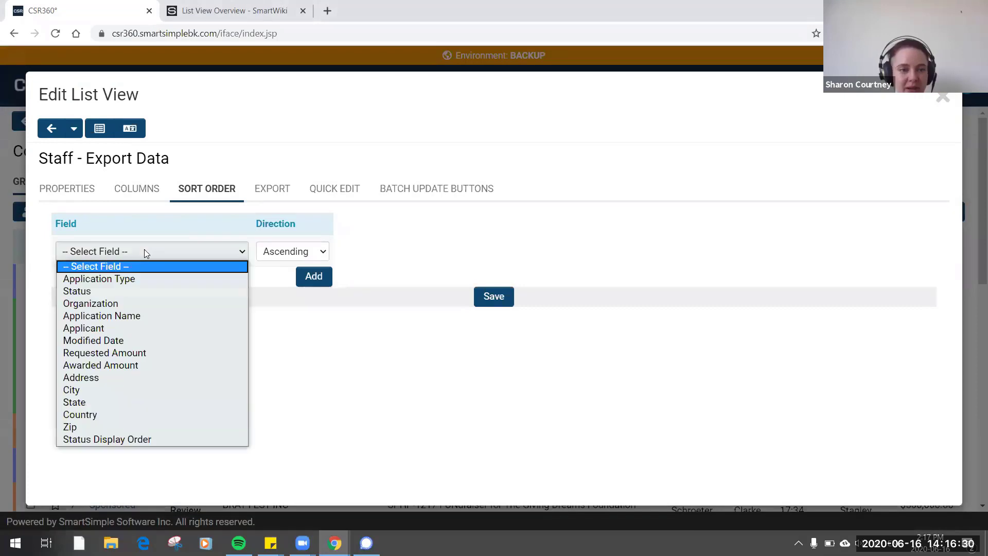
pyautogui.click(147, 365)
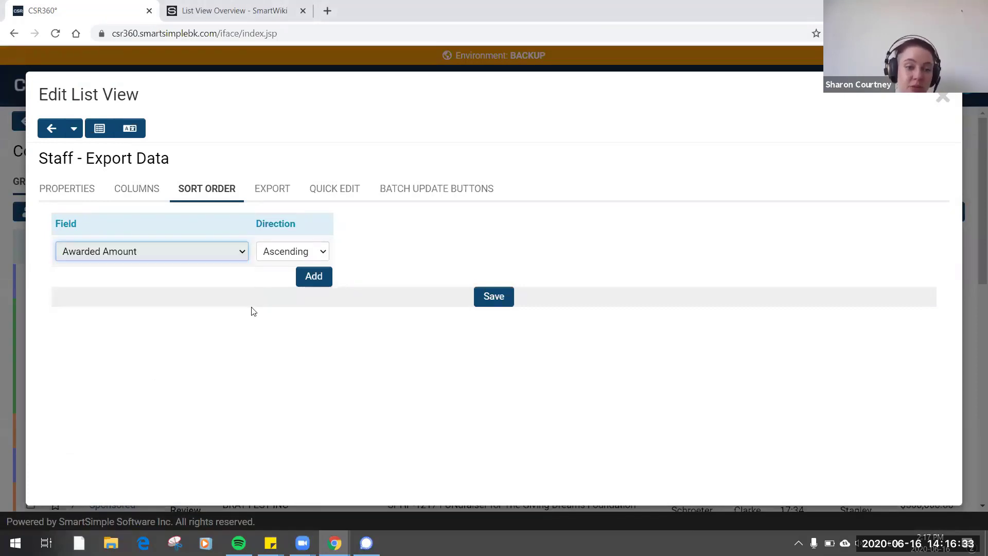
pyautogui.click(284, 252)
pyautogui.click(289, 278)
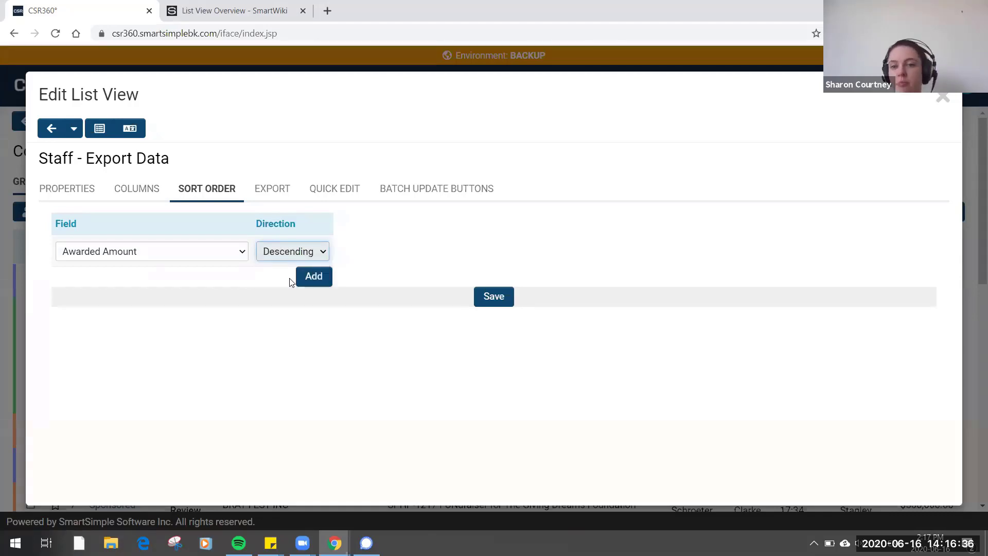
# Examine the list view's export, quick edit and batch update button settings, and save its properties.
pyautogui.click(281, 194)
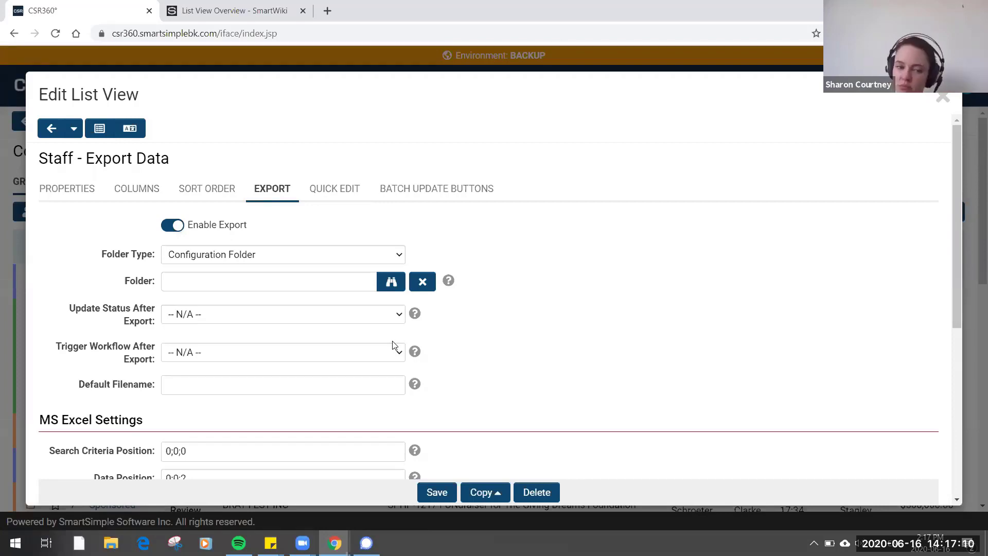
pyautogui.scroll(-3, 226, 426)
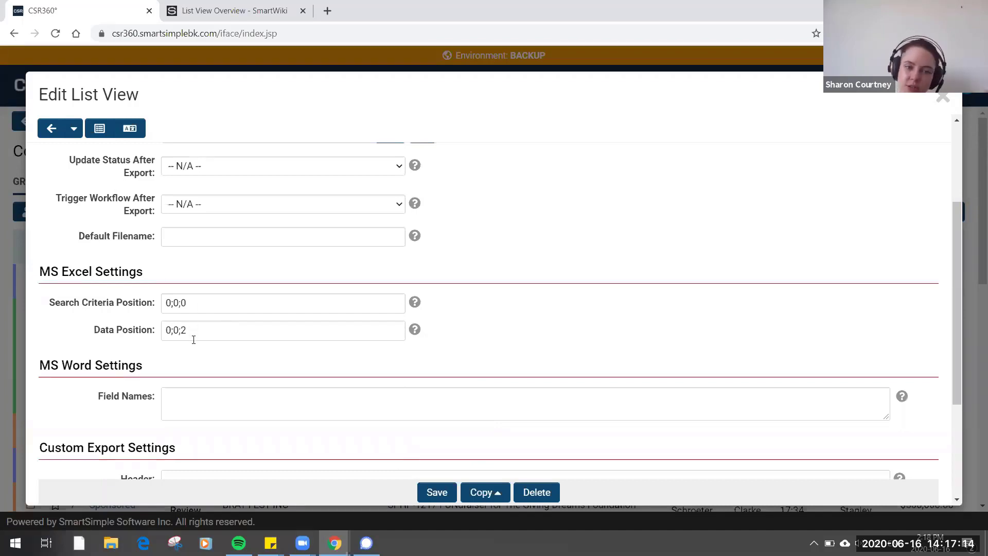
pyautogui.scroll(-1, 568, 319)
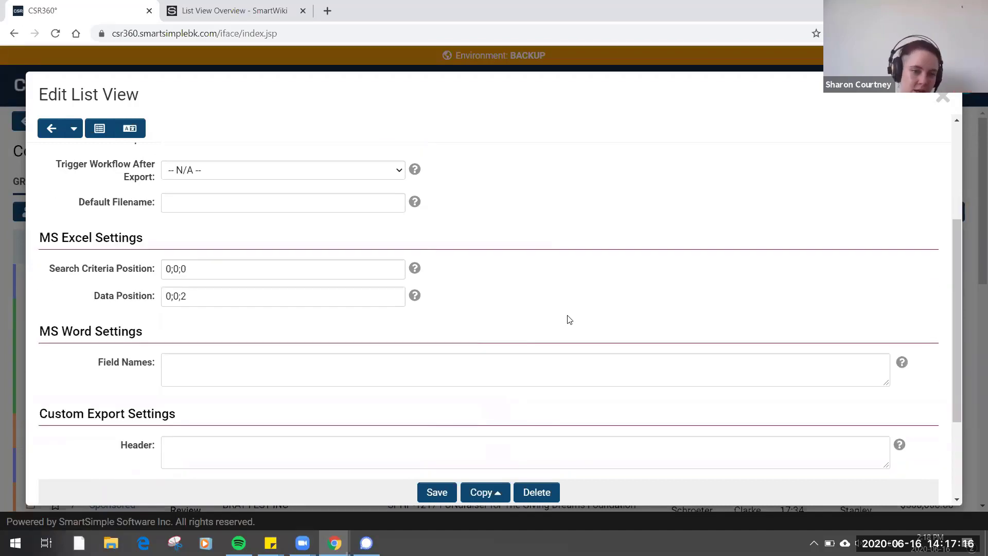
pyautogui.scroll(4, 567, 319)
pyautogui.click(332, 190)
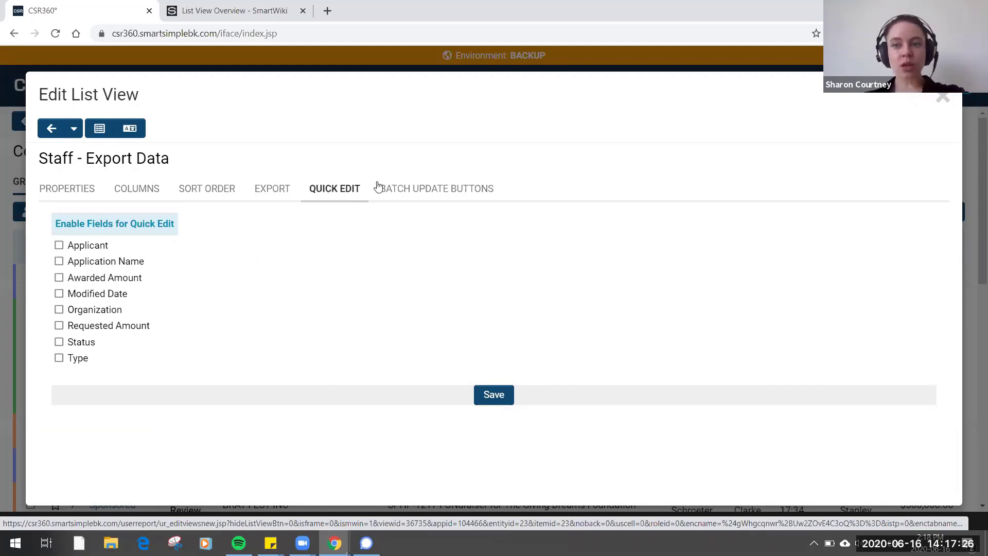
pyautogui.click(438, 193)
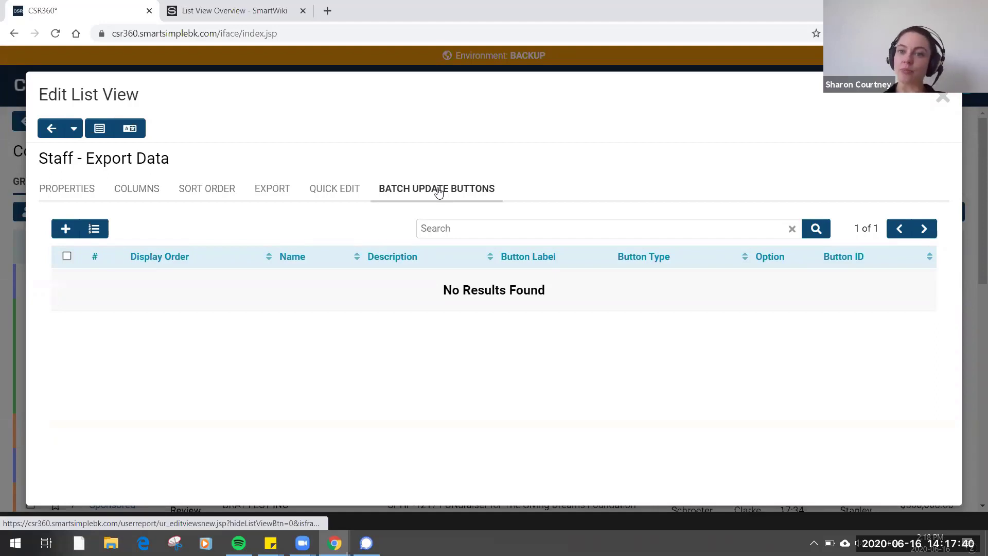
pyautogui.click(451, 193)
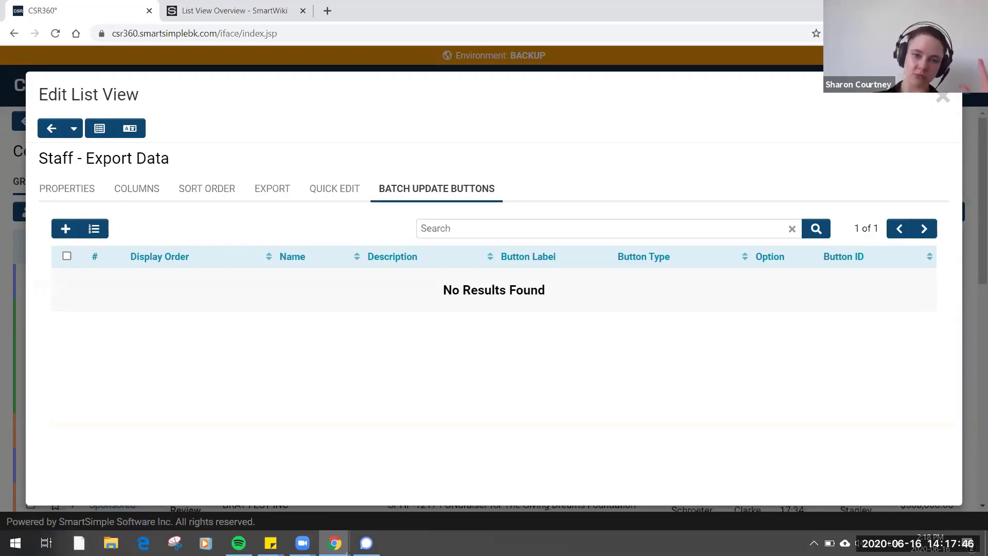
pyautogui.click(67, 189)
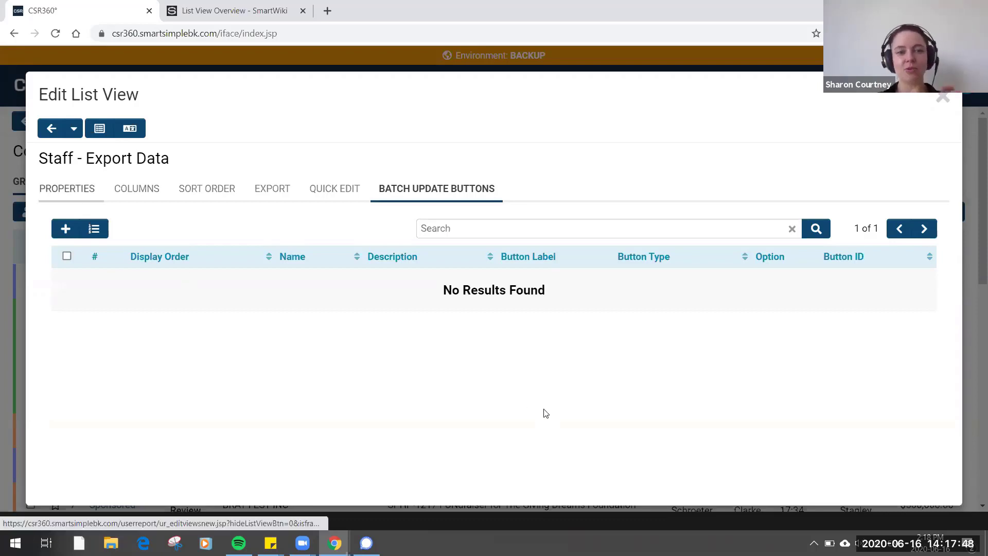
pyautogui.click(437, 492)
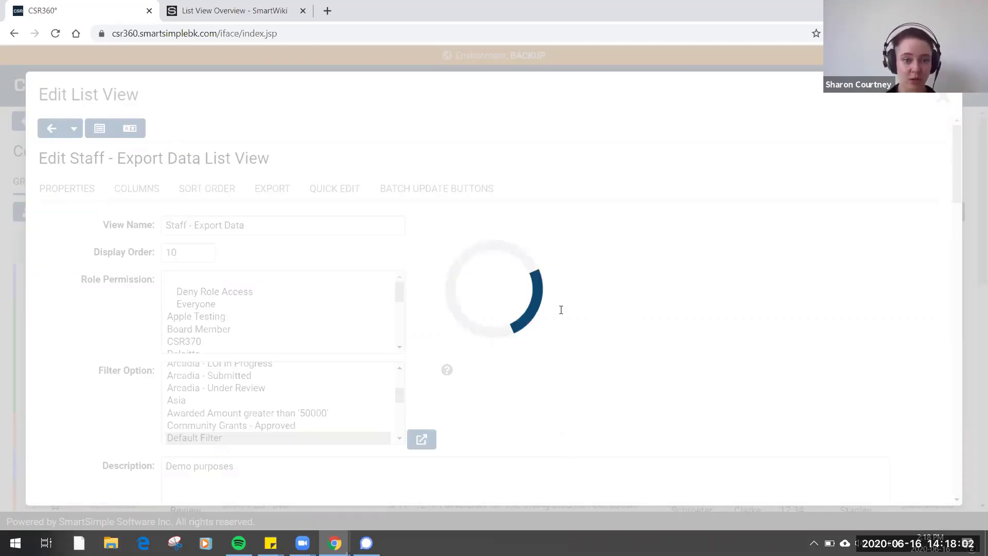
# Switch to the SmartWiki List View Overview article, examine its list view guidance and select the page address.
pyautogui.hotkey('ctrl', 'Tab')
pyautogui.scroll(-10, 739, 326)
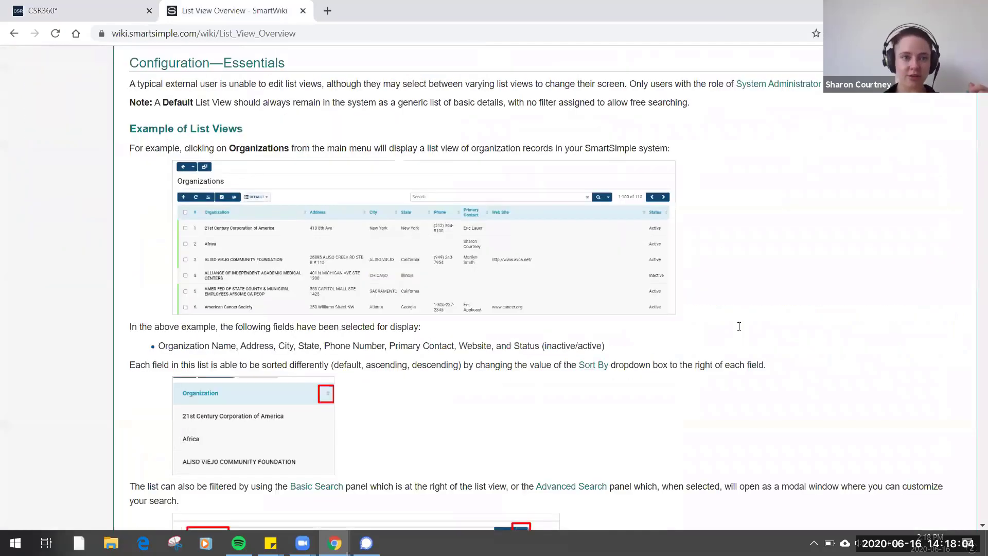
pyautogui.scroll(-6, 739, 326)
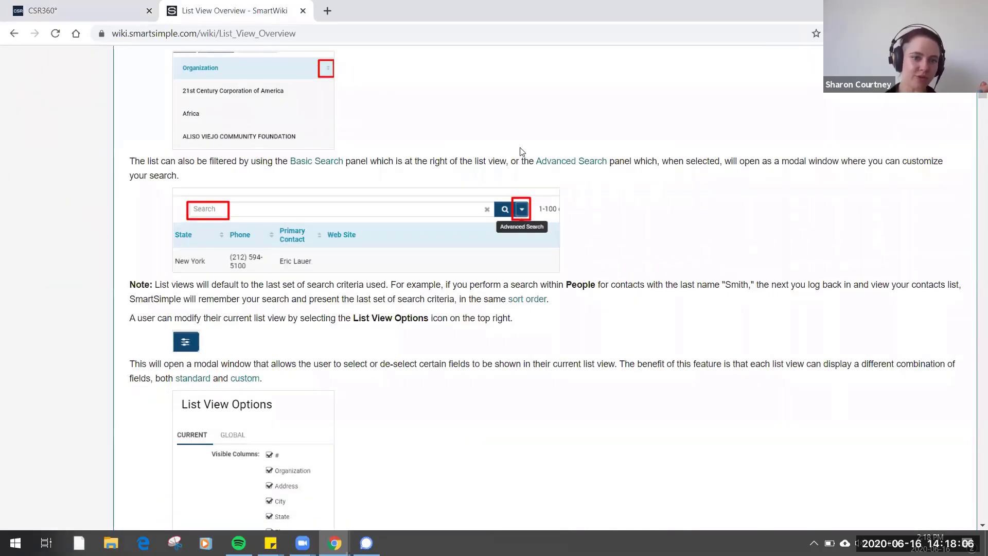
pyautogui.scroll(11, 521, 152)
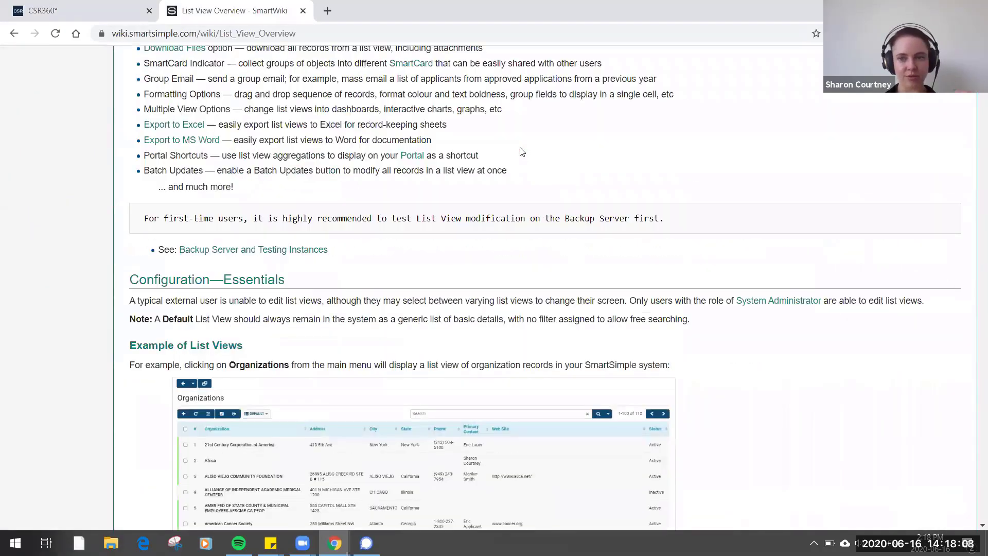
pyautogui.scroll(10, 521, 152)
pyautogui.click(300, 34)
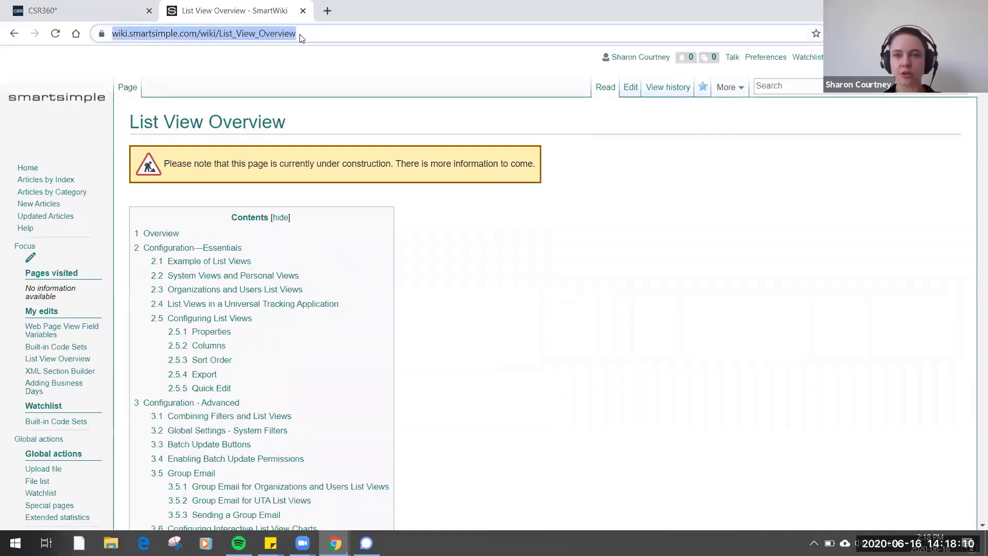
# Return to CSR360, close the list view editor and display the grants with the Staff - Export Data list view.
pyautogui.click(50, 6)
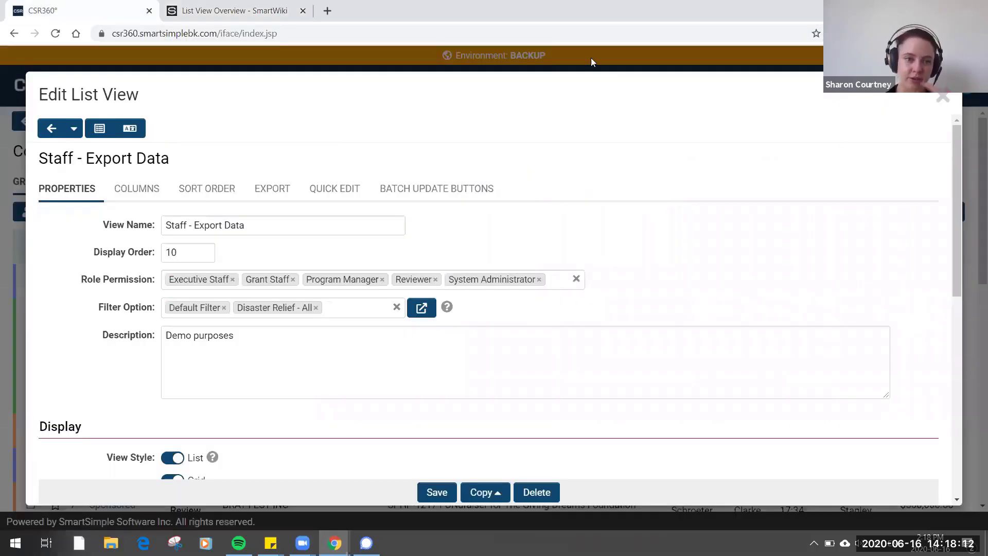
pyautogui.click(943, 107)
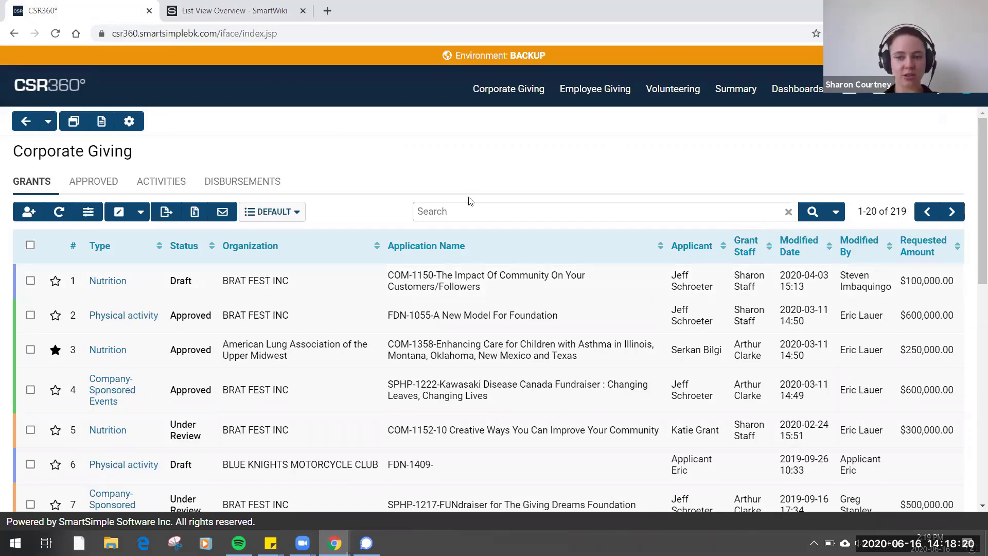
pyautogui.click(295, 213)
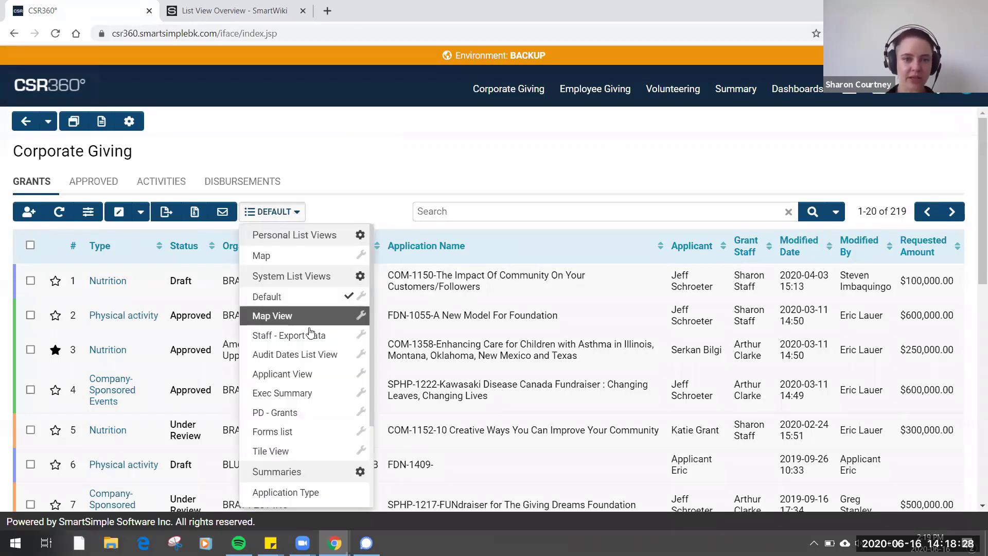
pyautogui.click(310, 334)
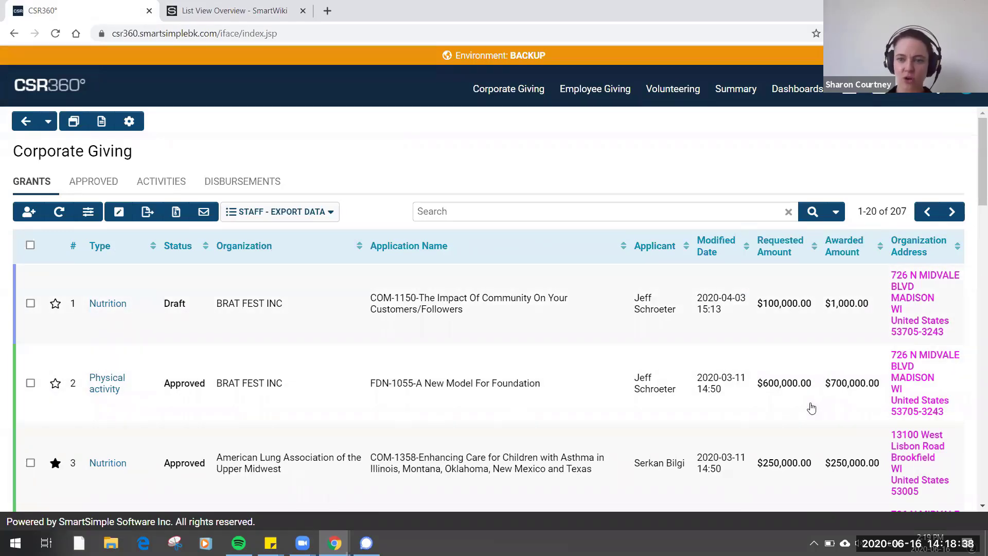
pyautogui.scroll(-1, 810, 406)
pyautogui.scroll(-2, 810, 408)
pyautogui.scroll(1, 810, 408)
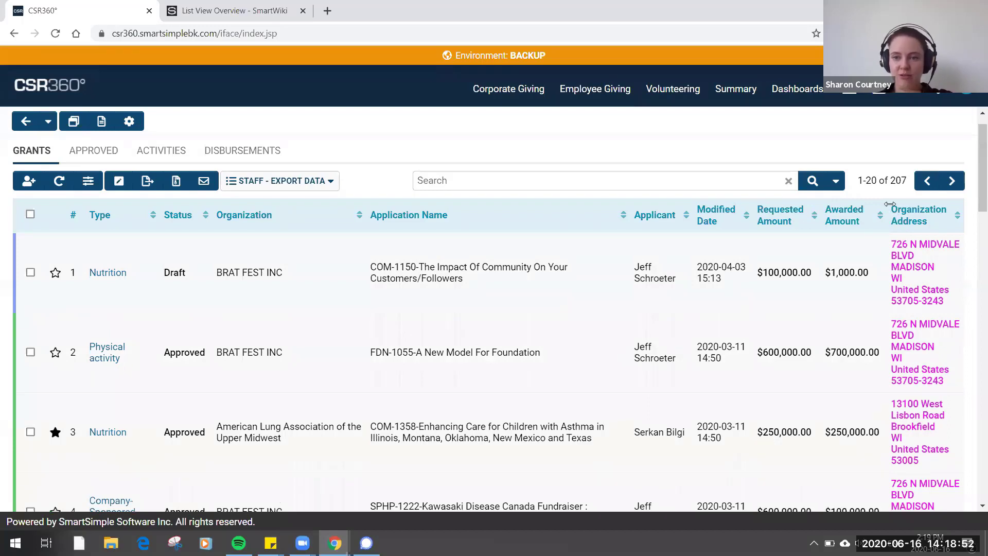
# Widen the Organization Address column, and select and deselect all the listed grants to check the available batch actions.
pyautogui.moveTo(890, 204); pyautogui.dragTo(869, 226)
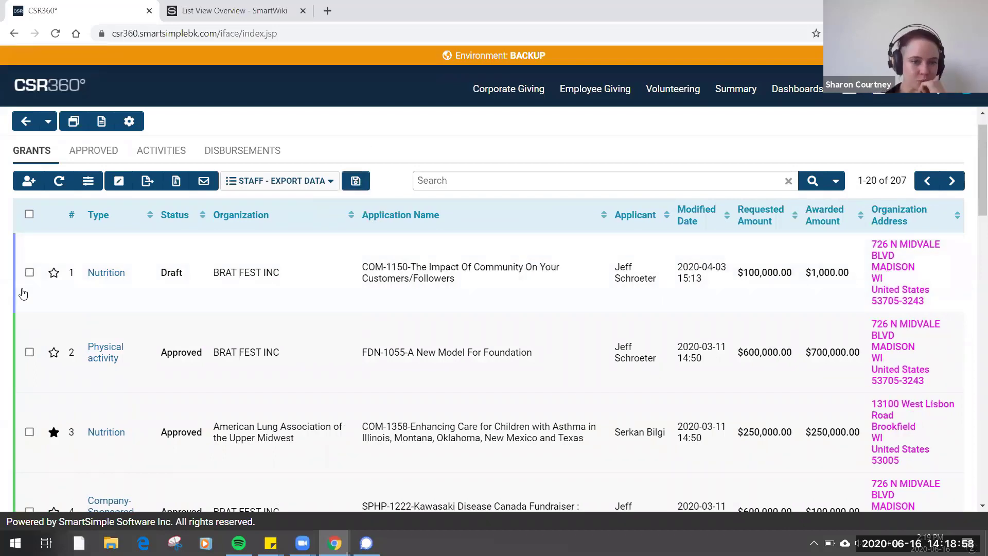
pyautogui.click(29, 215)
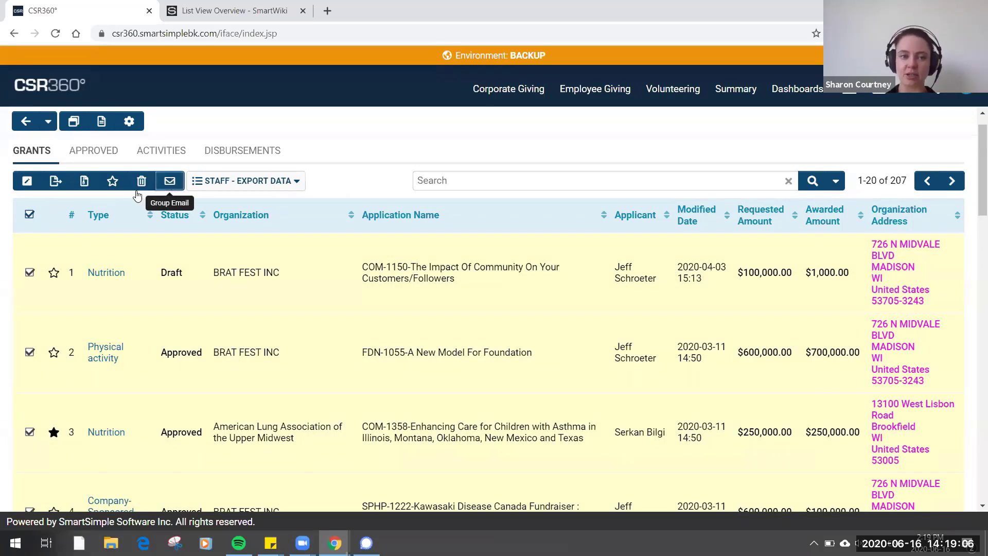
pyautogui.click(29, 216)
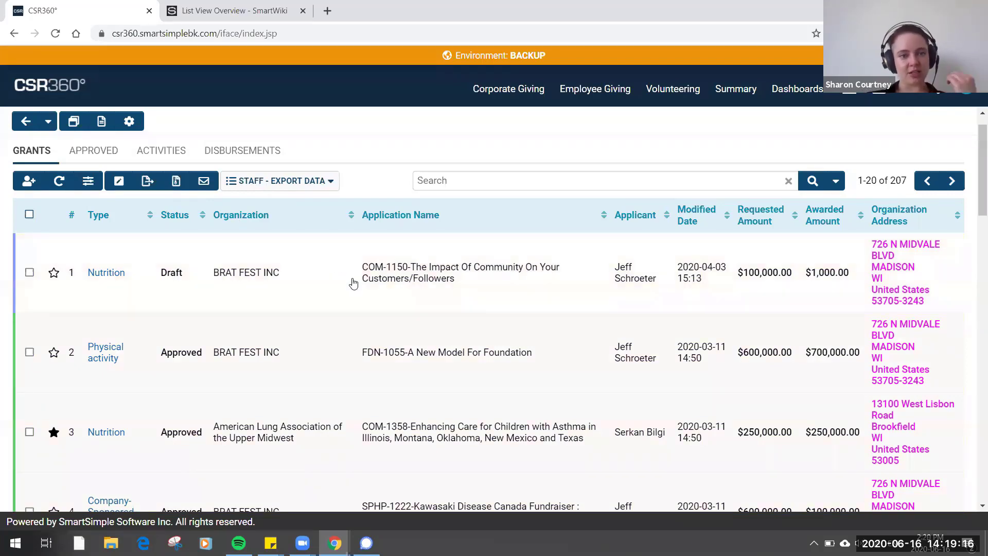
# Open the first grant, "The Impact Of Community On Your Customers/Followers", and return to the grants list.
pyautogui.click(382, 284)
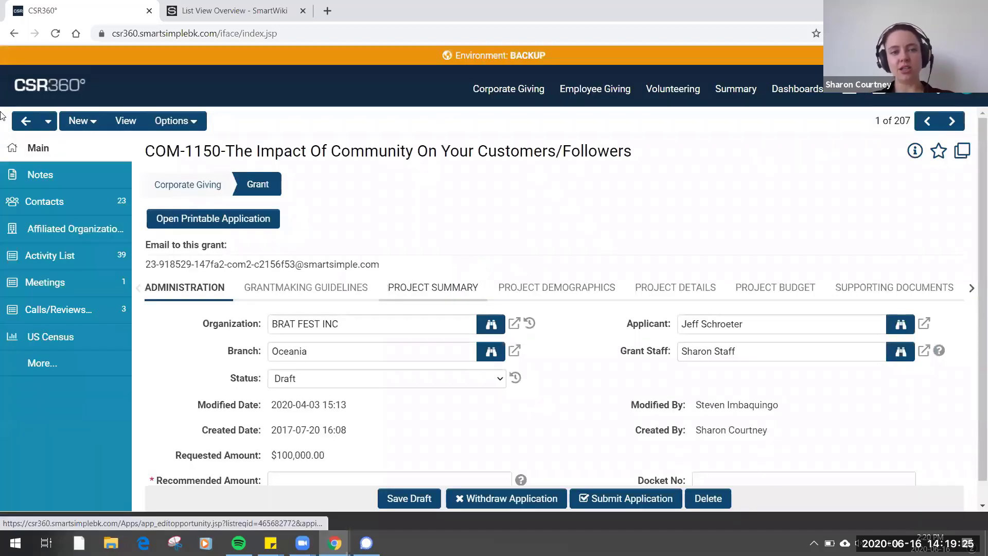
pyautogui.click(23, 121)
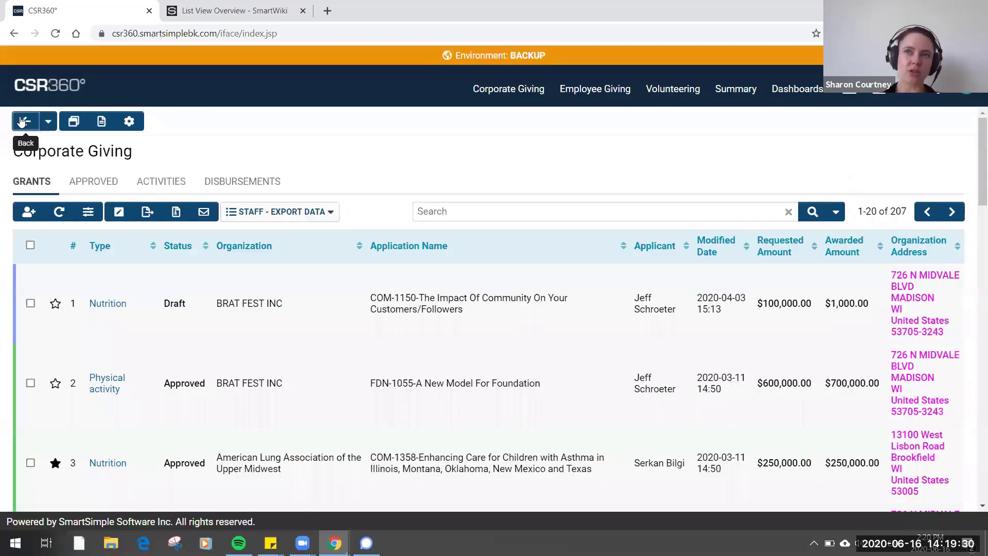
# Show the grants in split-screen view, open the first two grants beside the list and return to the full-width list.
pyautogui.click(72, 121)
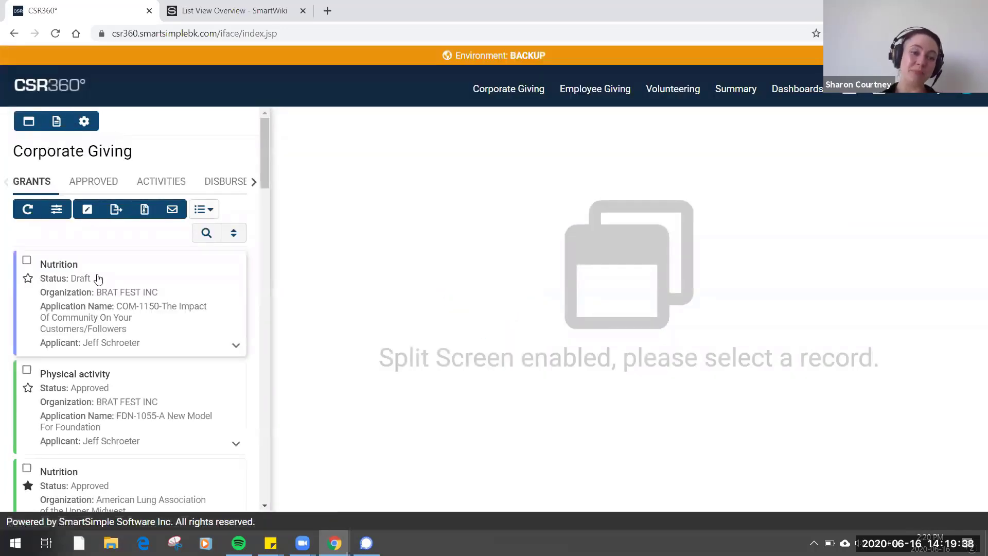
pyautogui.click(96, 279)
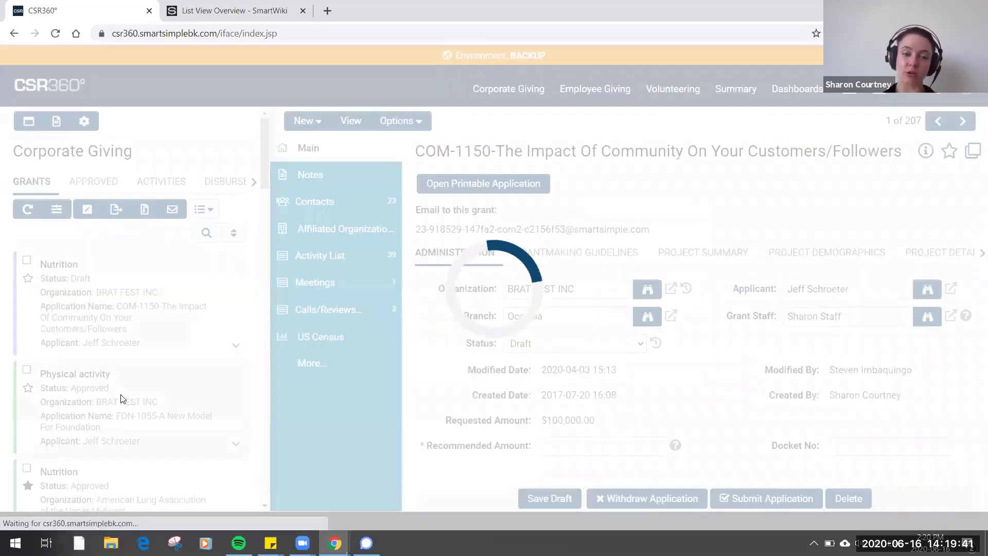
pyautogui.click(122, 399)
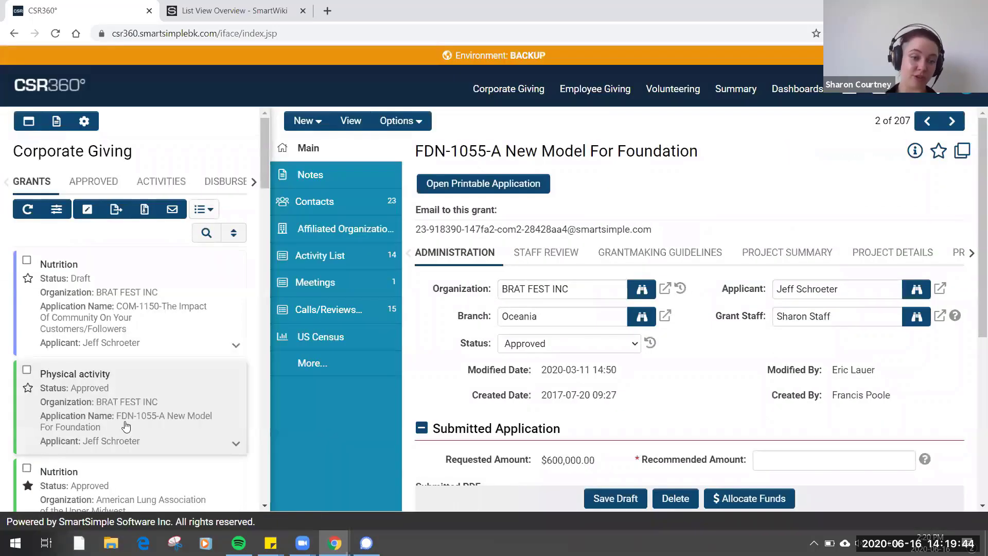
pyautogui.scroll(-4, 122, 474)
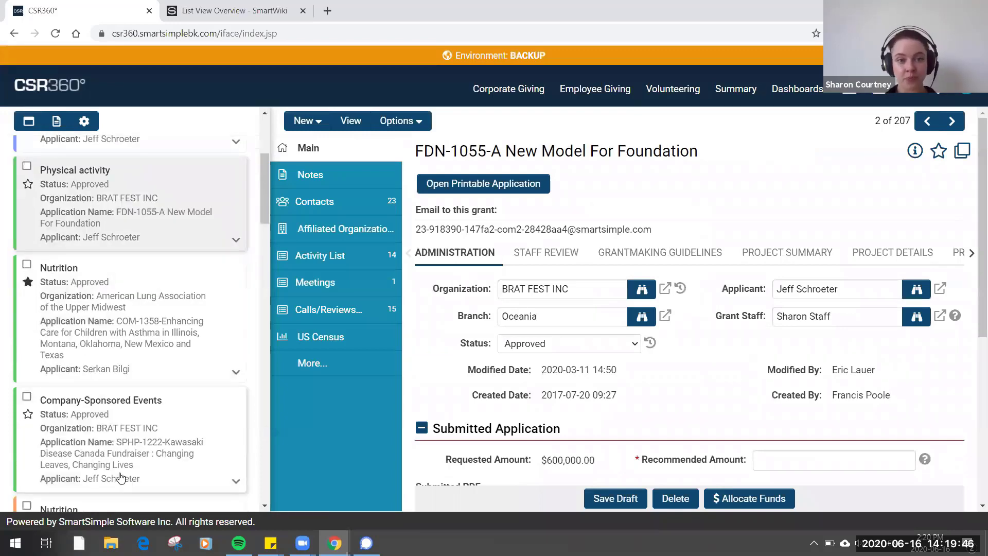
pyautogui.scroll(4, 120, 478)
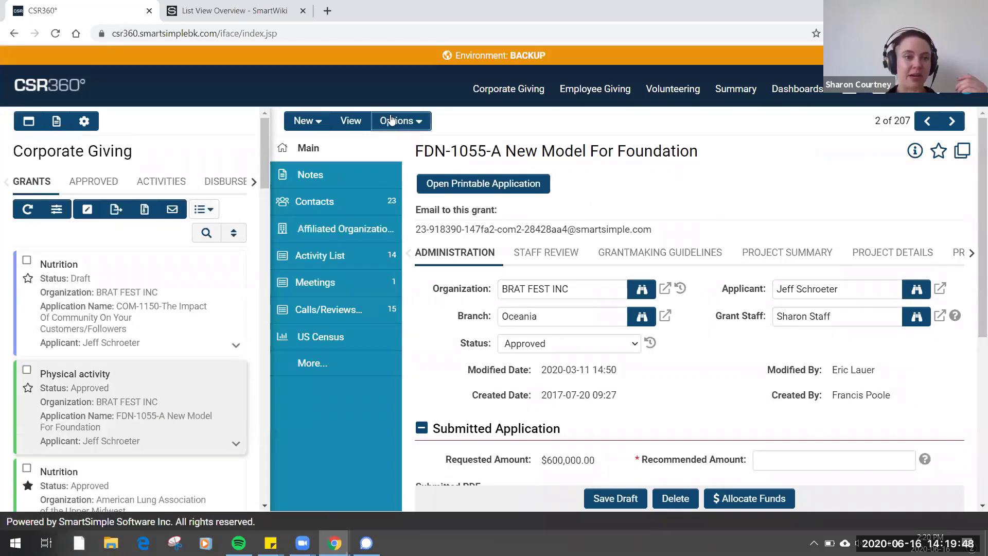
pyautogui.click(25, 130)
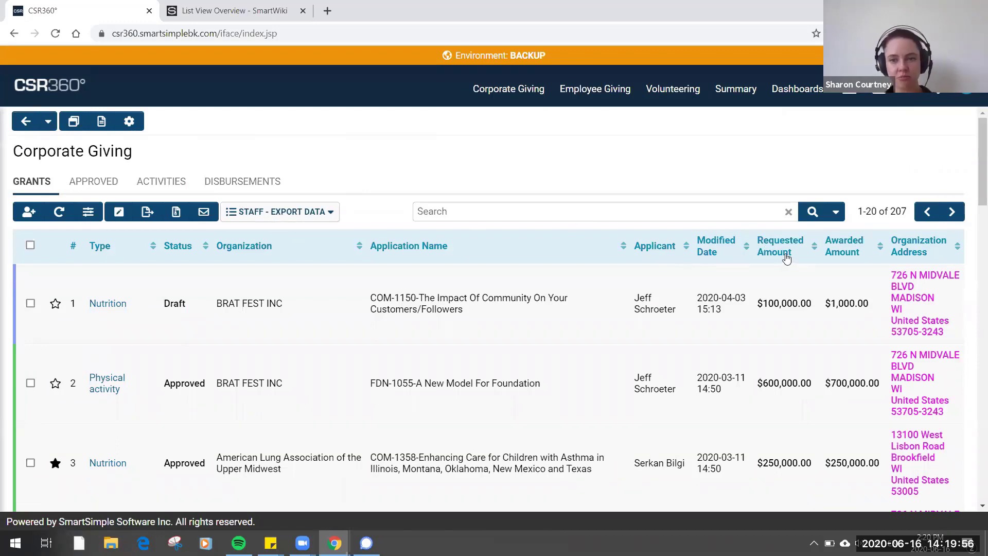
# Sort the grants list by Requested Amount in descending order.
pyautogui.click(785, 256)
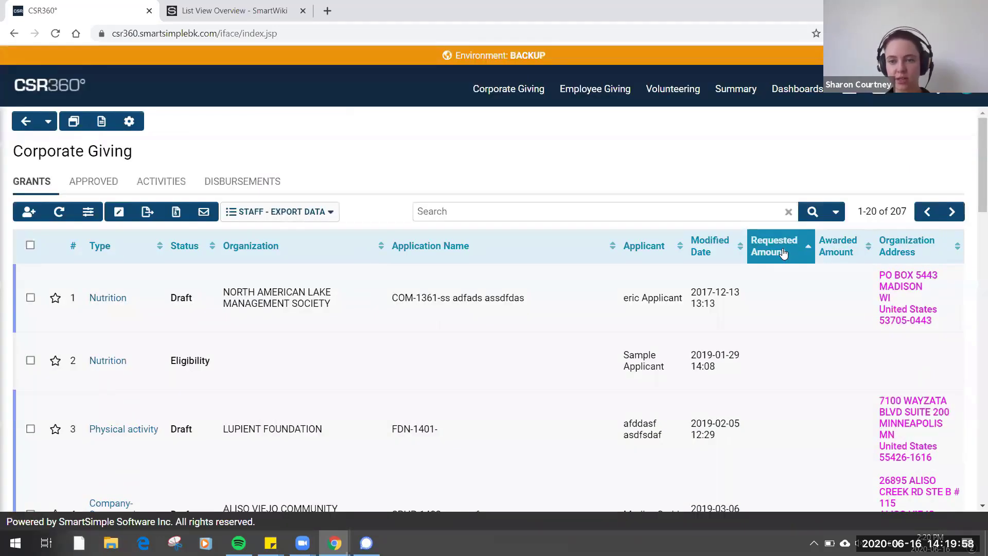
pyautogui.click(783, 252)
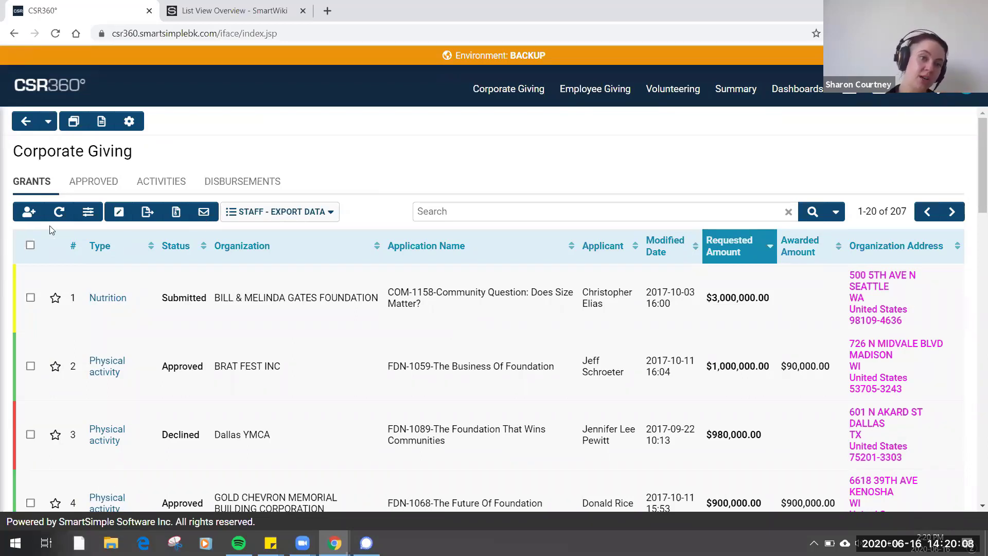
pyautogui.rightClick(366, 192)
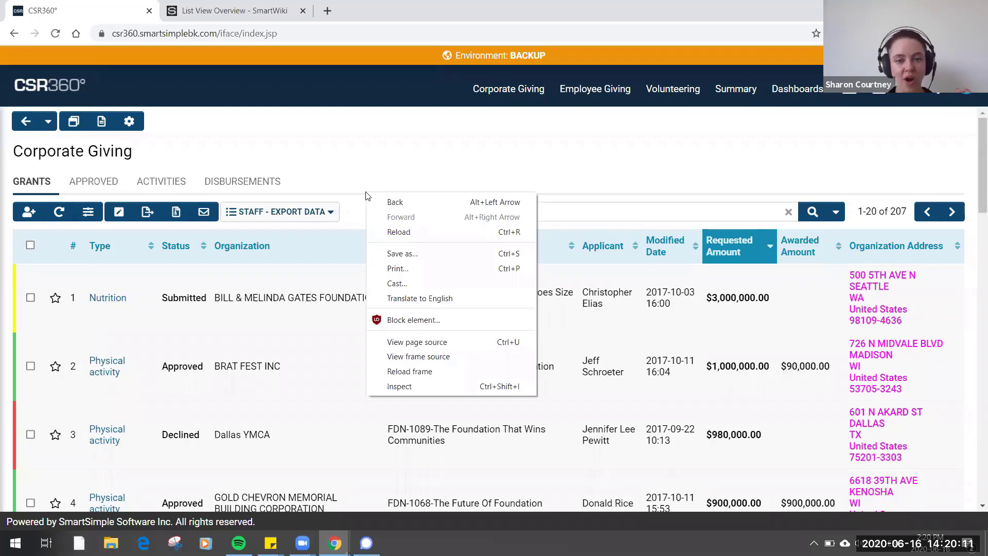
pyautogui.click(477, 369)
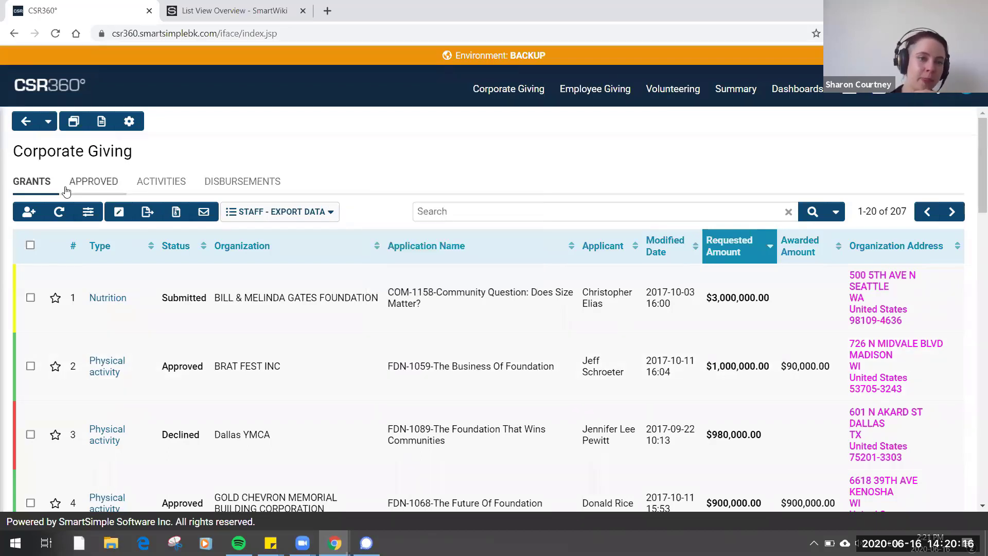
# Hide the Organization Address column in the list view options, save and reopen the Corporate Giving grants list.
pyautogui.click(88, 217)
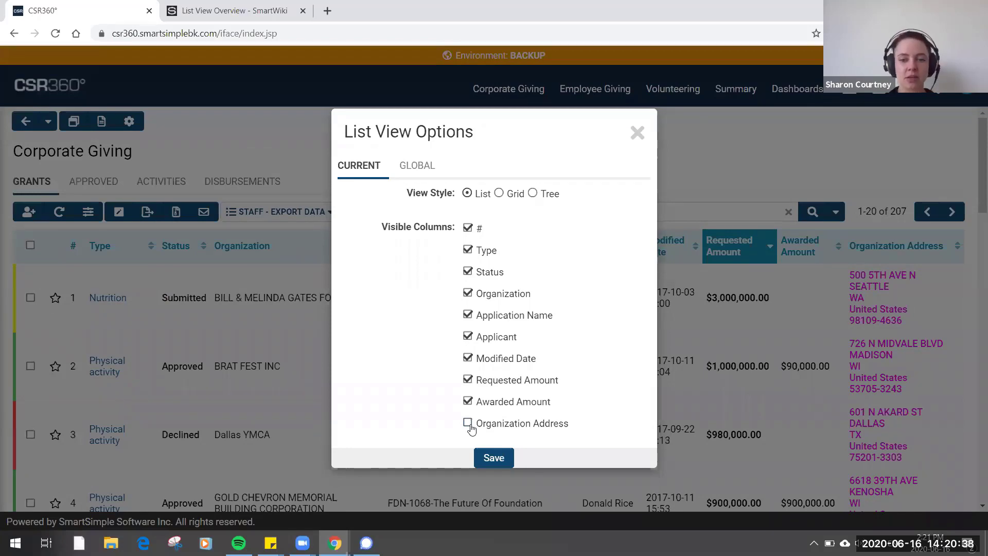
pyautogui.click(487, 455)
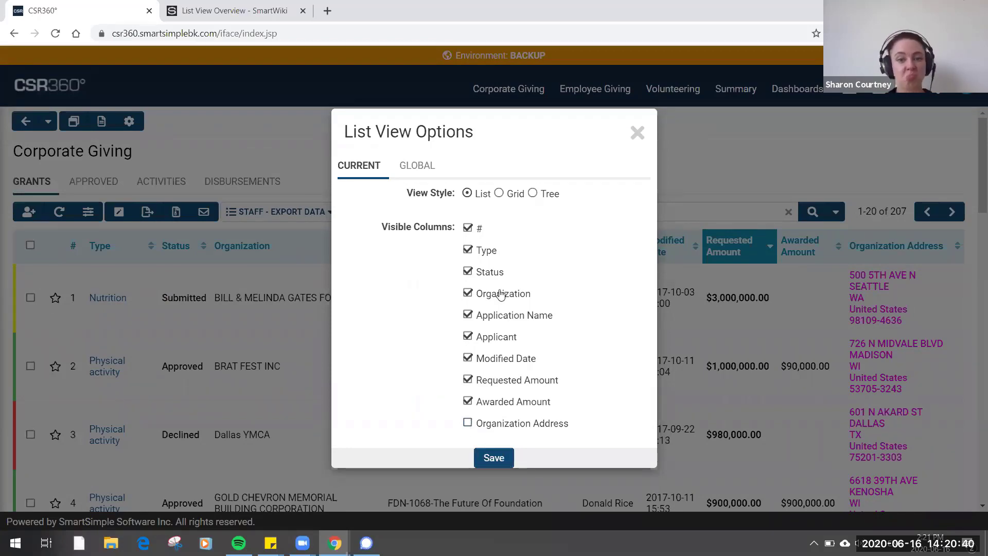
pyautogui.click(506, 458)
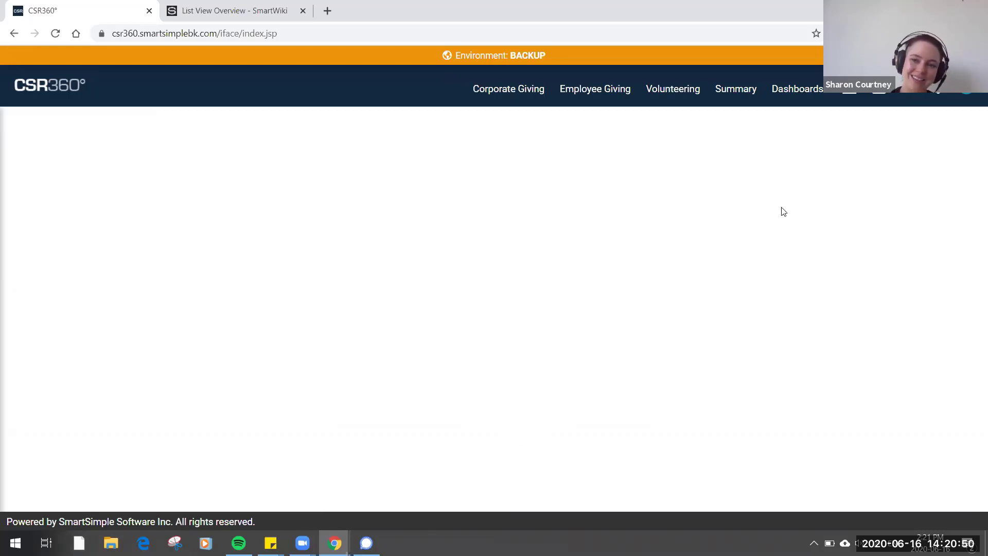
pyautogui.click(909, 95)
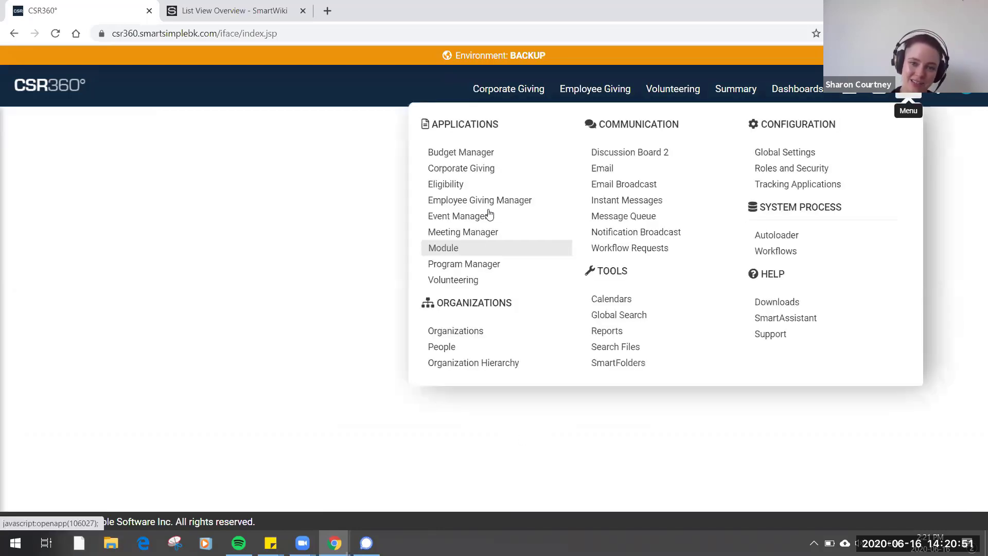
pyautogui.click(503, 175)
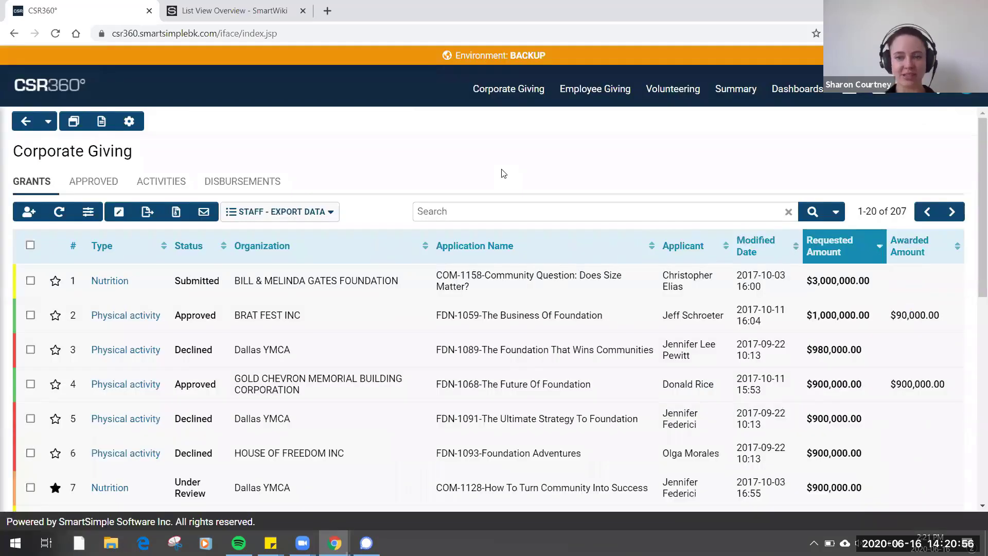
# Make the Organization Address column visible again, set the view style to Grid, save and reopen the Corporate Giving list.
pyautogui.click(88, 211)
pyautogui.click(467, 423)
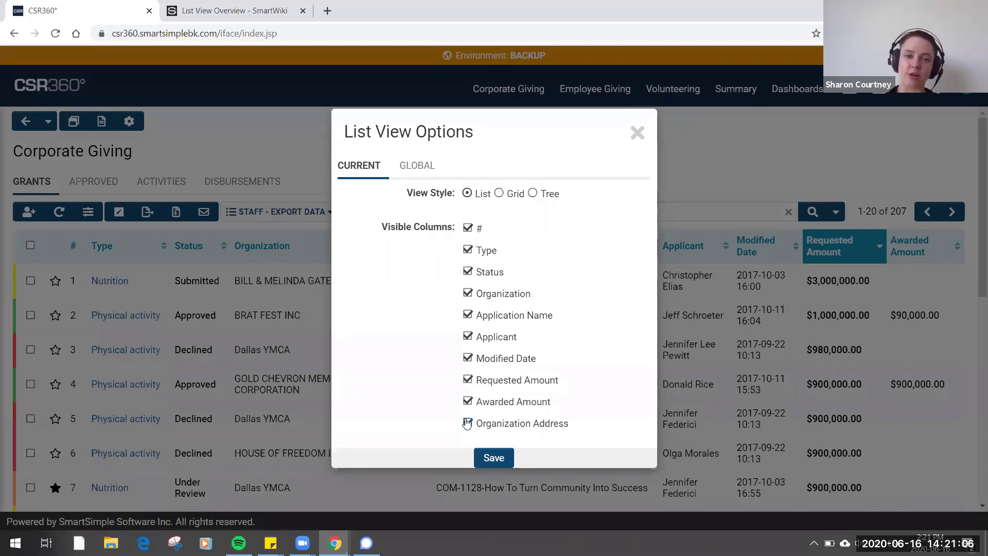
pyautogui.click(499, 194)
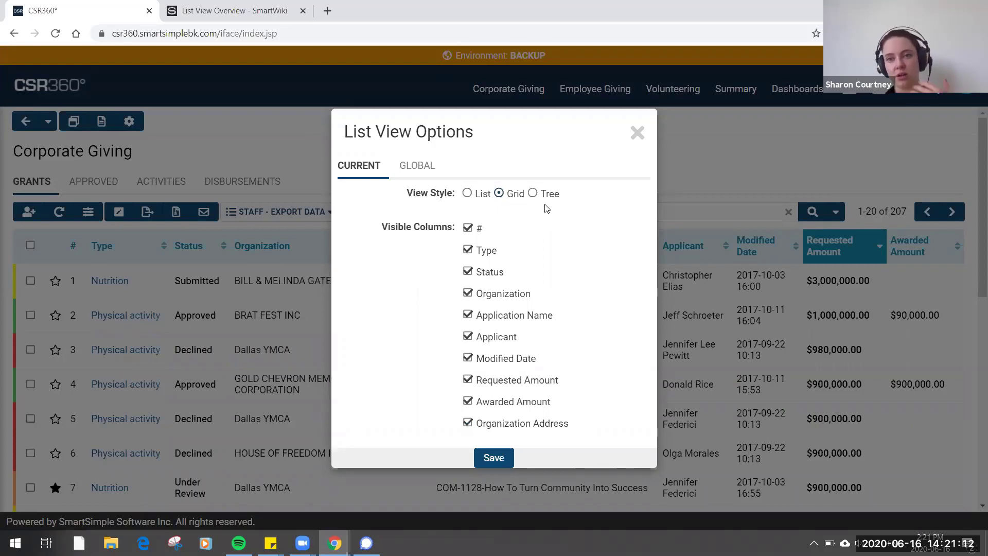
pyautogui.click(504, 458)
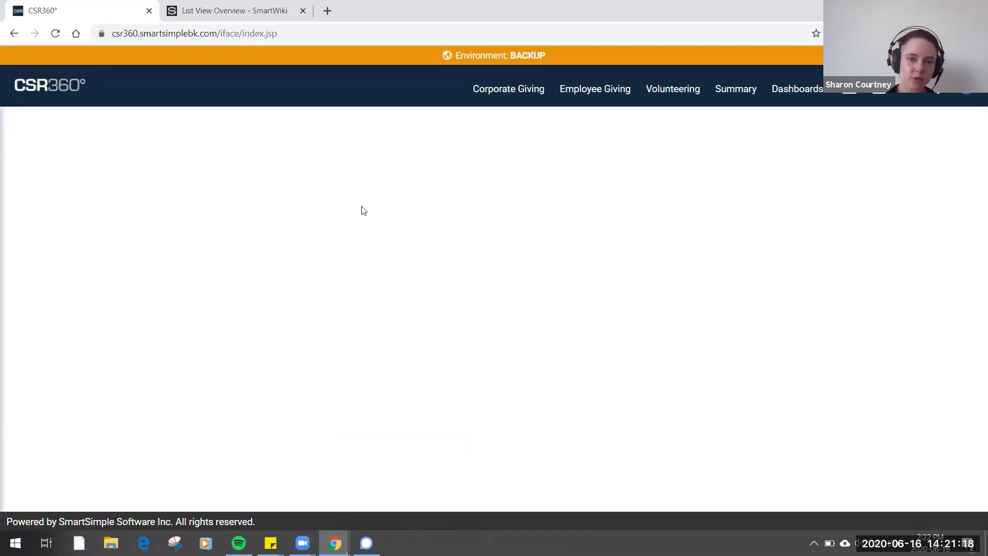
pyautogui.click(469, 171)
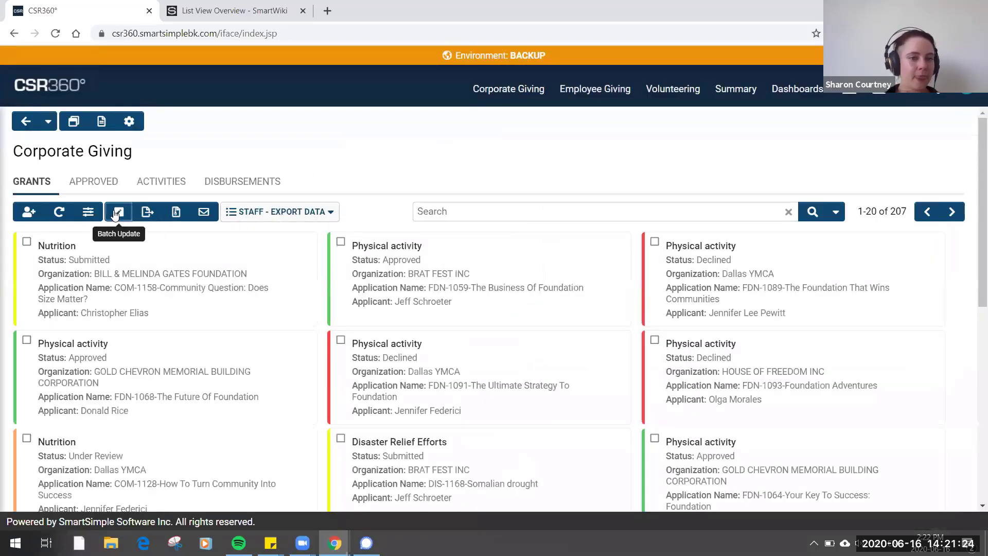
# Set the list view style to Tree, save, expand the first Nutrition grant and look through the tree.
pyautogui.click(94, 213)
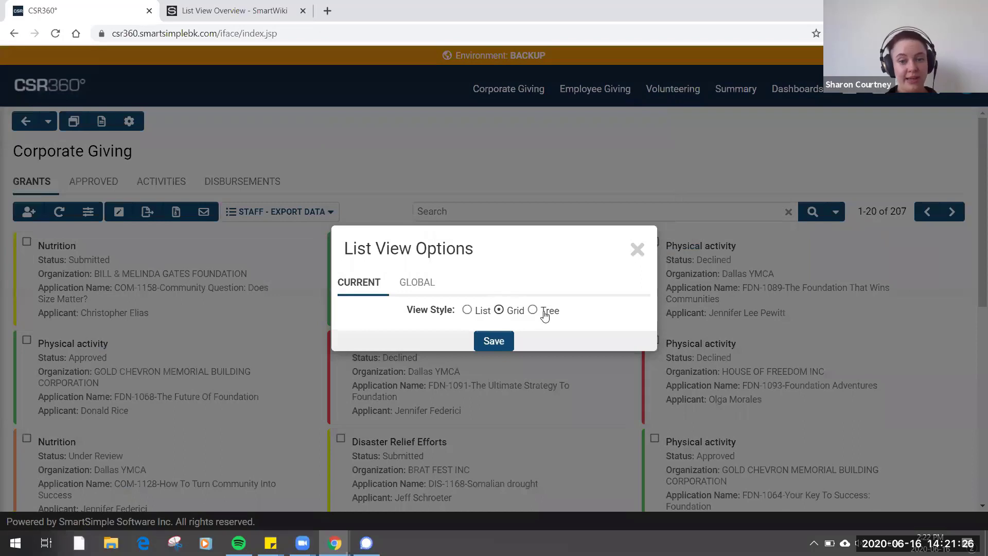
pyautogui.click(545, 314)
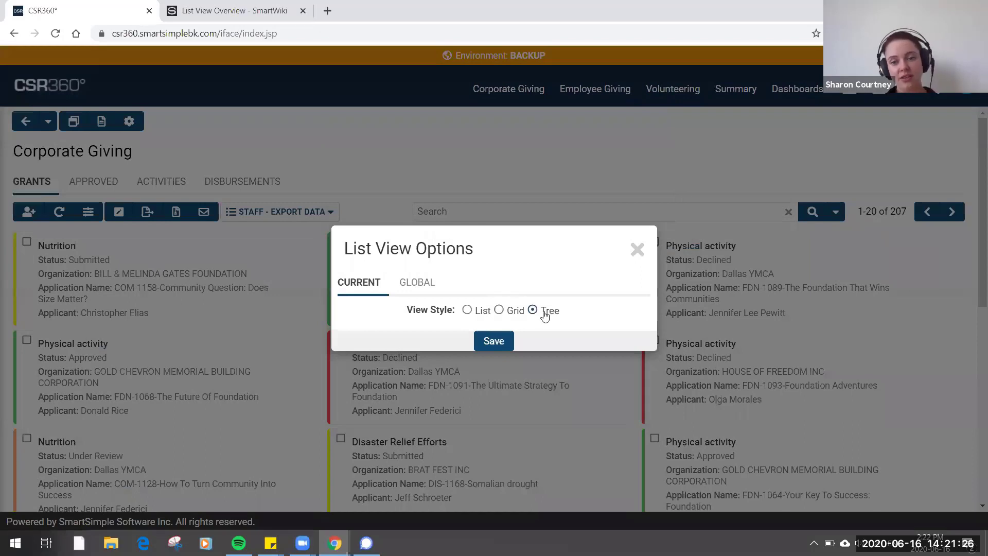
pyautogui.click(494, 341)
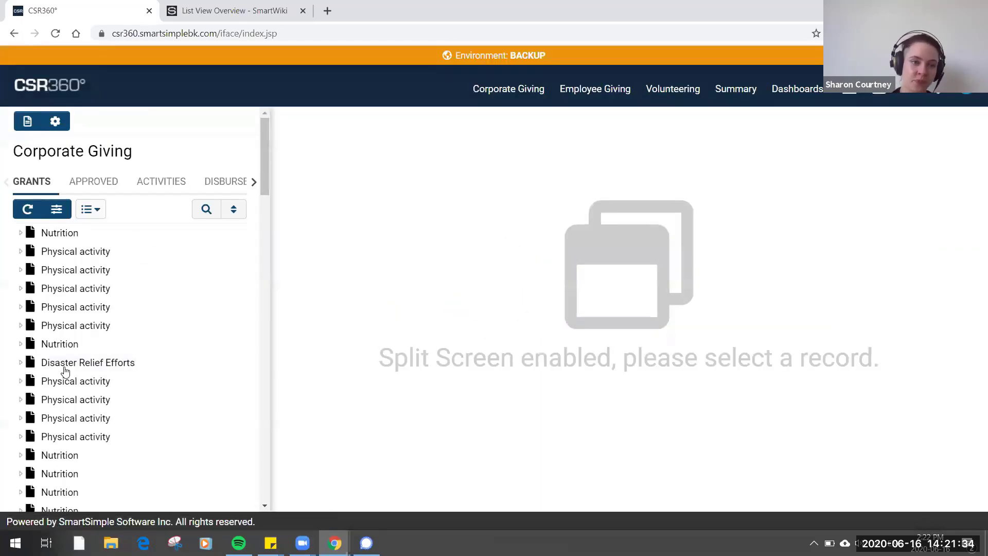
pyautogui.click(21, 233)
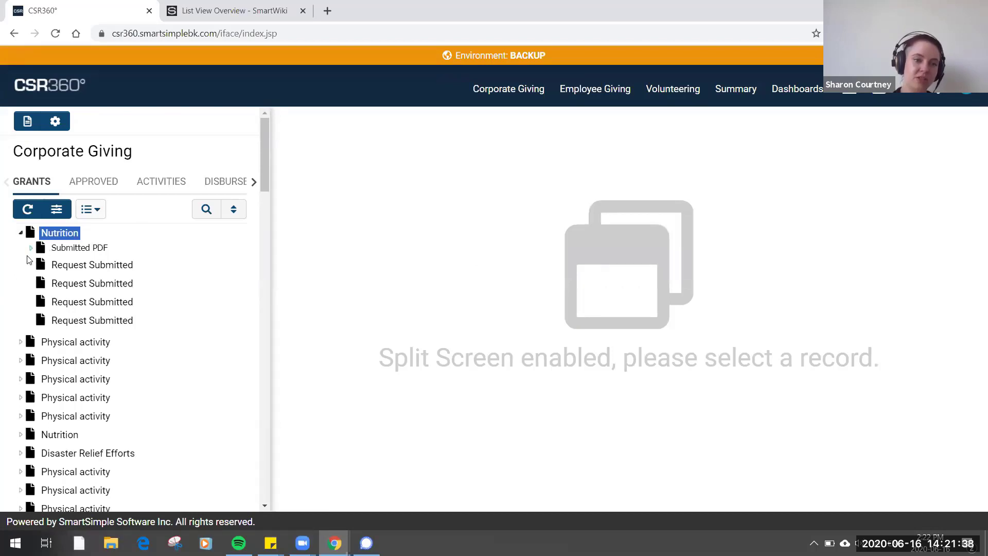
pyautogui.scroll(-4, 76, 350)
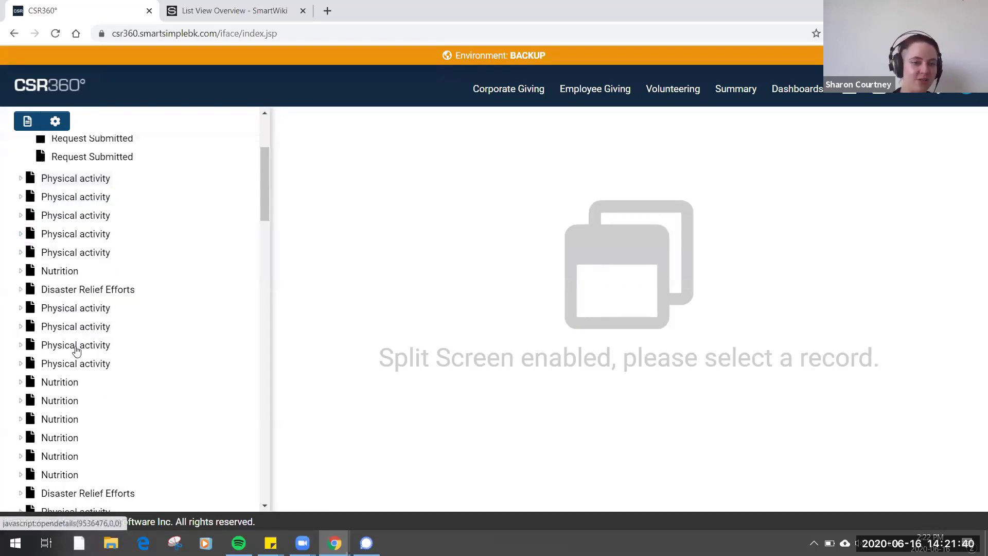
pyautogui.scroll(4, 75, 349)
# Set the view style to List, check the global records-per-page choices and save the list view options.
pyautogui.click(57, 210)
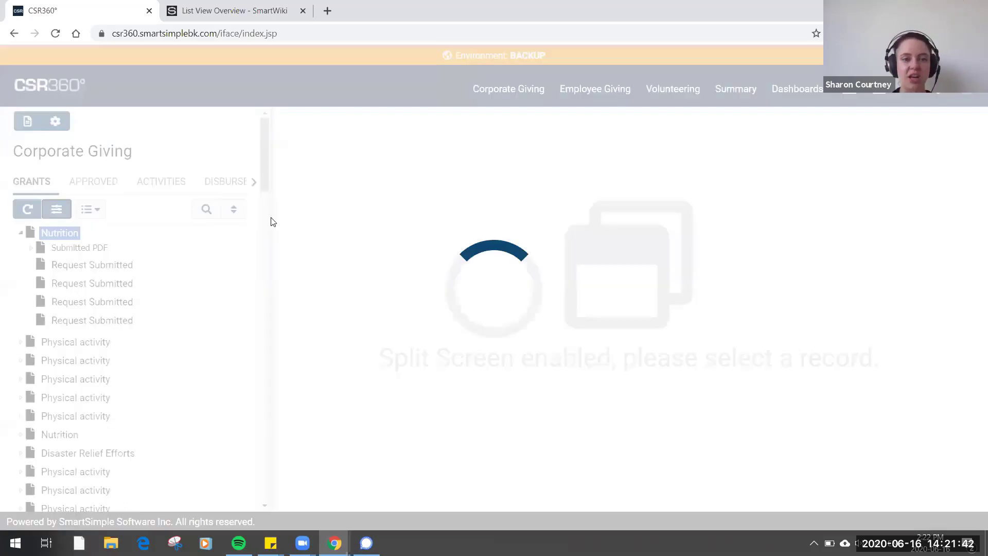
pyautogui.click(467, 310)
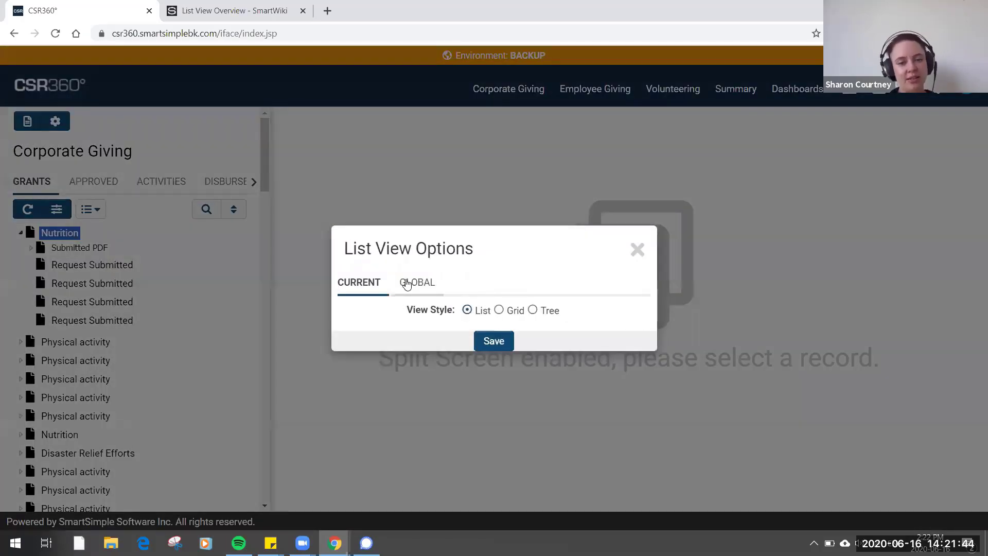
pyautogui.click(406, 282)
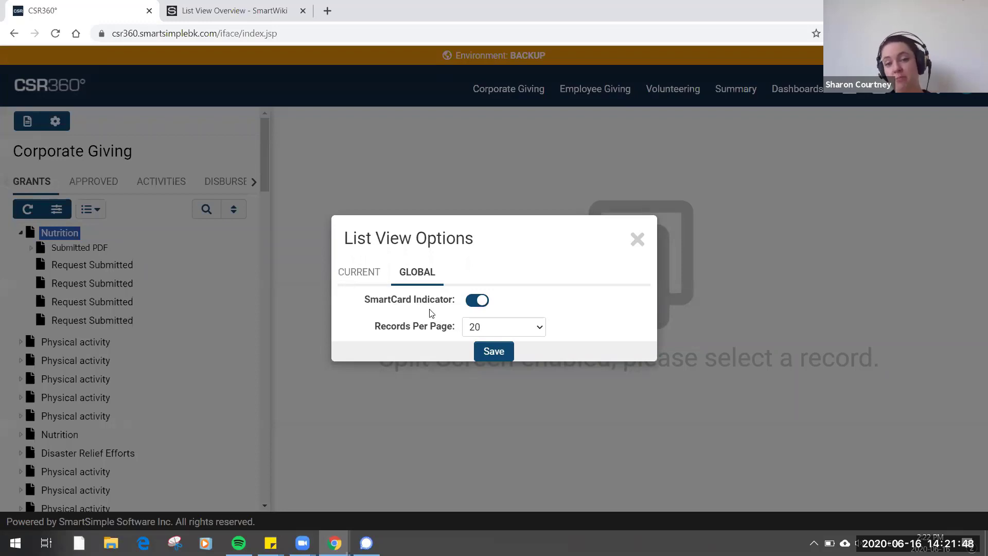
pyautogui.click(497, 336)
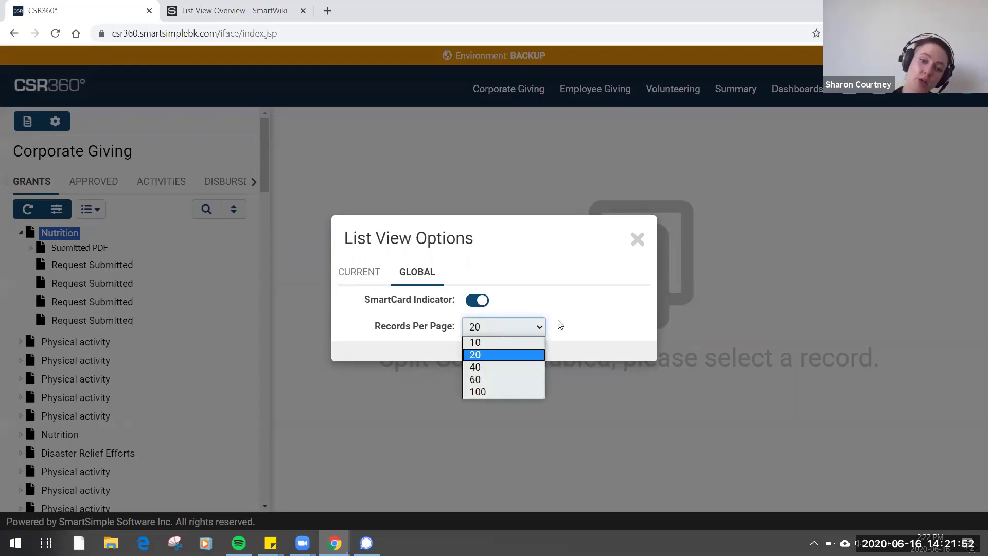
pyautogui.click(615, 320)
pyautogui.click(493, 329)
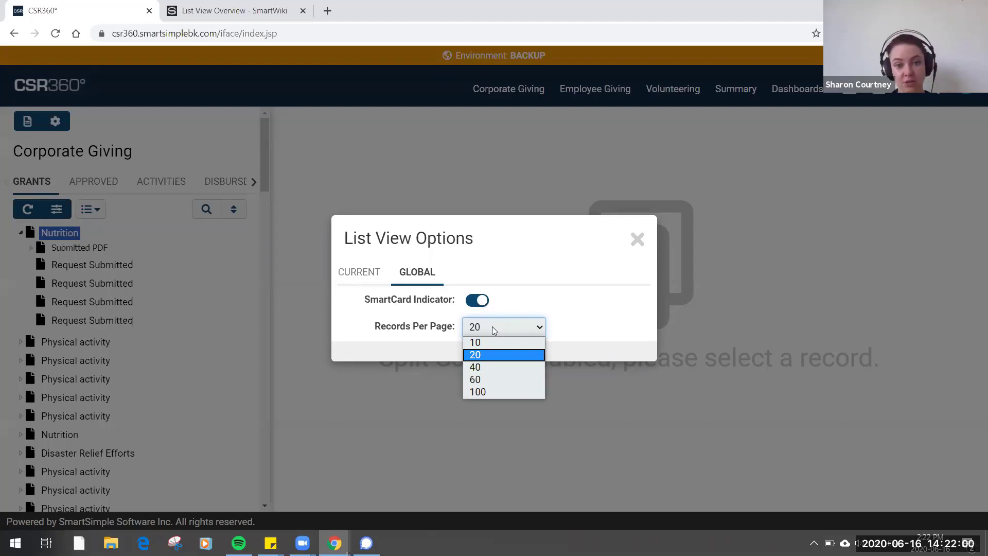
pyautogui.click(606, 266)
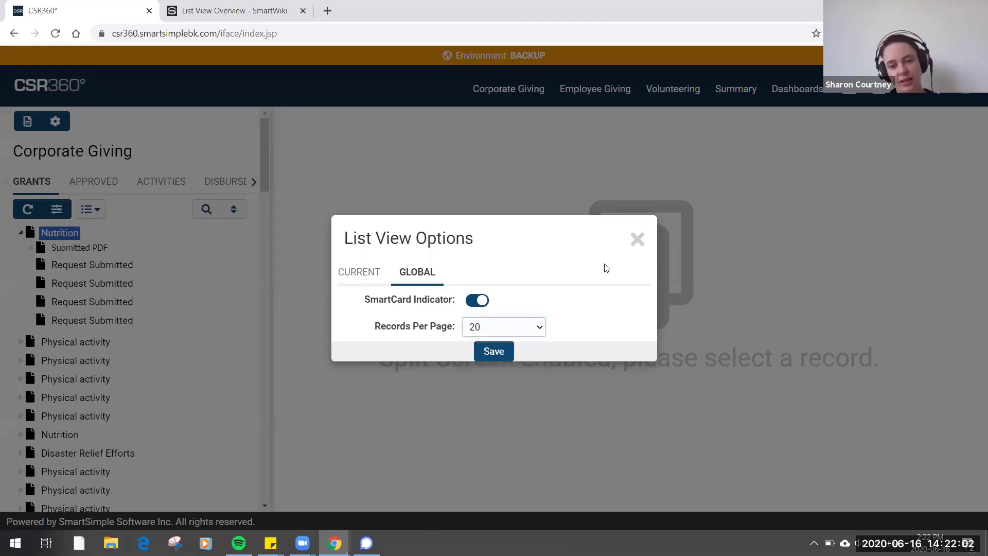
pyautogui.click(495, 350)
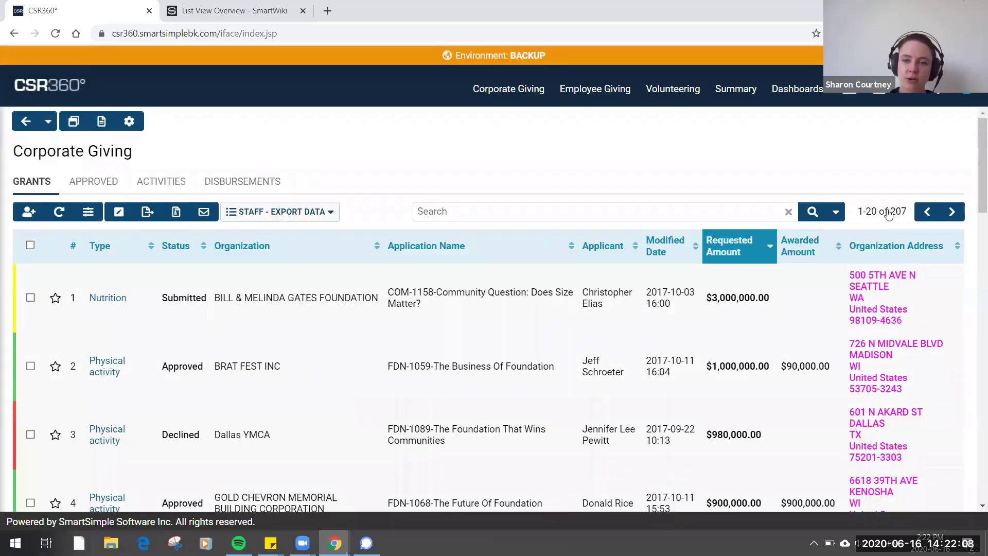
# Check the page-size choices available on the grants list and export the listed grants to a spreadsheet file.
pyautogui.click(888, 213)
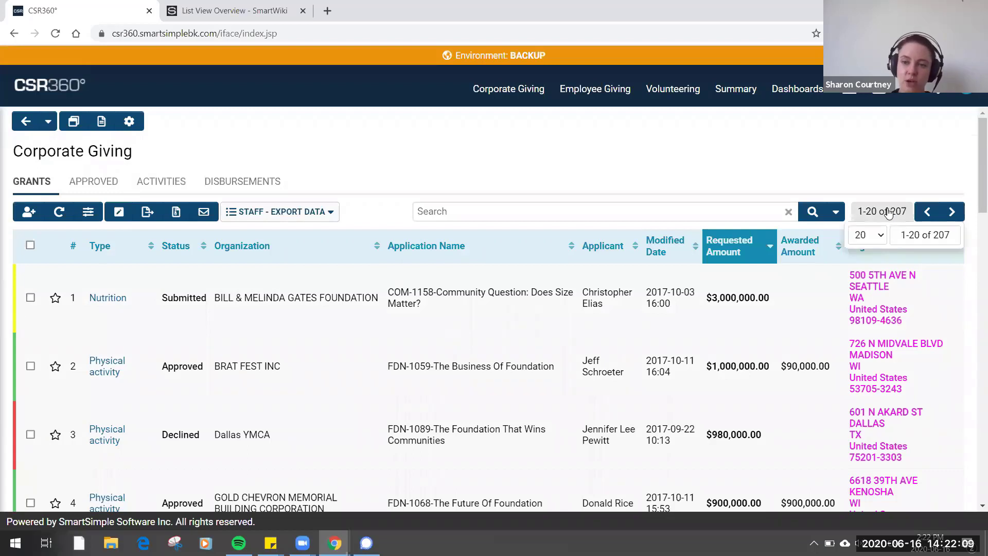
pyautogui.click(871, 237)
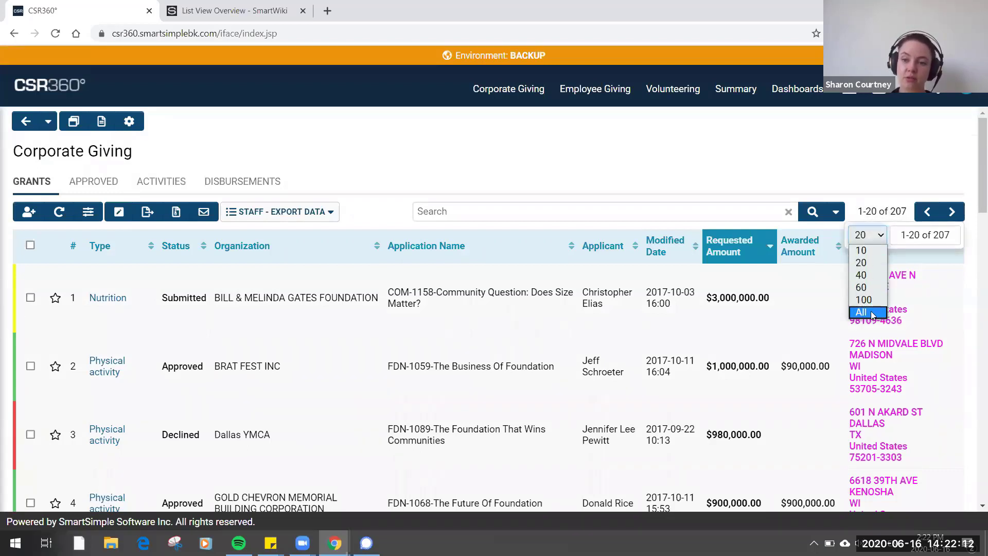
pyautogui.click(652, 190)
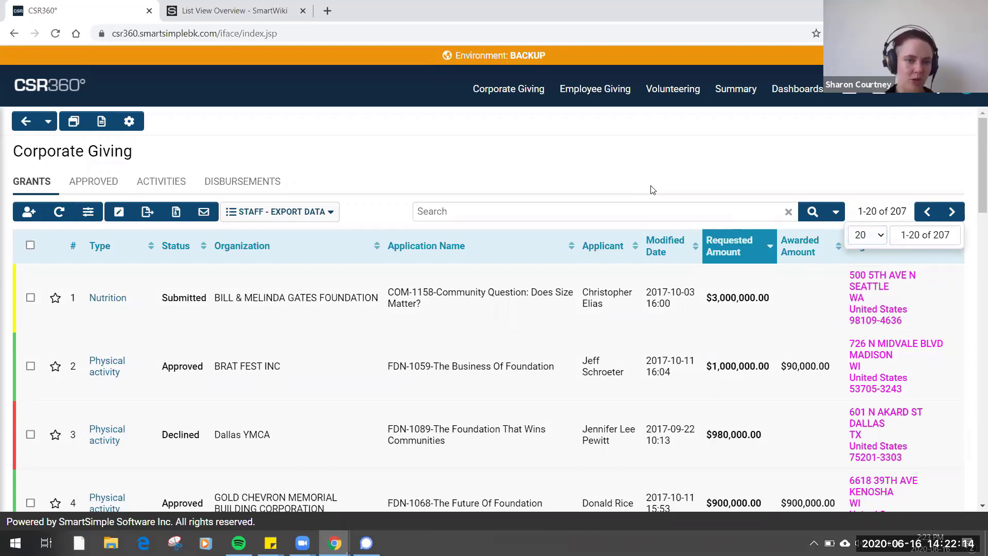
pyautogui.click(147, 214)
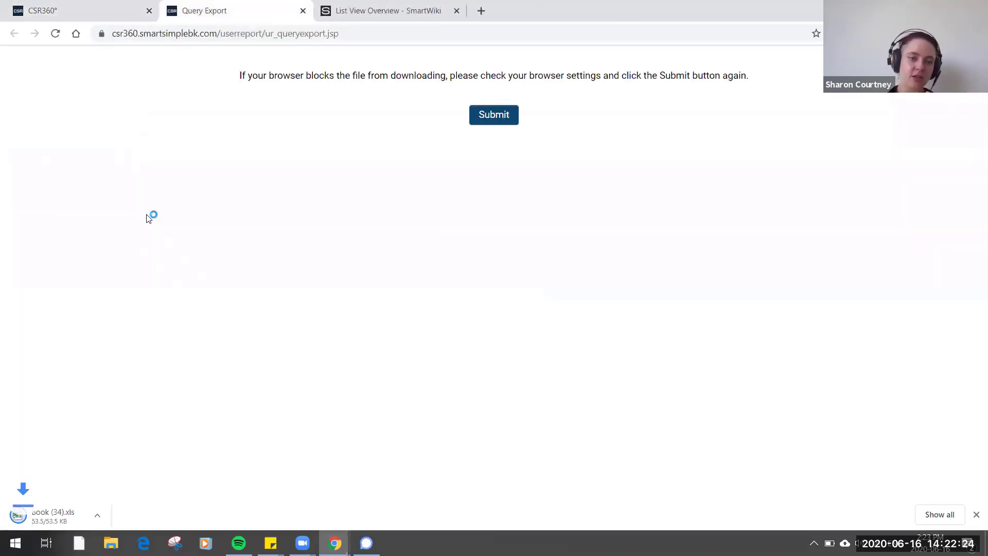
# Open the exported workbook Book (34).xls in Excel, close the Query Export page and enable editing of the workbook.
pyautogui.click(67, 515)
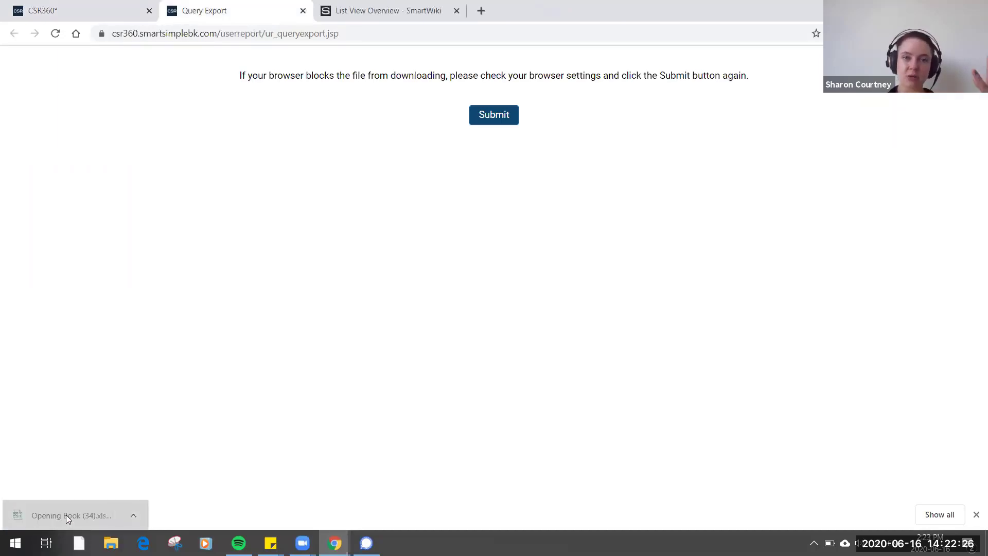
pyautogui.click(302, 11)
pyautogui.click(64, 7)
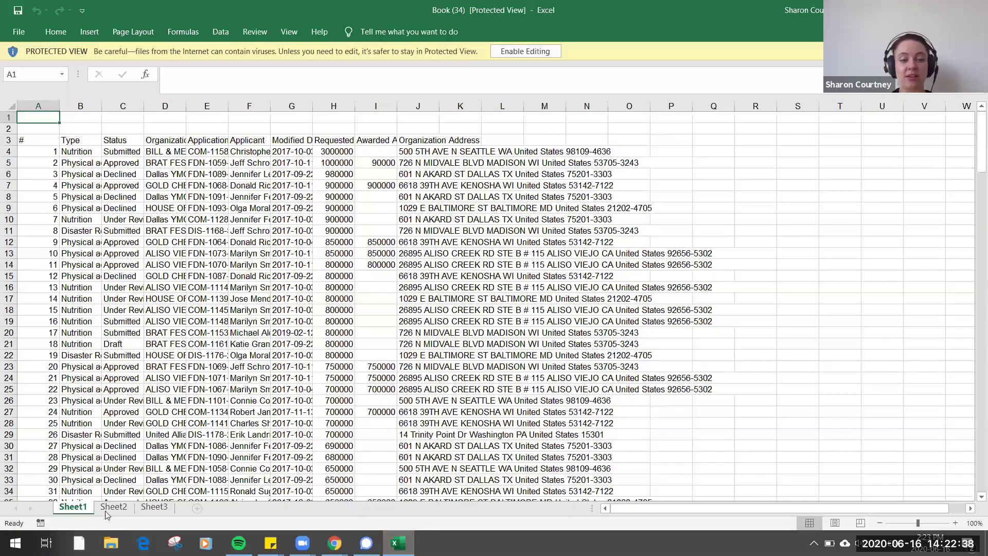
pyautogui.click(541, 51)
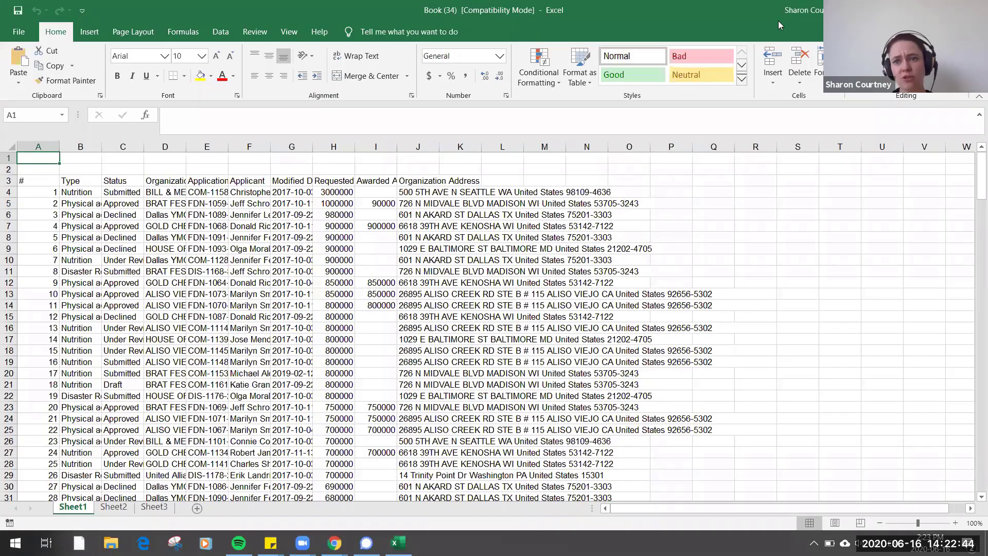
# Return to the grants list in the browser, start a file download for all matching records and review the downloadable fields.
pyautogui.hotkey('alt', 'Tab')
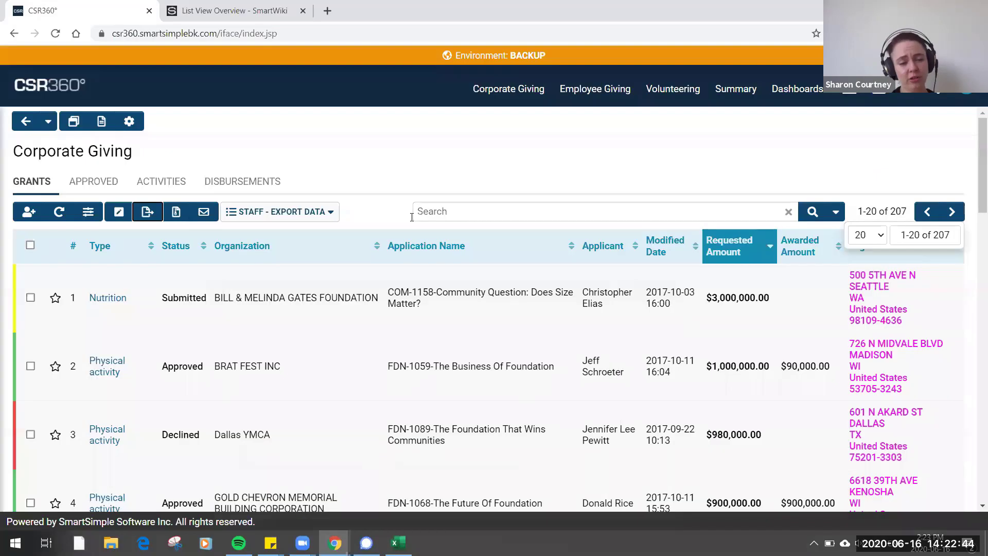
pyautogui.click(178, 216)
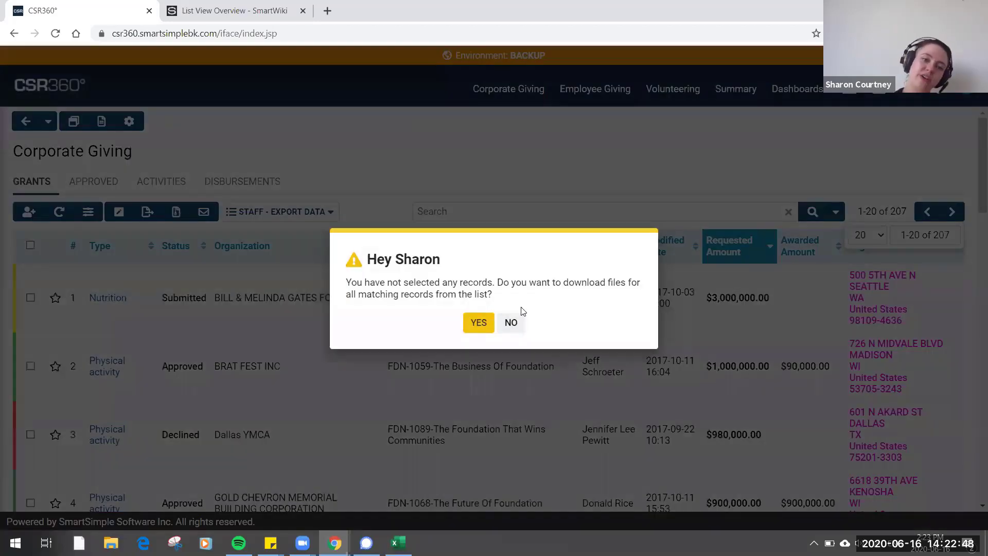
pyautogui.click(470, 328)
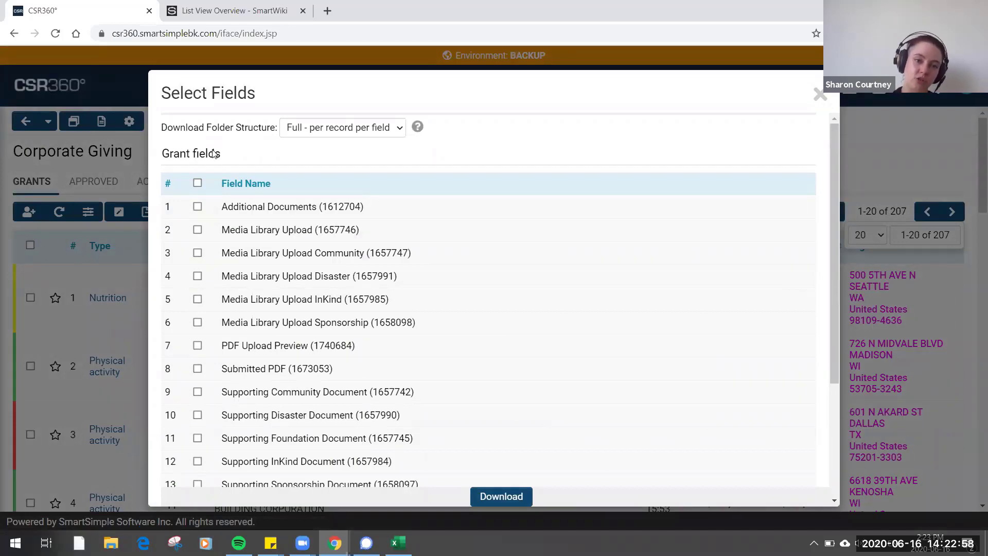
pyautogui.scroll(-5, 366, 200)
pyautogui.scroll(5, 366, 201)
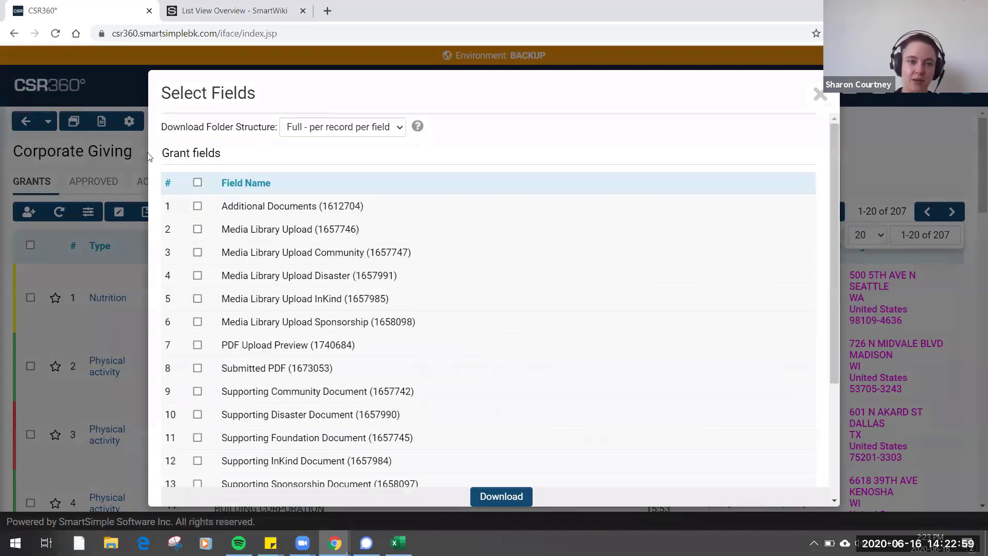
# Include all grant fields and all activity fields in the file download and run it in the background.
pyautogui.click(198, 183)
pyautogui.scroll(-3, 421, 189)
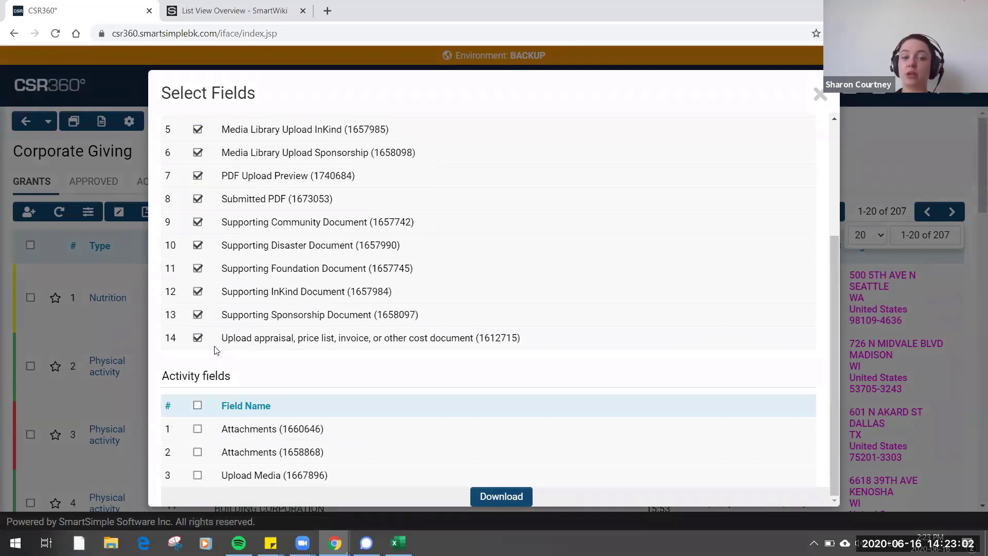
pyautogui.click(197, 406)
pyautogui.scroll(3, 386, 372)
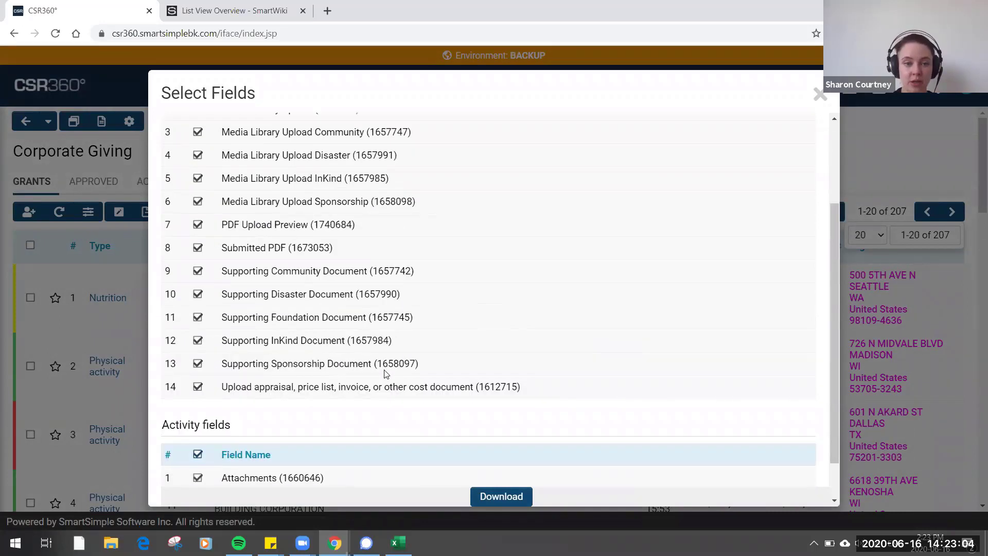
pyautogui.scroll(1, 386, 372)
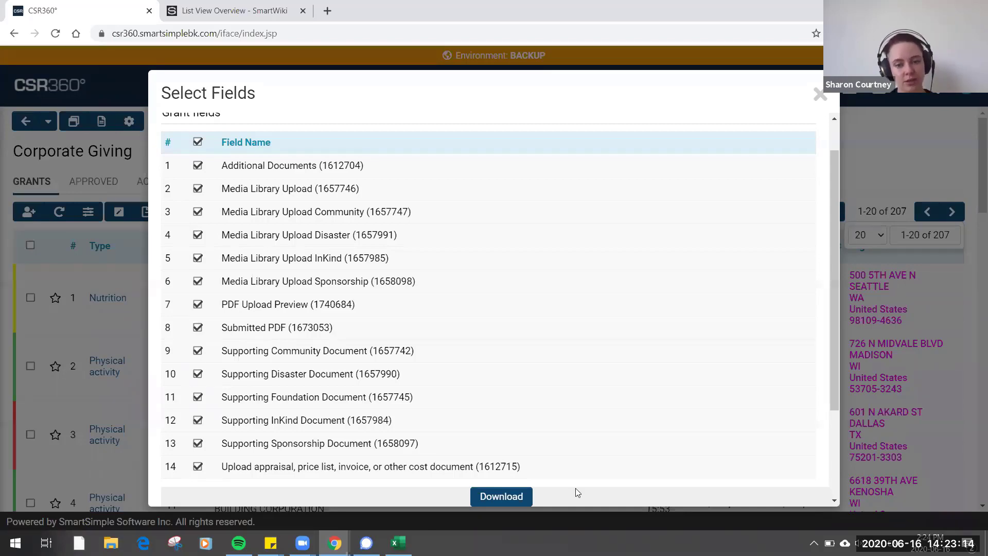
pyautogui.click(503, 498)
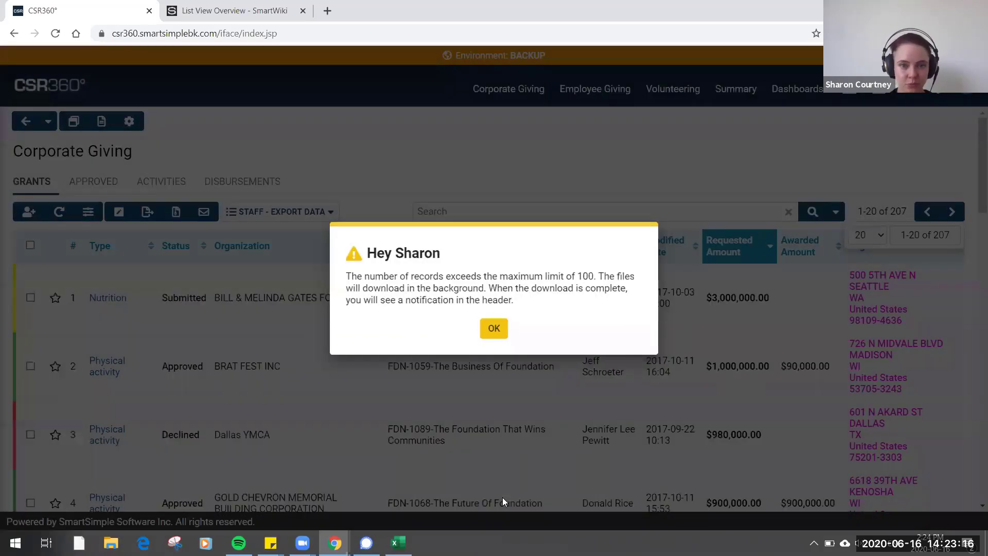
pyautogui.click(494, 329)
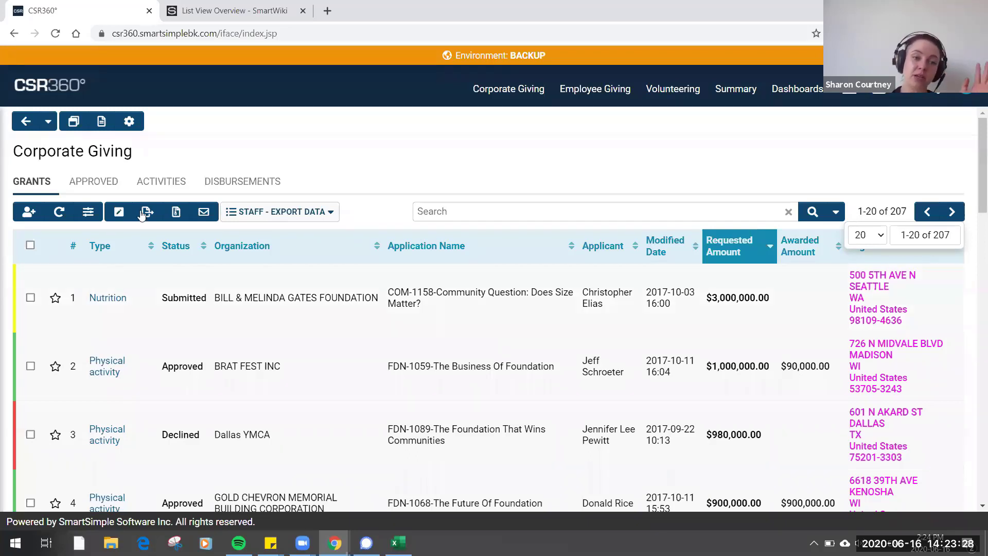
# Examine the Corporate Giving activities list, its list view choices and the activity and grant field groups available in the advanced search.
pyautogui.click(166, 184)
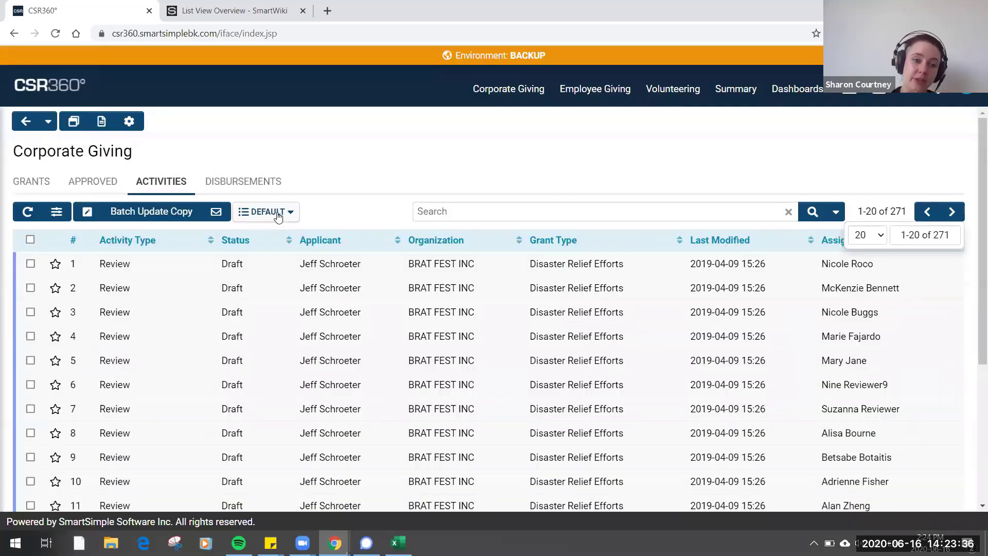
pyautogui.click(278, 217)
pyautogui.click(376, 196)
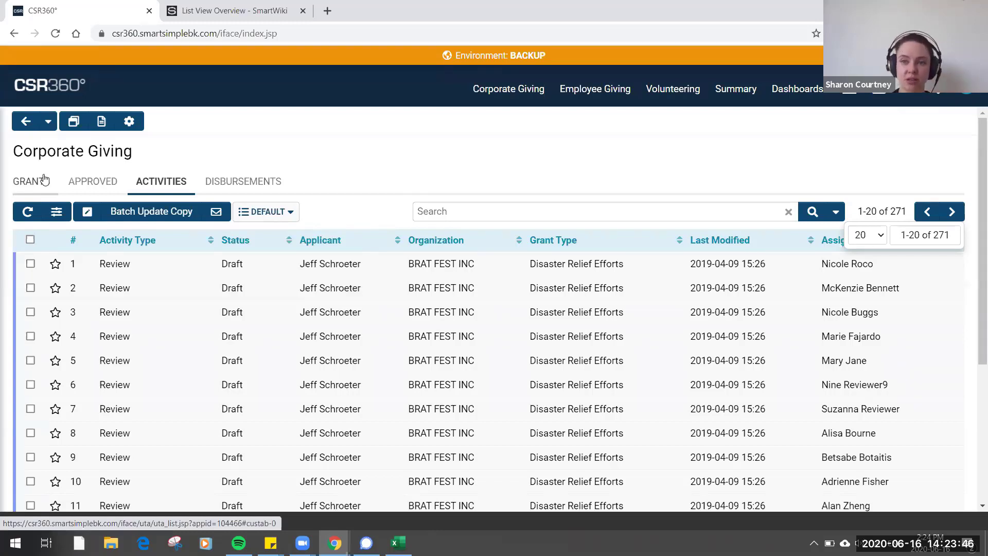
pyautogui.click(838, 213)
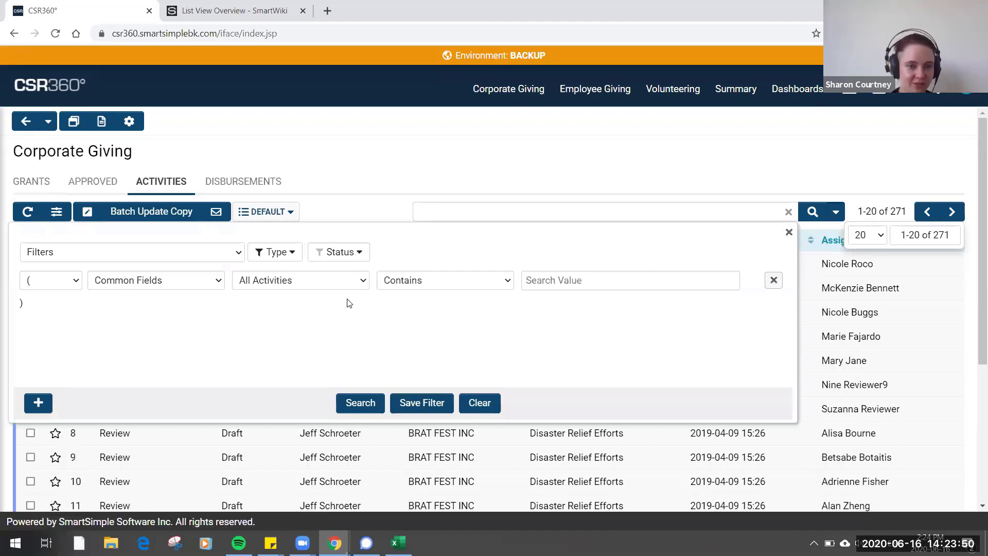
pyautogui.click(147, 284)
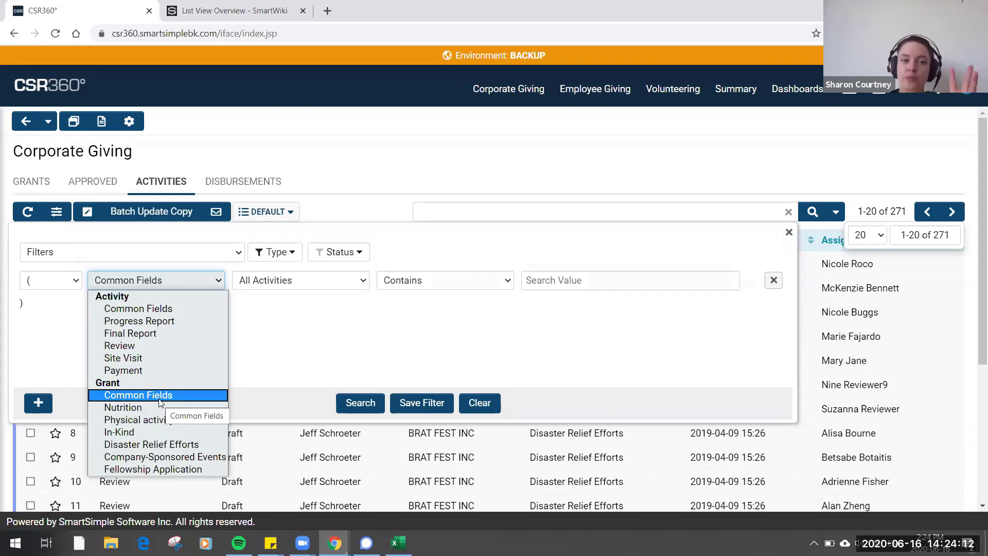
pyautogui.click(502, 155)
pyautogui.click(542, 148)
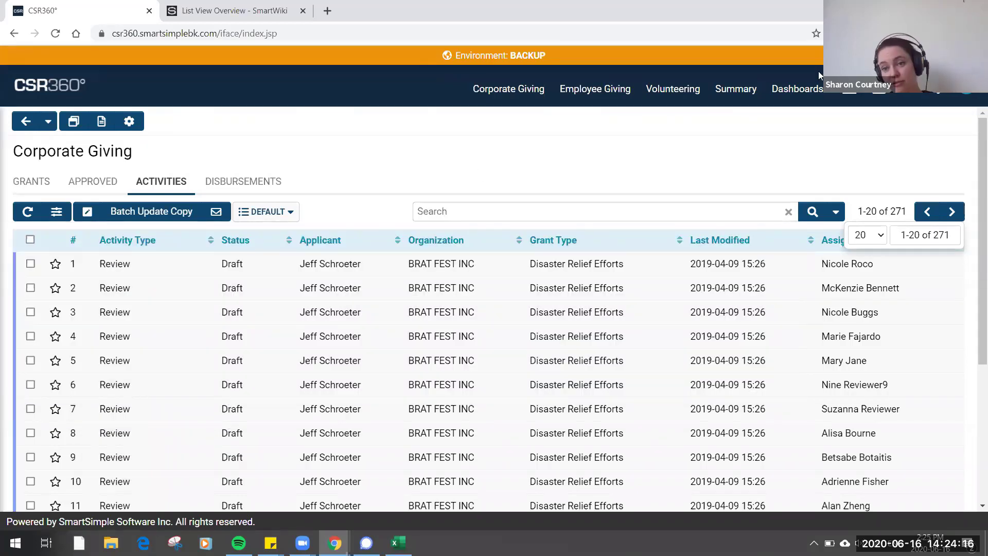
# Go to Reports and create a report named Webinar with the description Demo and the category Demo, and save it.
pyautogui.click(908, 94)
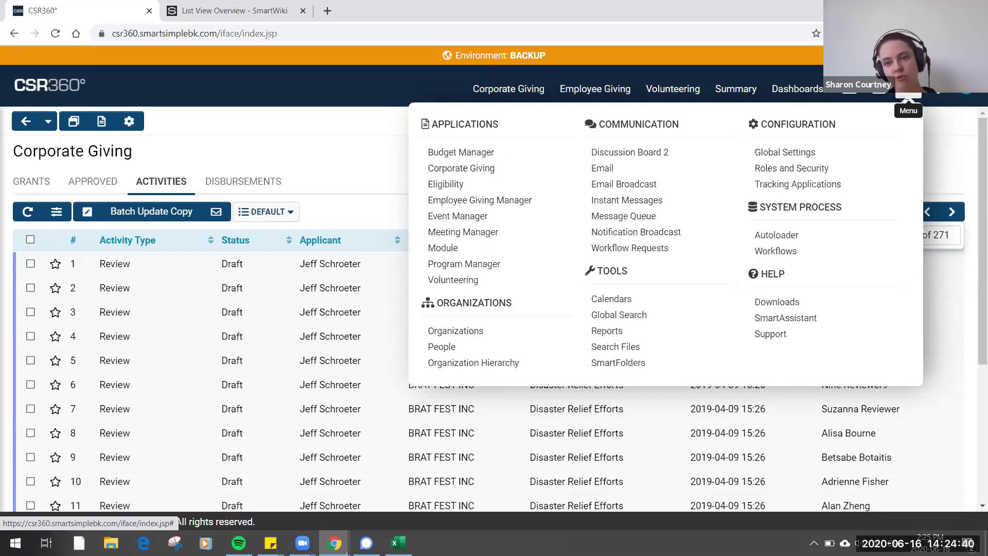
pyautogui.click(666, 330)
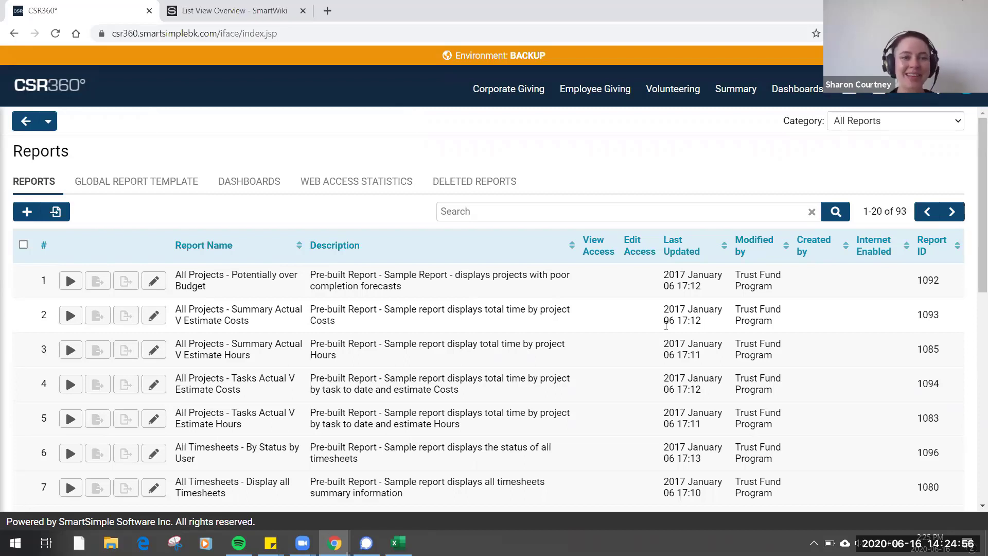
pyautogui.click(27, 212)
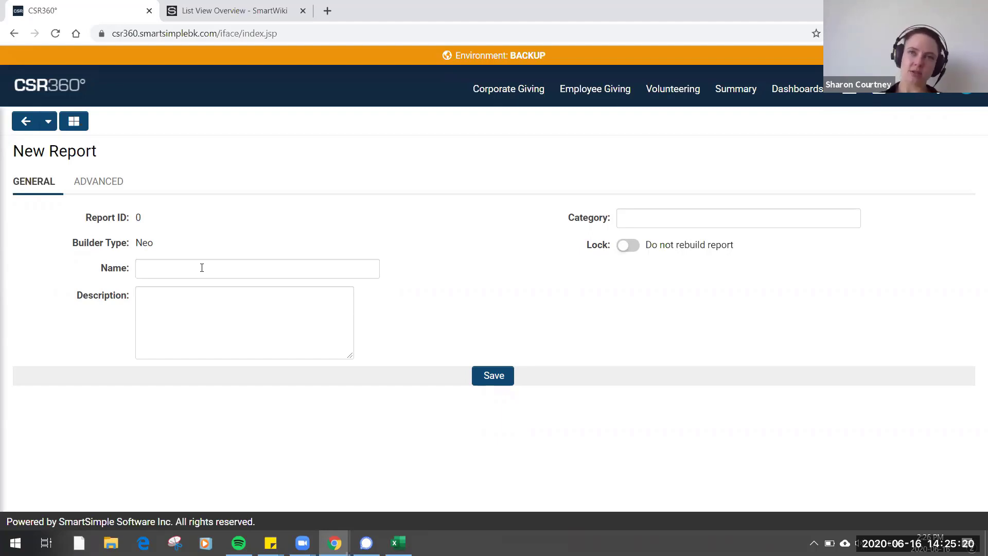
pyautogui.click(202, 268)
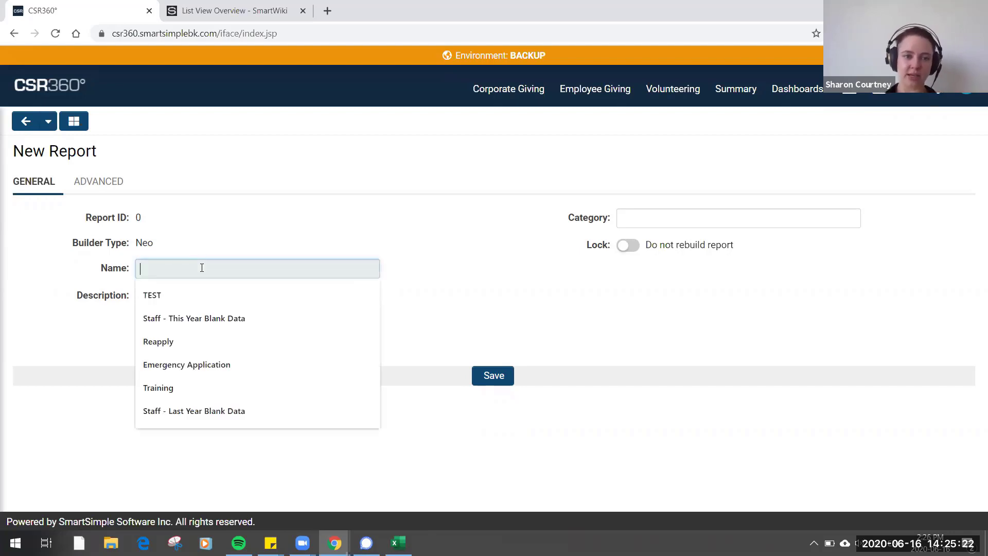
pyautogui.write('Webinar')
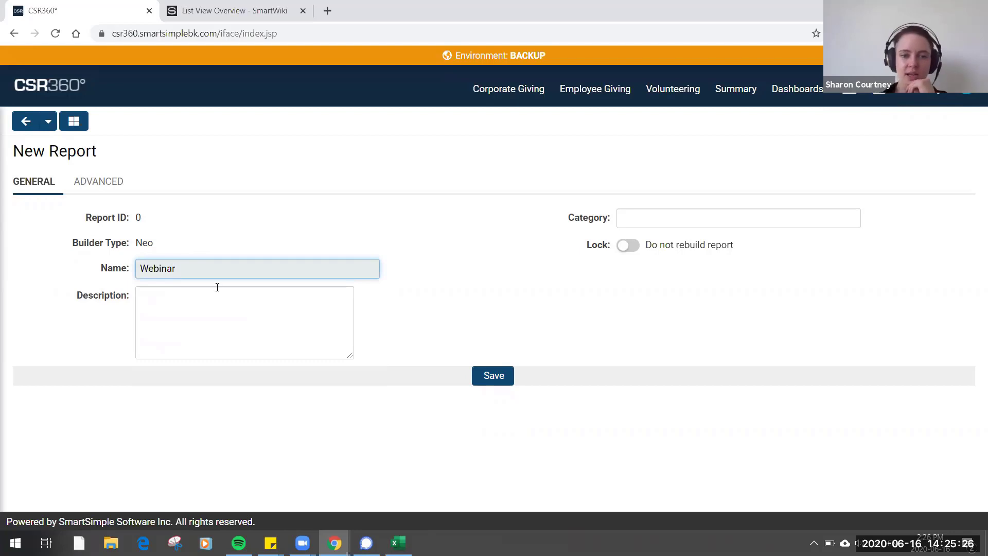
pyautogui.click(217, 287)
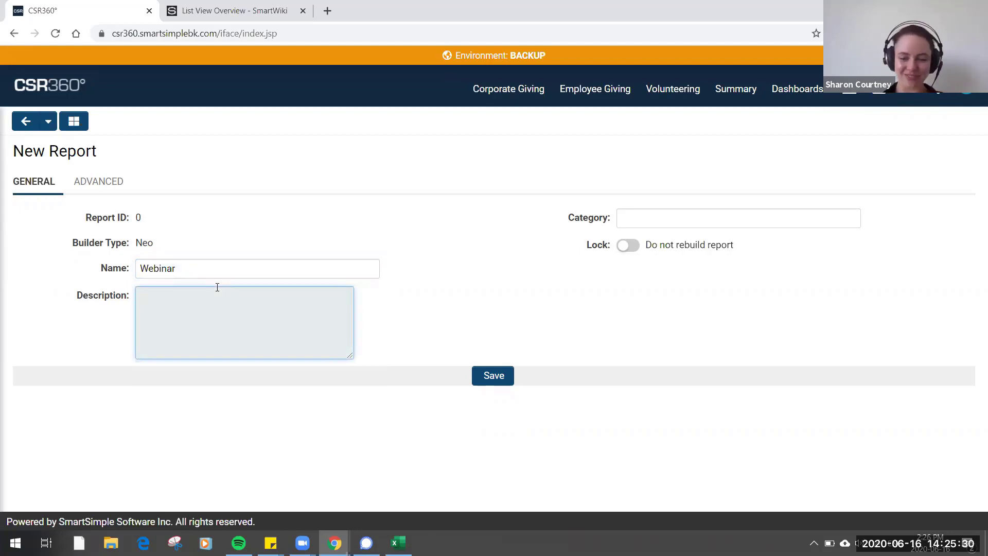
pyautogui.write('Demo')
pyautogui.press('Tab')
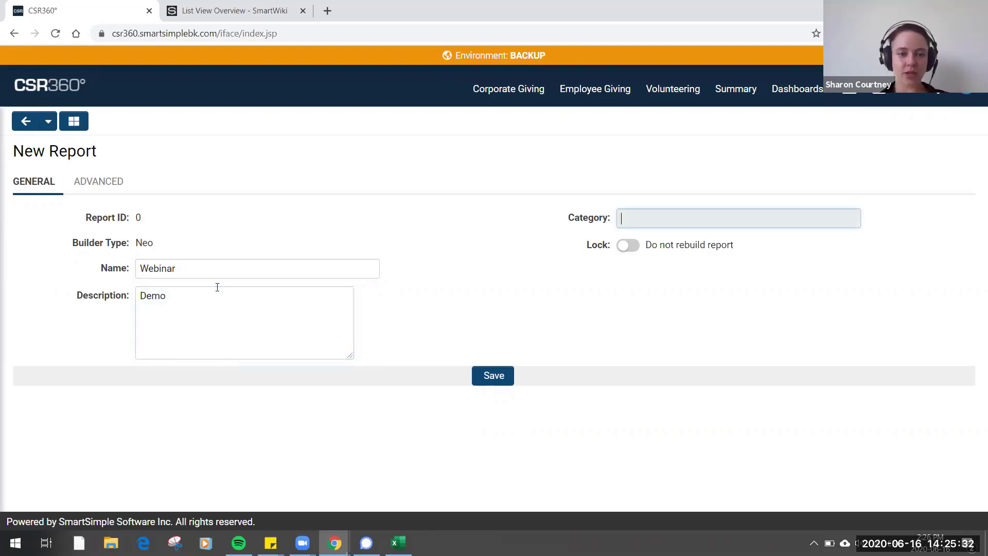
pyautogui.write('Demo')
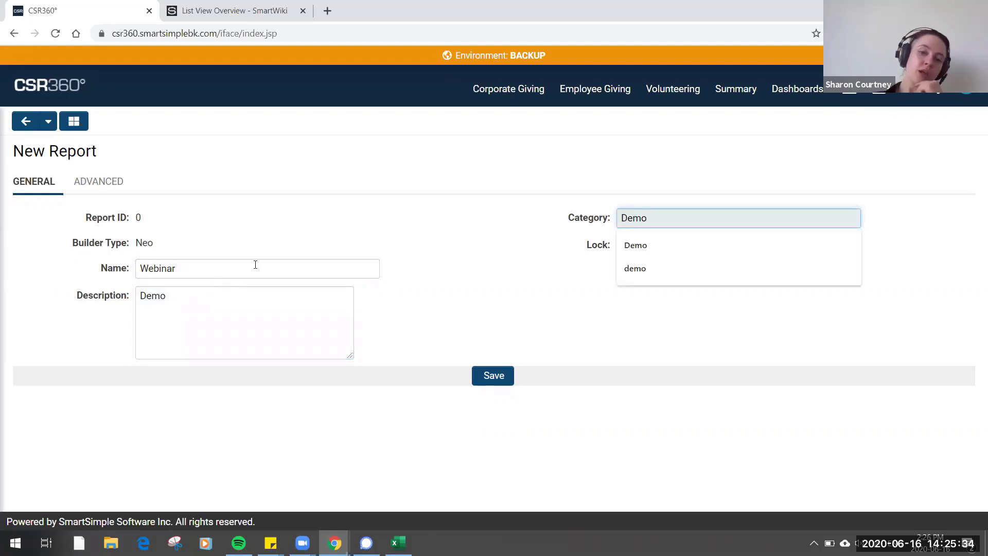
pyautogui.press('Tab')
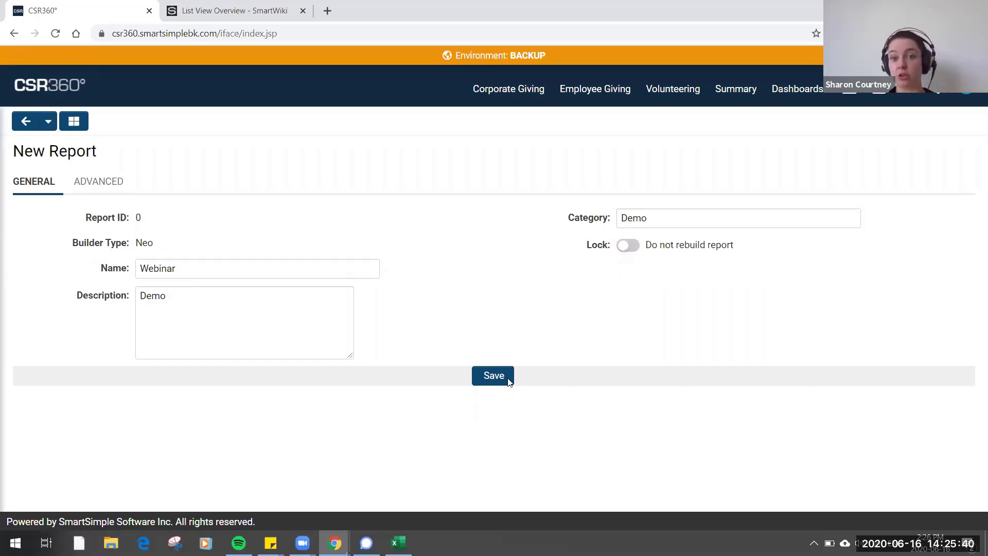
pyautogui.click(483, 374)
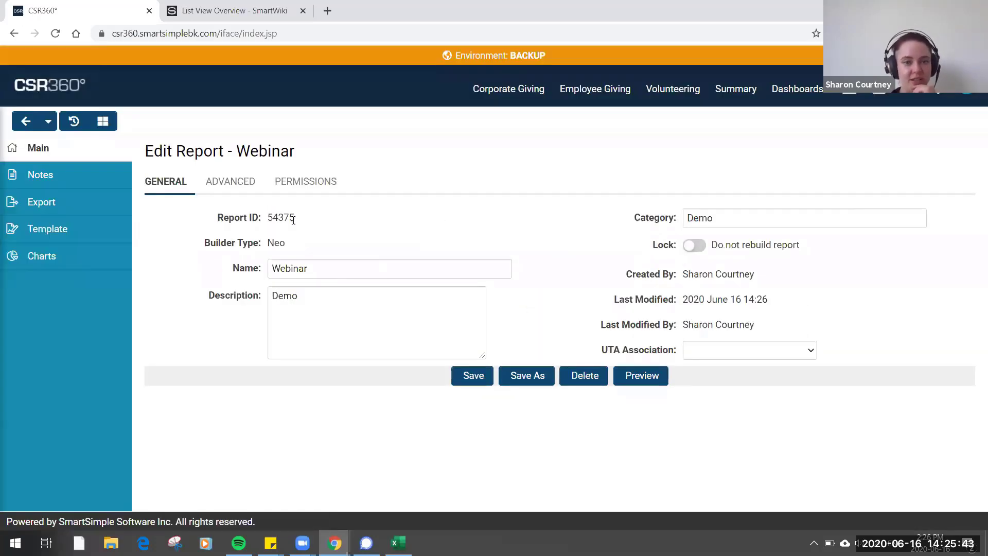
# Check the Webinar report's ID and the applications offered for its UTA Association.
pyautogui.doubleClick(294, 219)
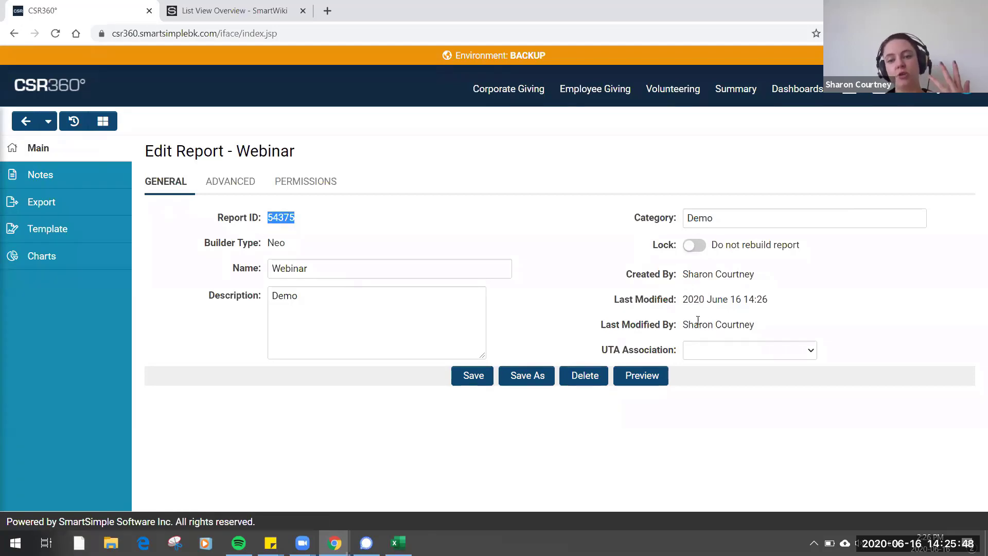
pyautogui.click(719, 350)
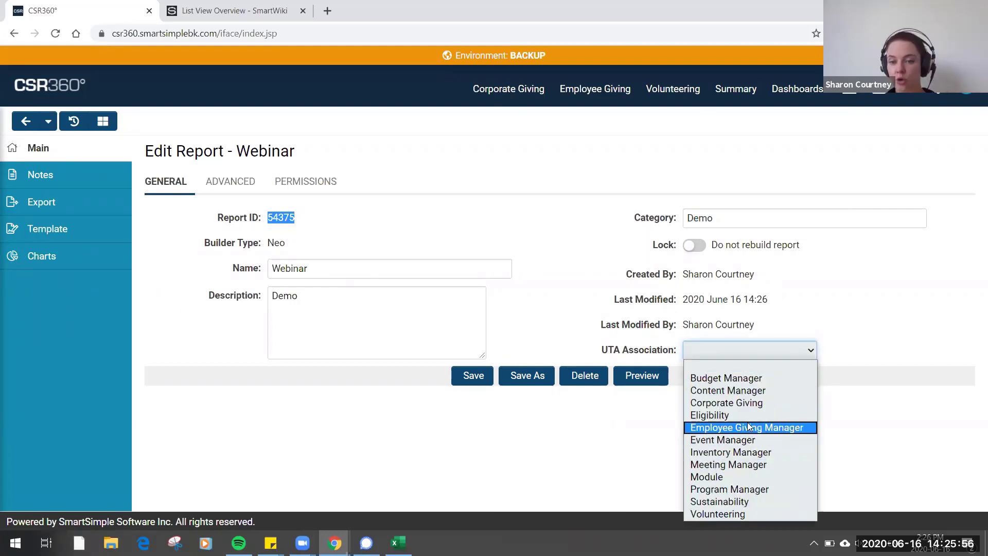
pyautogui.click(846, 349)
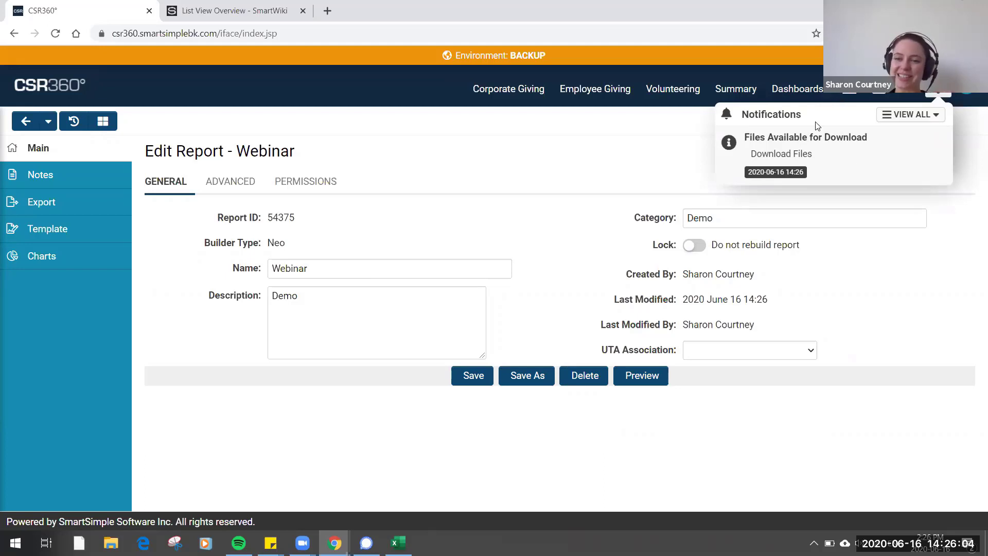
# Open the Webinar report in the report builder and add the Corporate Giving Grants as the primary dataset.
pyautogui.click(109, 130)
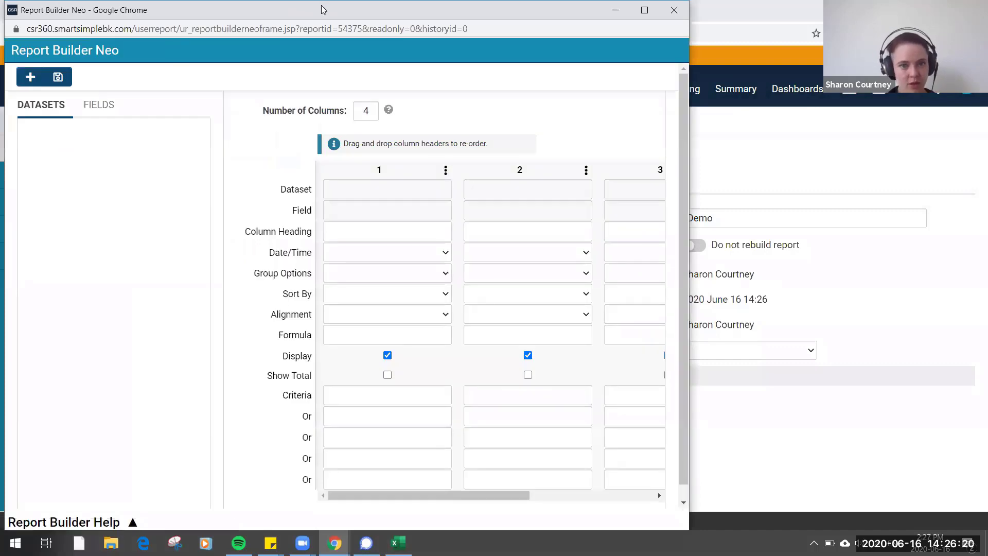
pyautogui.doubleClick(321, 6)
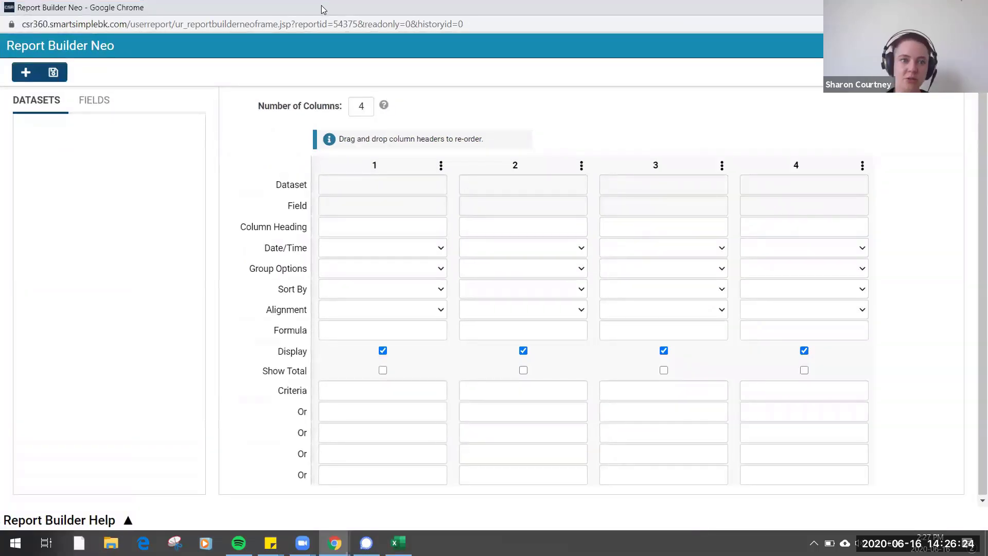
pyautogui.click(25, 67)
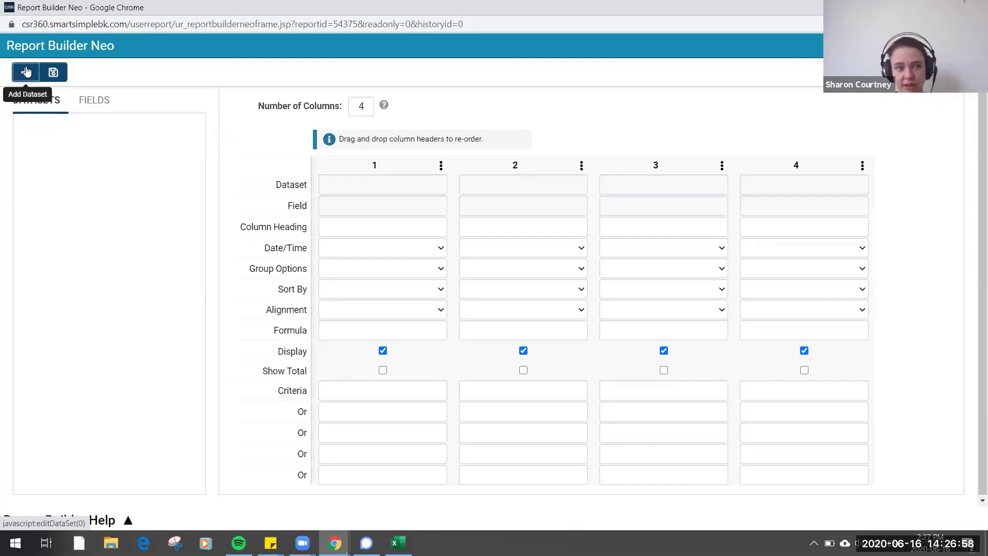
pyautogui.click(25, 72)
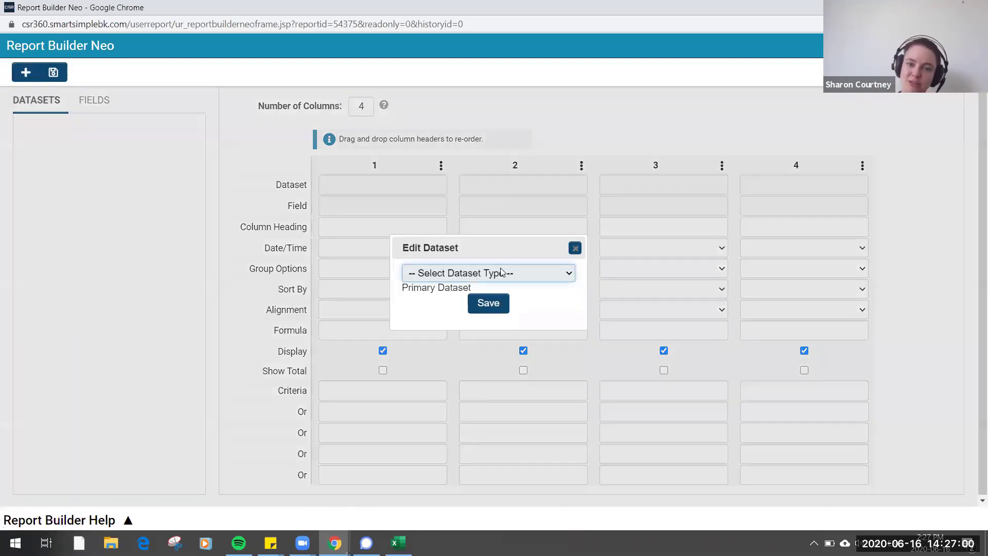
pyautogui.click(502, 271)
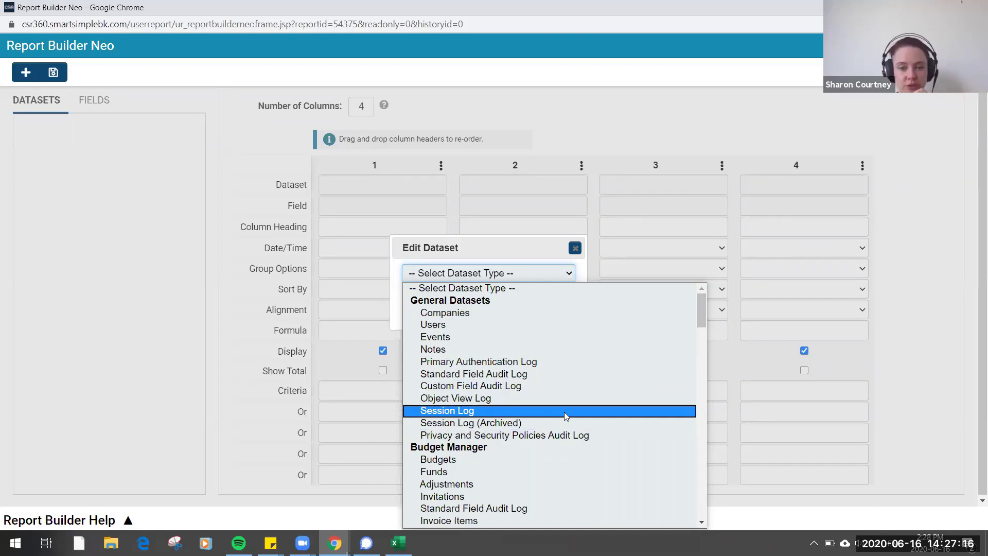
pyautogui.scroll(-10, 564, 412)
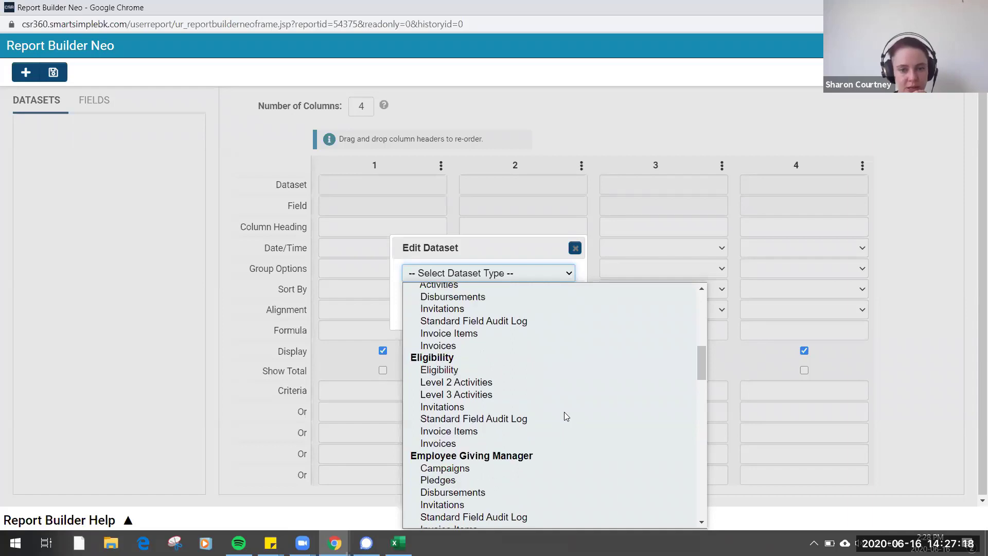
pyautogui.scroll(2, 564, 412)
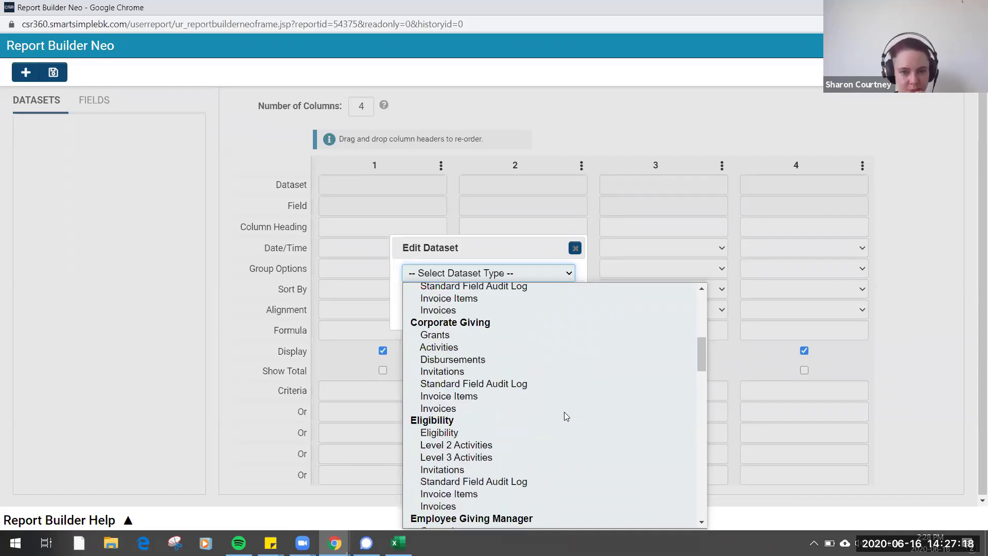
pyautogui.click(452, 336)
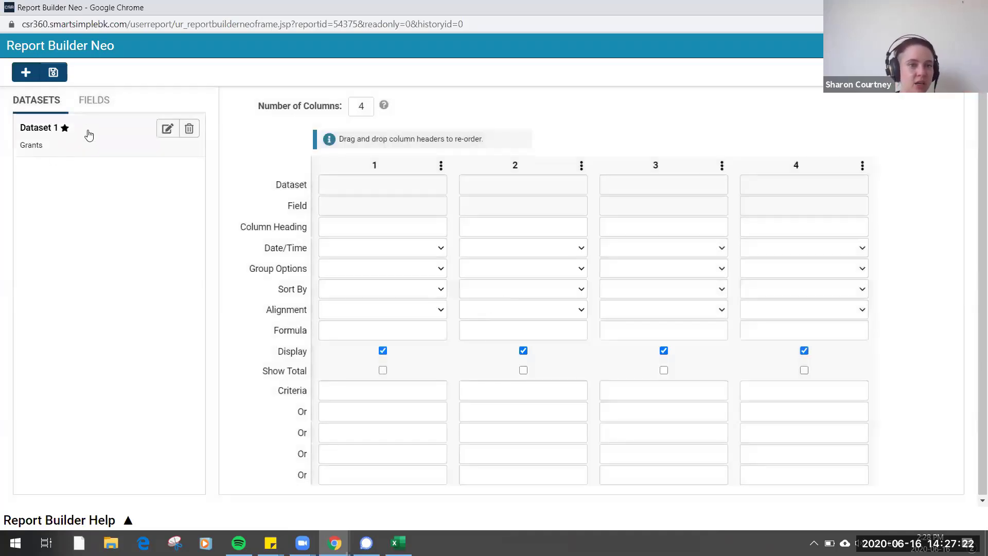
# Try to add a Corporate Giving Activities dataset linked to Dataset 1: Grants through Base Link.
pyautogui.click(25, 72)
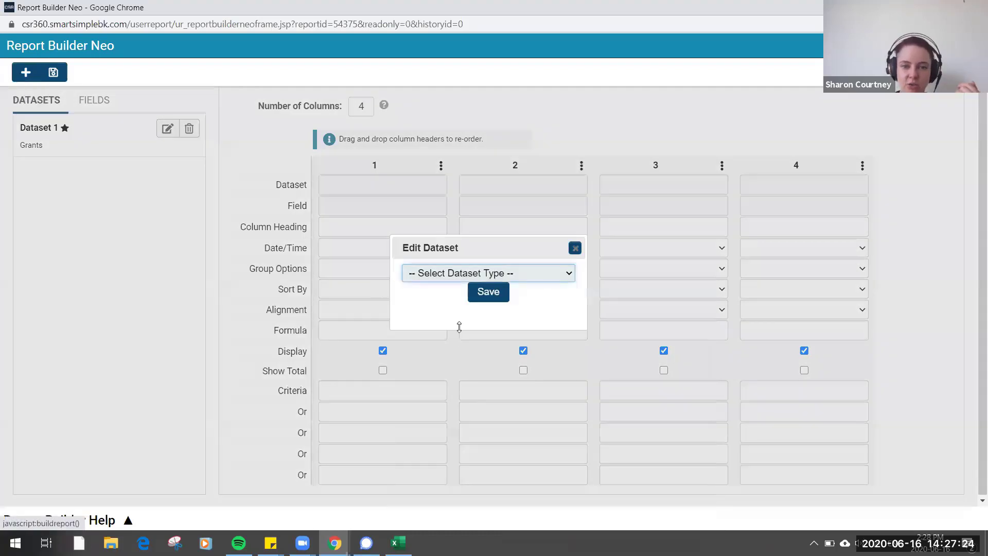
pyautogui.click(455, 277)
pyautogui.scroll(-6, 505, 398)
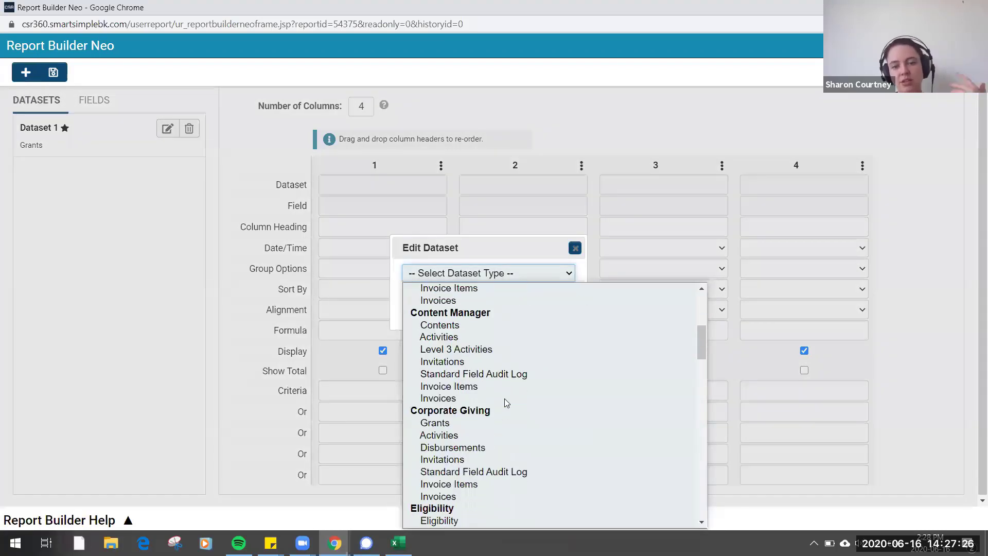
pyautogui.scroll(-3, 504, 398)
pyautogui.scroll(1, 505, 399)
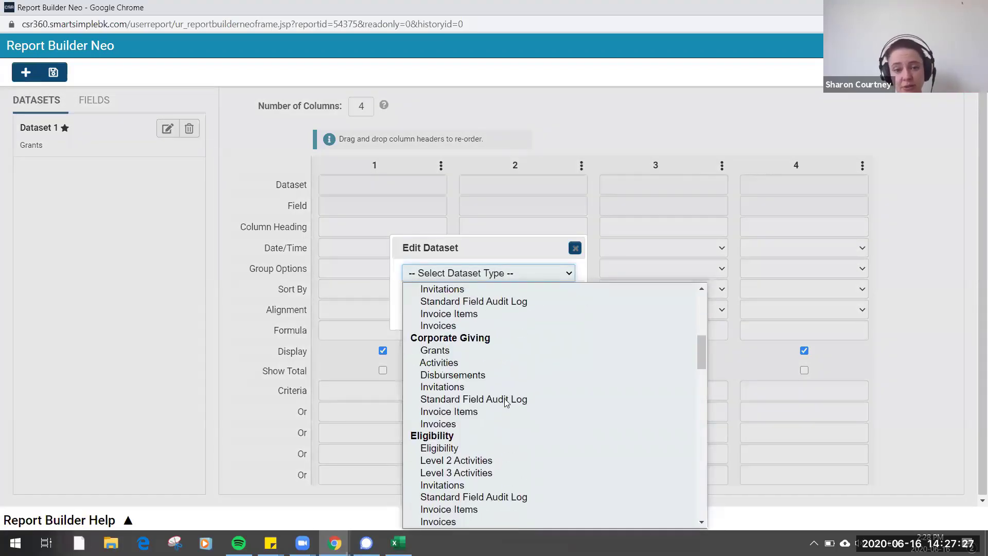
pyautogui.click(456, 364)
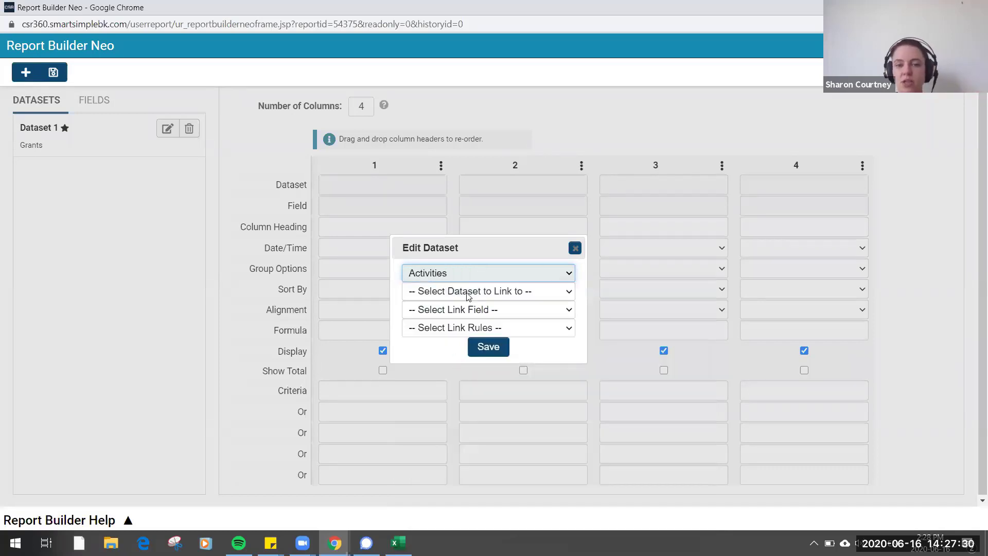
pyautogui.click(468, 292)
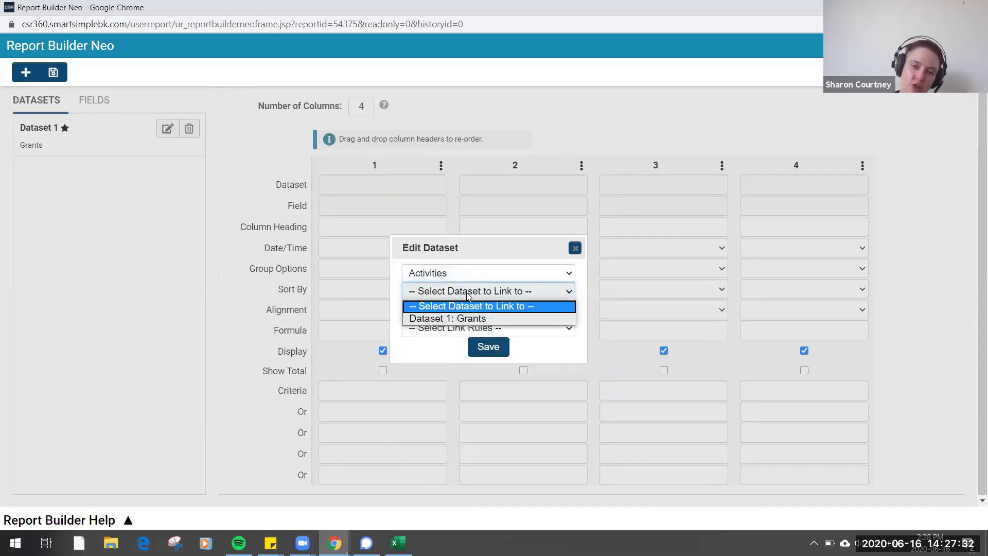
pyautogui.click(479, 320)
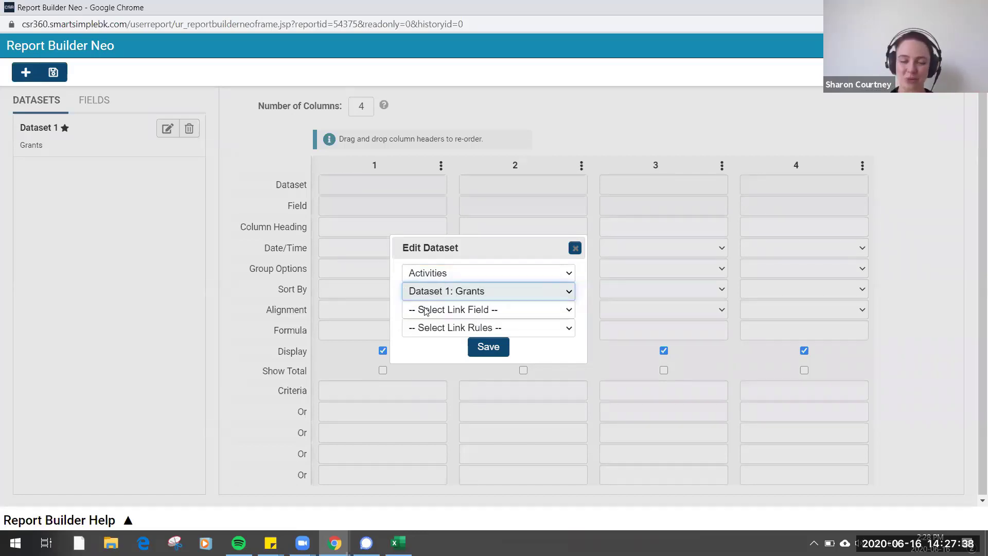
pyautogui.click(425, 310)
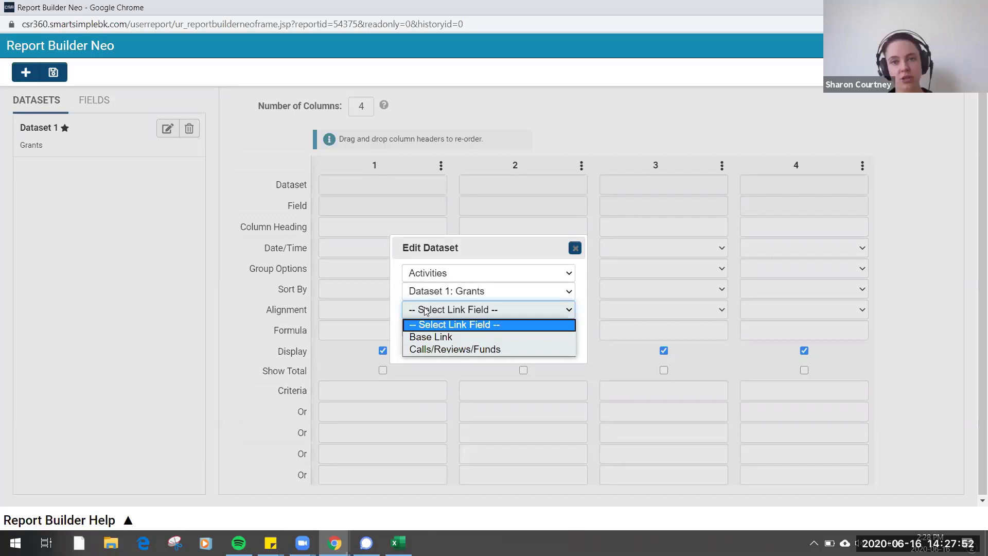
pyautogui.click(422, 338)
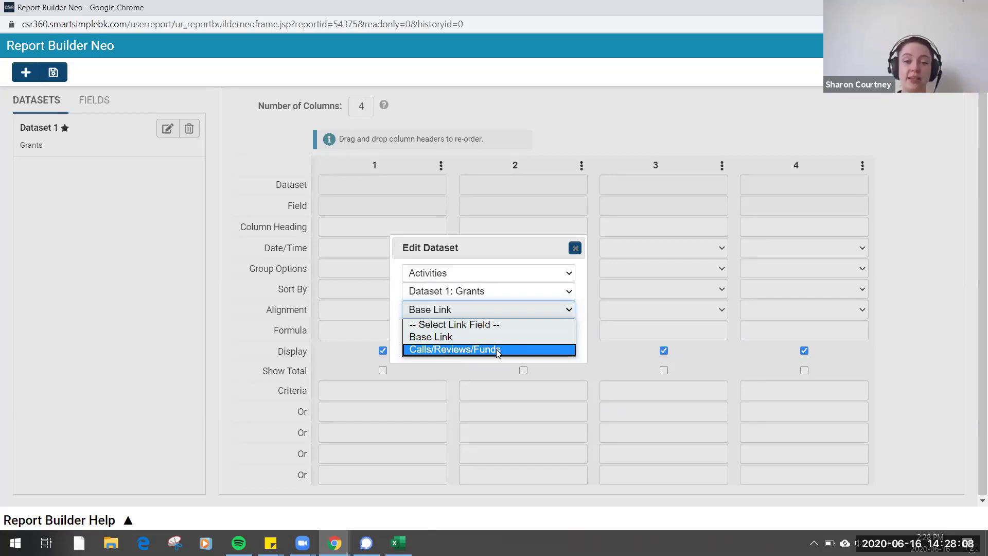
pyautogui.click(451, 337)
pyautogui.click(450, 329)
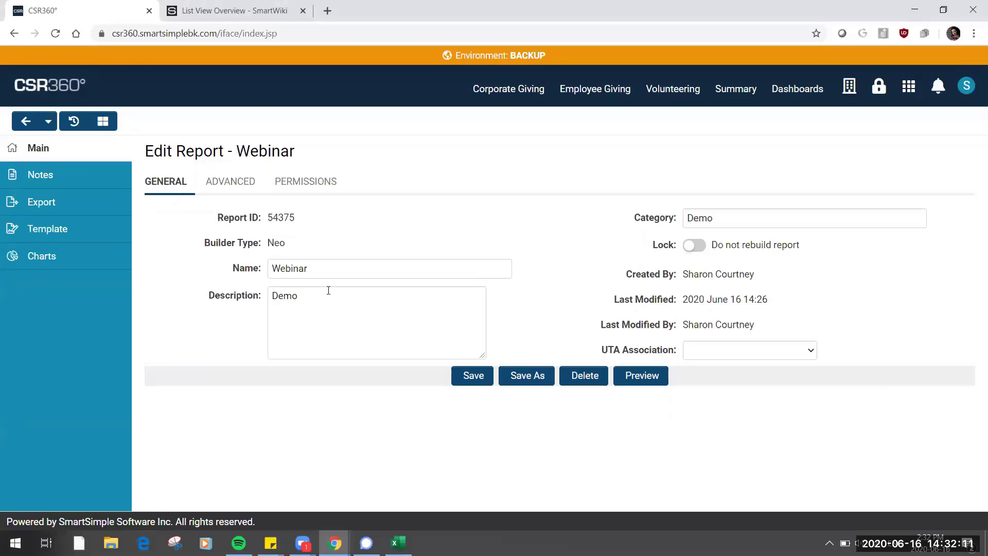
# Reopen the Webinar report in the report builder and save Corporate Giving Grants as its primary dataset.
pyautogui.click(101, 121)
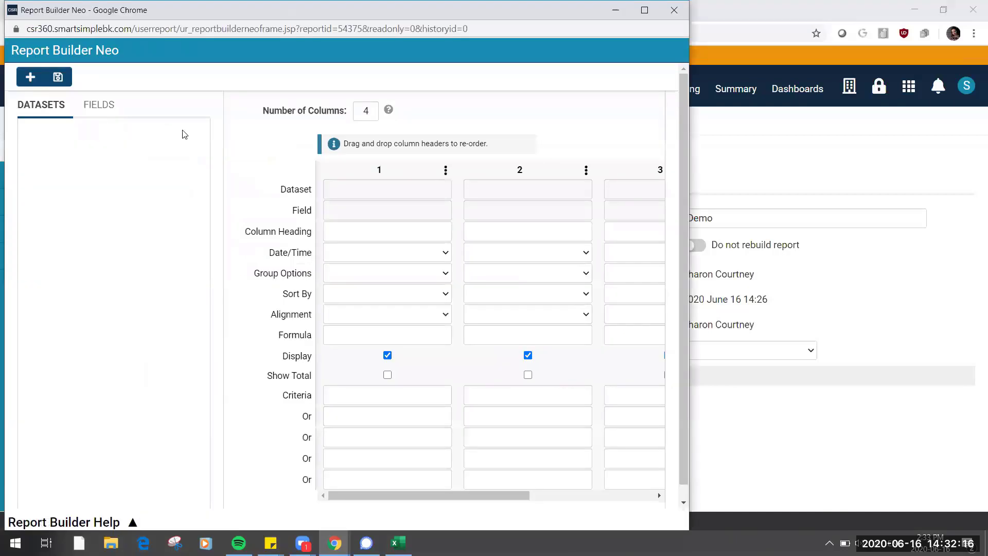
pyautogui.click(30, 77)
pyautogui.click(383, 276)
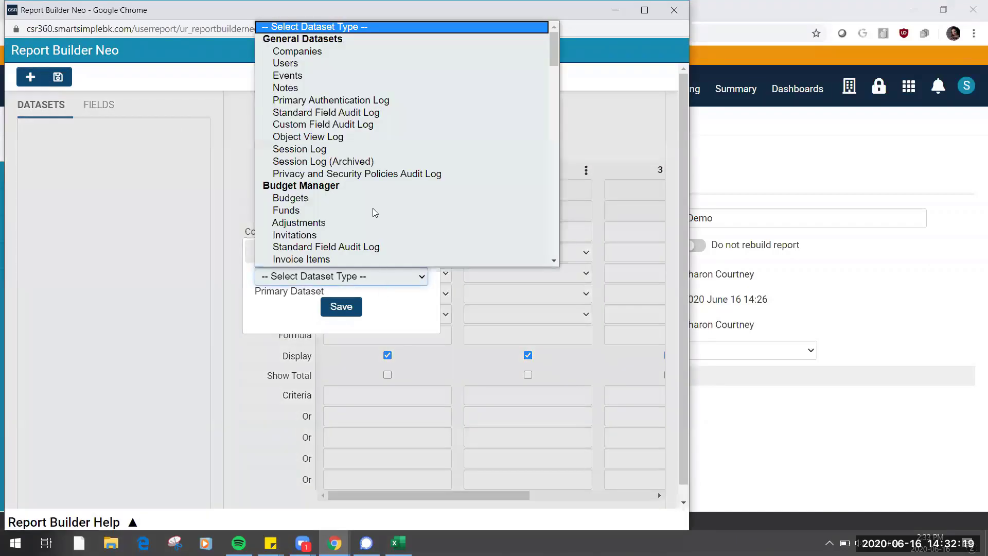
pyautogui.scroll(-5, 370, 190)
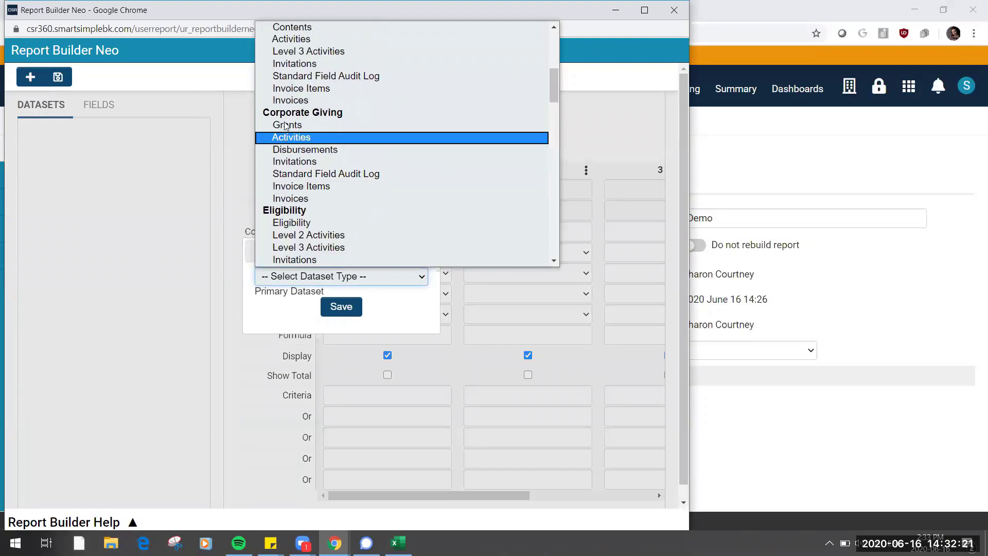
pyautogui.click(355, 130)
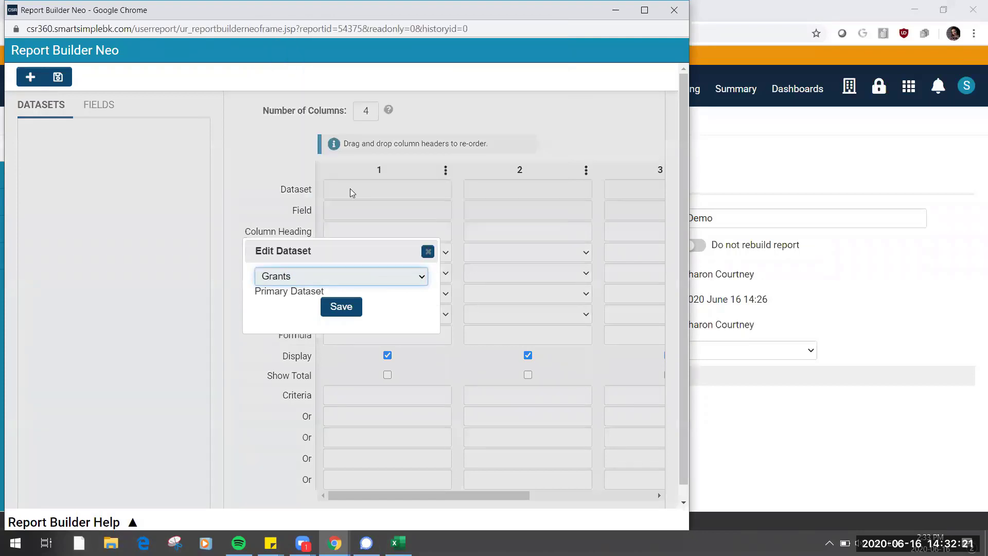
pyautogui.click(342, 308)
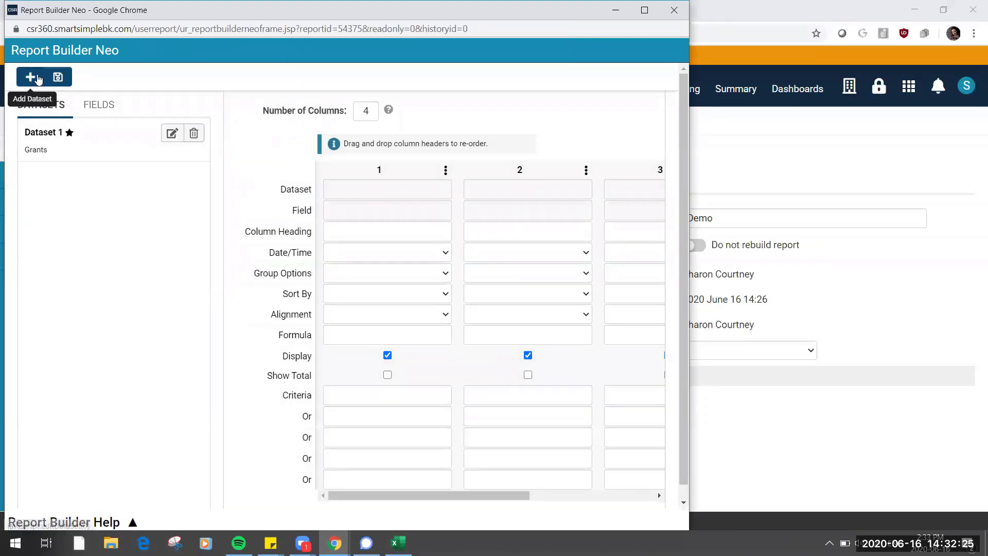
# Add the Corporate Giving Activities dataset, linked to Dataset 1: Grants through Base Link with Show Data with Matching Links Only.
pyautogui.click(30, 77)
pyautogui.click(309, 276)
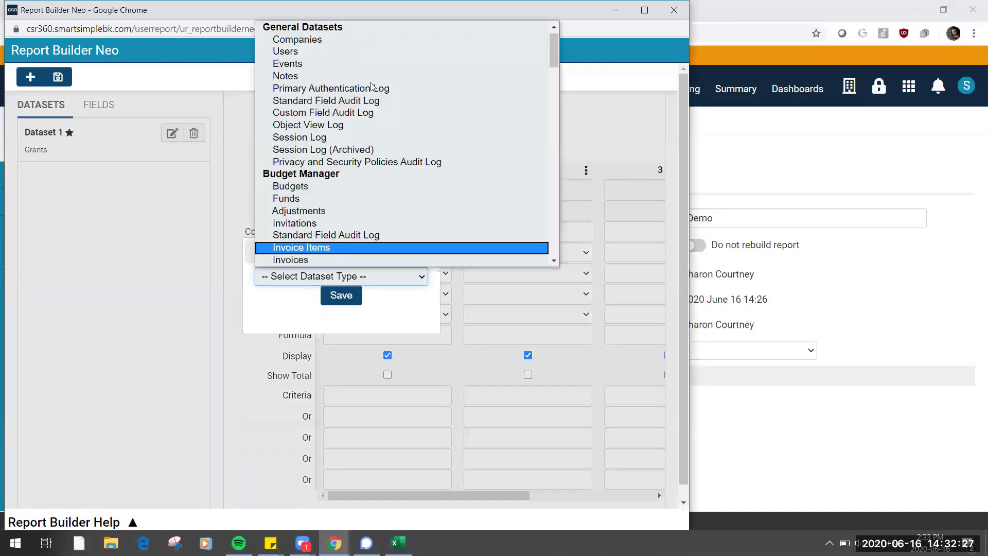
pyautogui.scroll(-5, 369, 90)
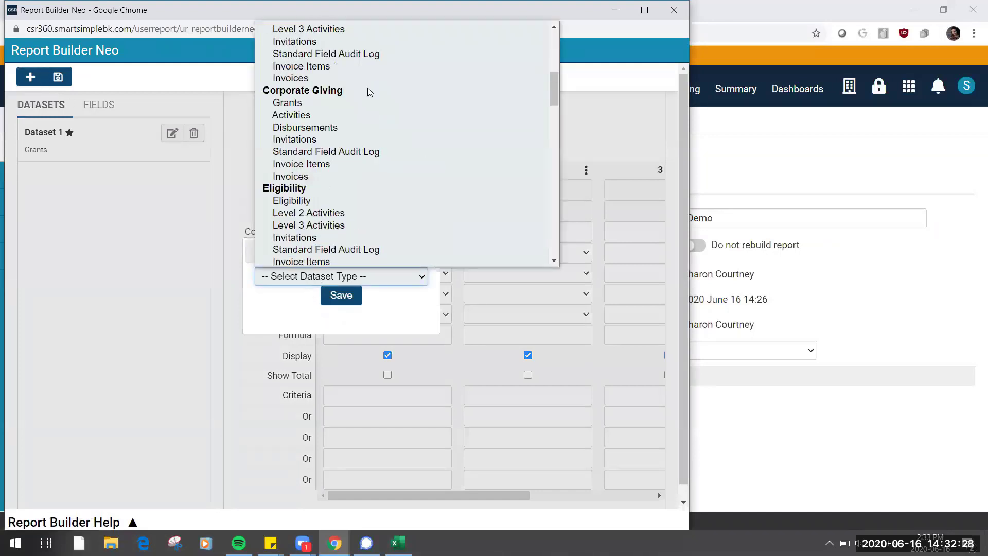
pyautogui.click(297, 114)
pyautogui.click(312, 295)
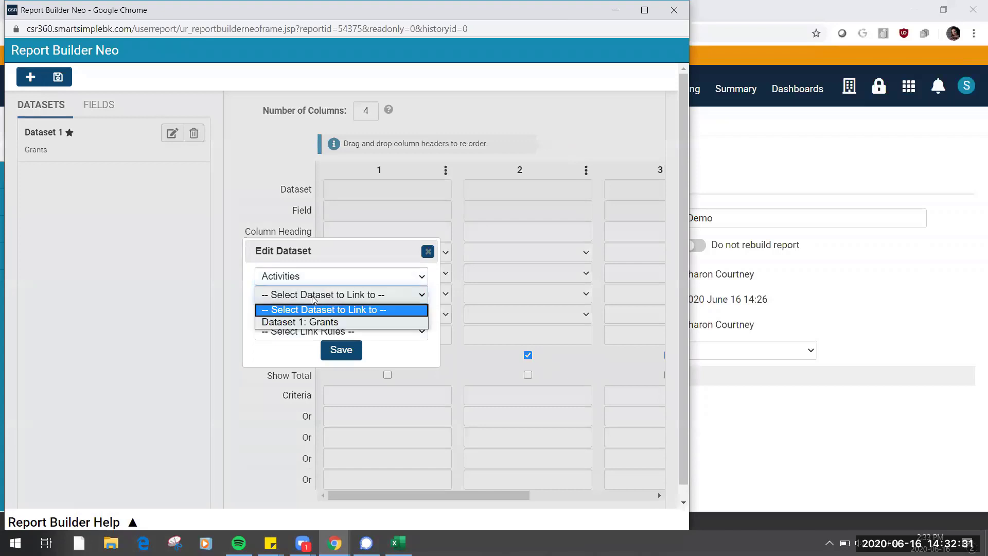
pyautogui.click(323, 322)
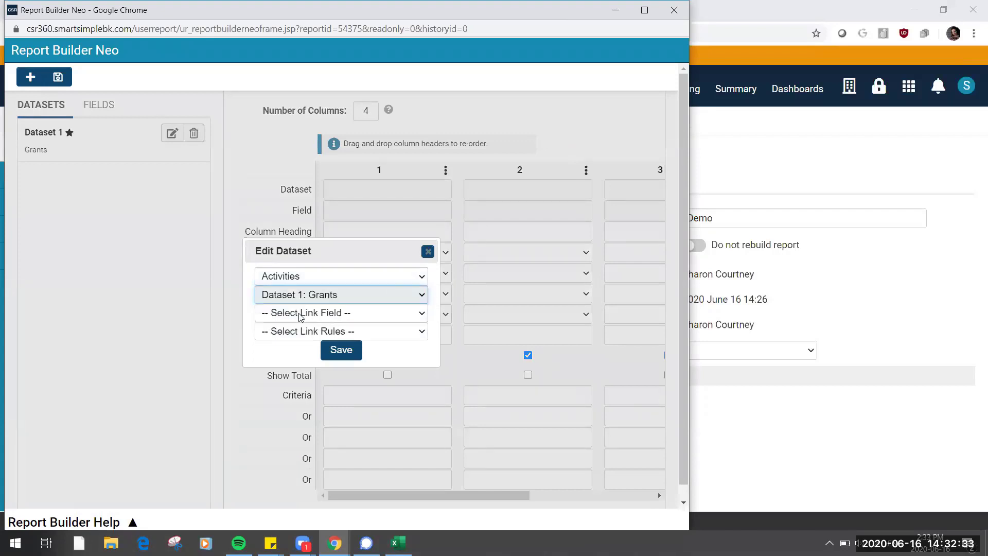
pyautogui.click(300, 314)
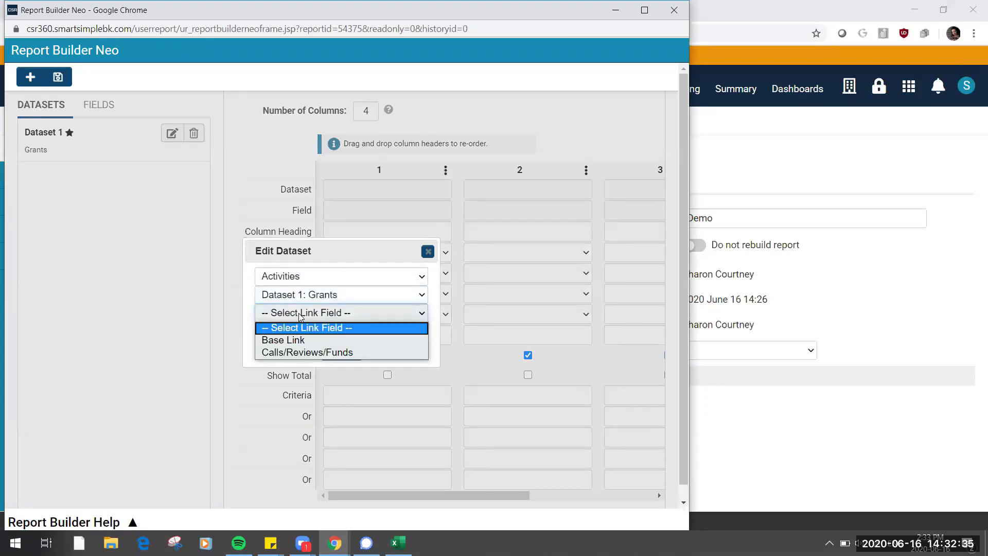
pyautogui.click(316, 341)
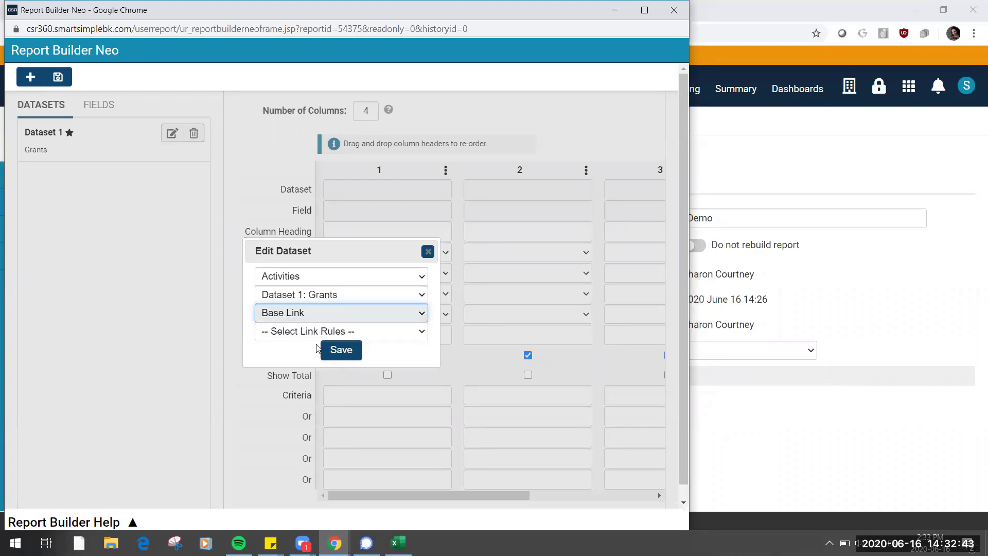
pyautogui.click(313, 332)
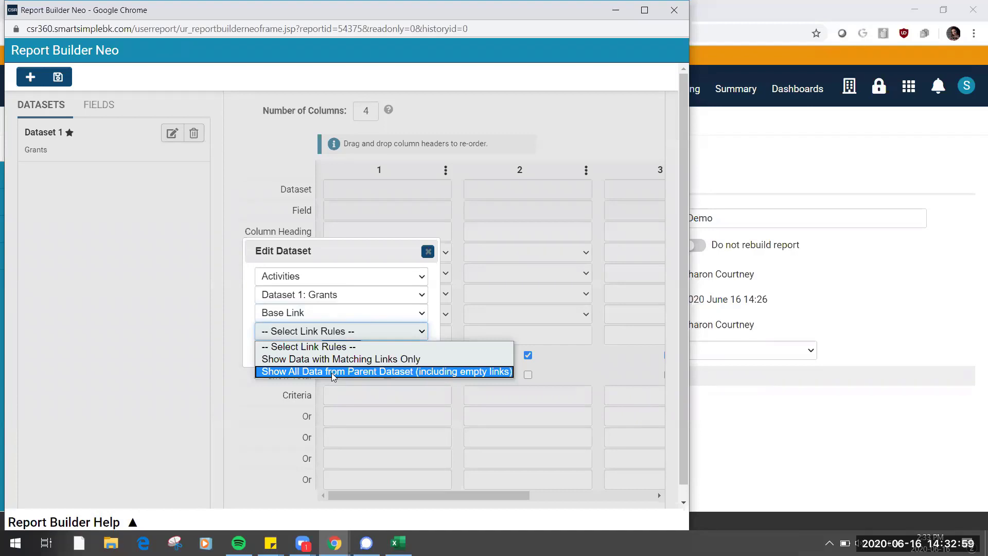
pyautogui.click(334, 359)
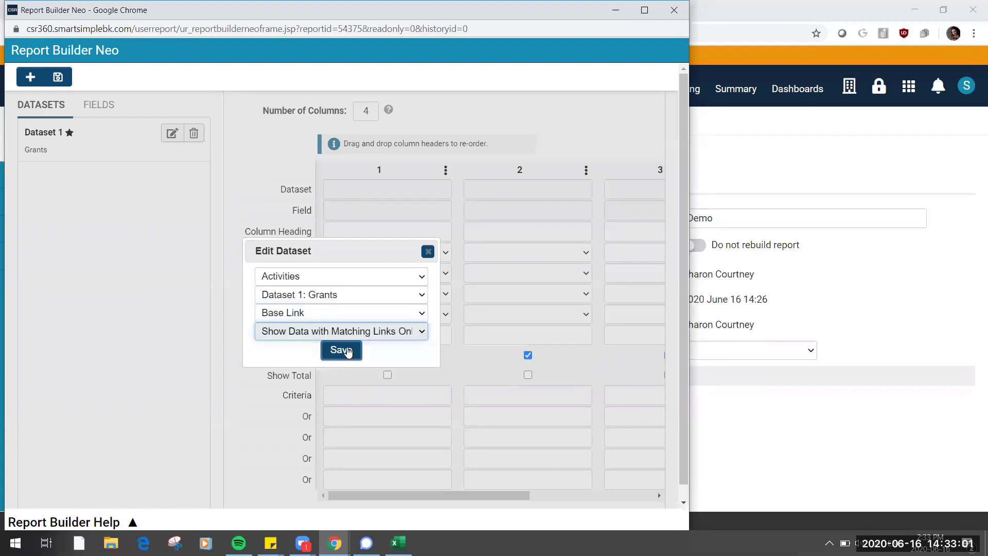
pyautogui.click(342, 350)
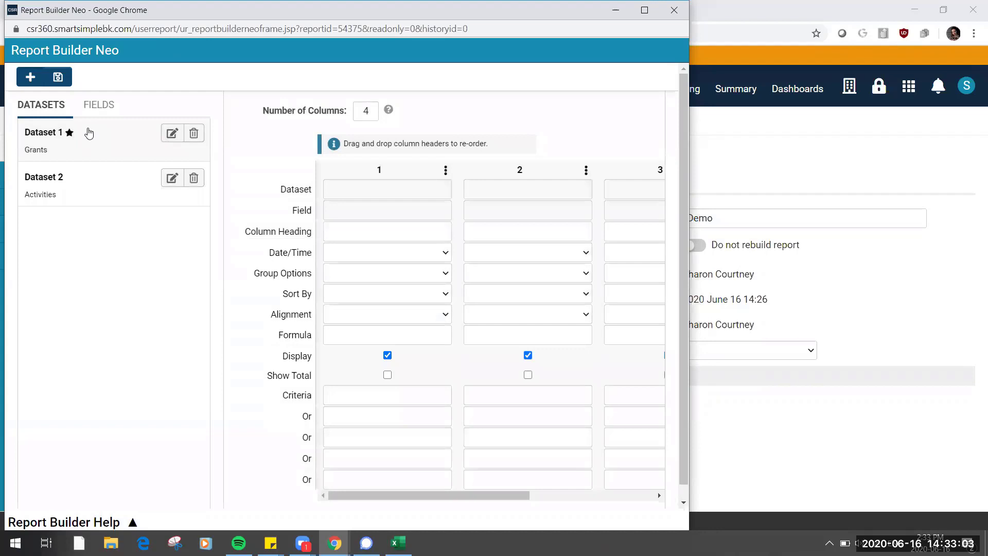
# Examine the Report Builder Help overview of the column settings and its comparison operators.
pyautogui.doubleClick(405, 10)
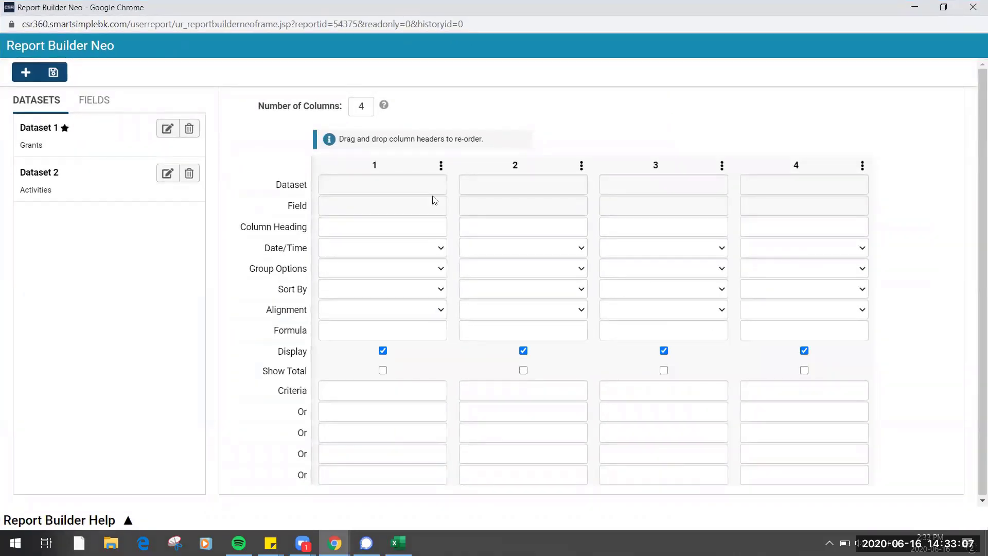
pyautogui.click(128, 521)
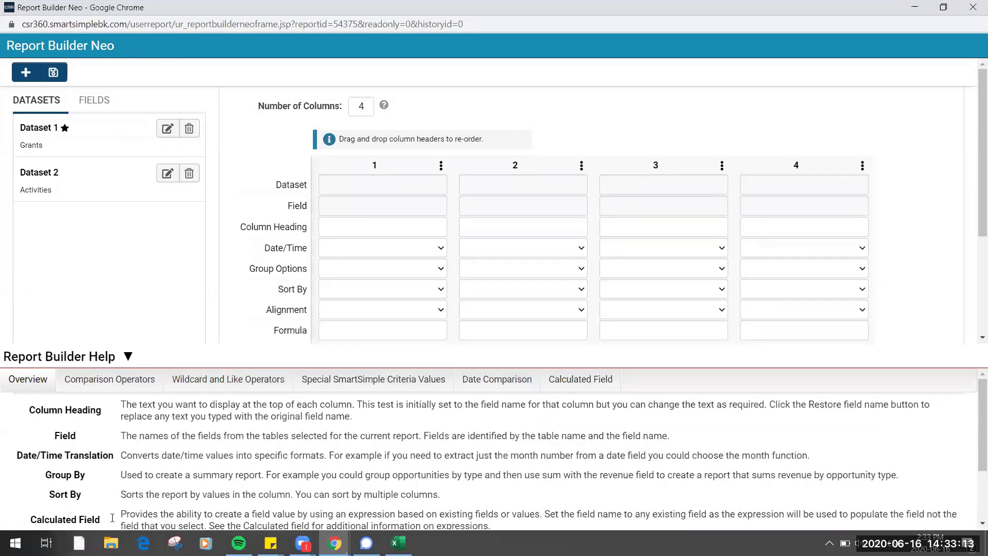
pyautogui.scroll(-3, 183, 439)
pyautogui.scroll(3, 183, 439)
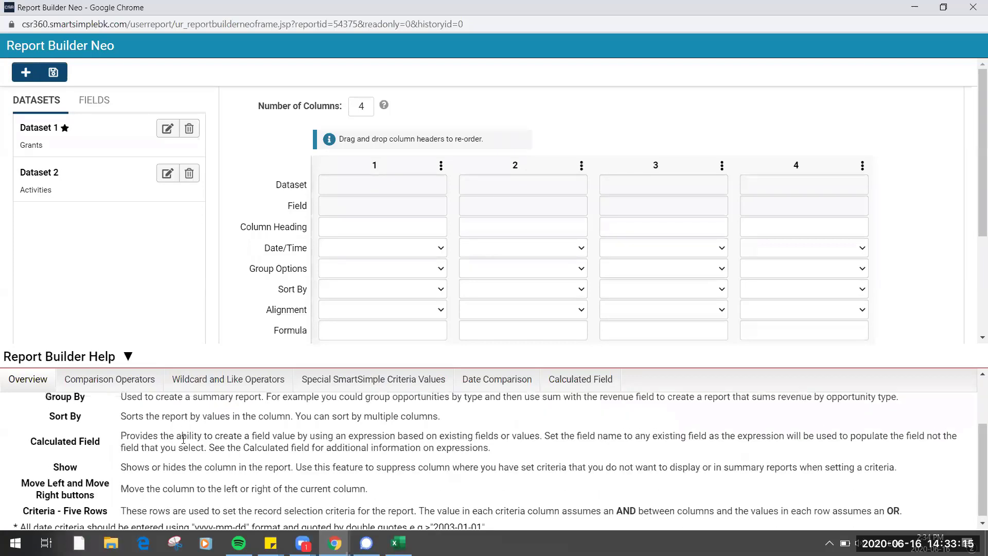
pyautogui.click(137, 380)
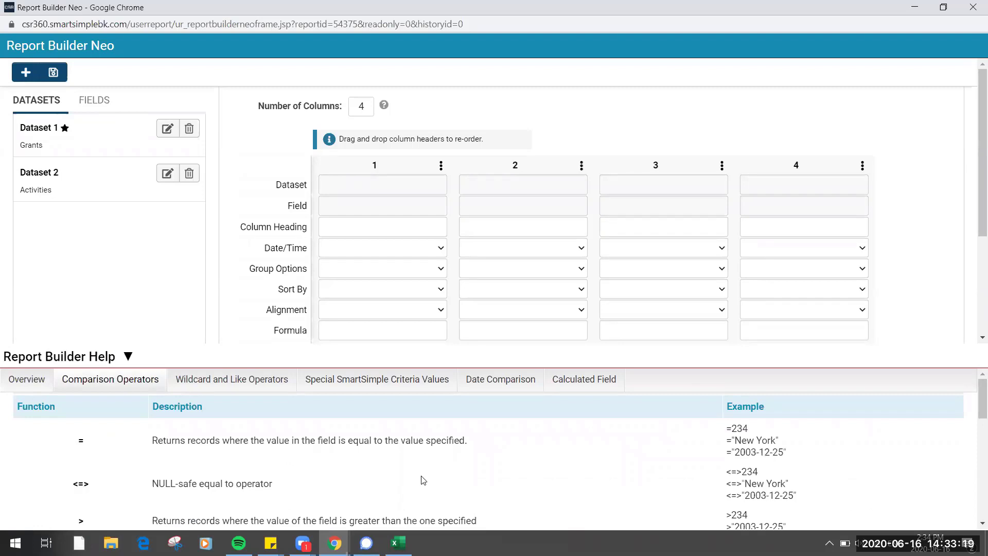
# Examine the Report Builder Help on comparison operators, wildcard and like operators, special SmartSimple criteria values and date comparison functions.
pyautogui.scroll(-1, 424, 480)
pyautogui.scroll(-6, 423, 480)
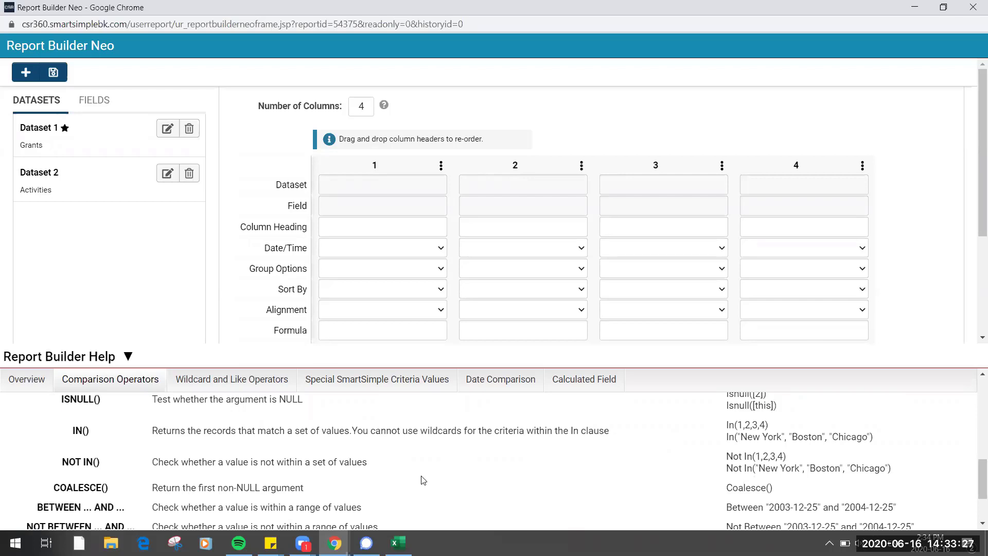
pyautogui.scroll(-3, 242, 462)
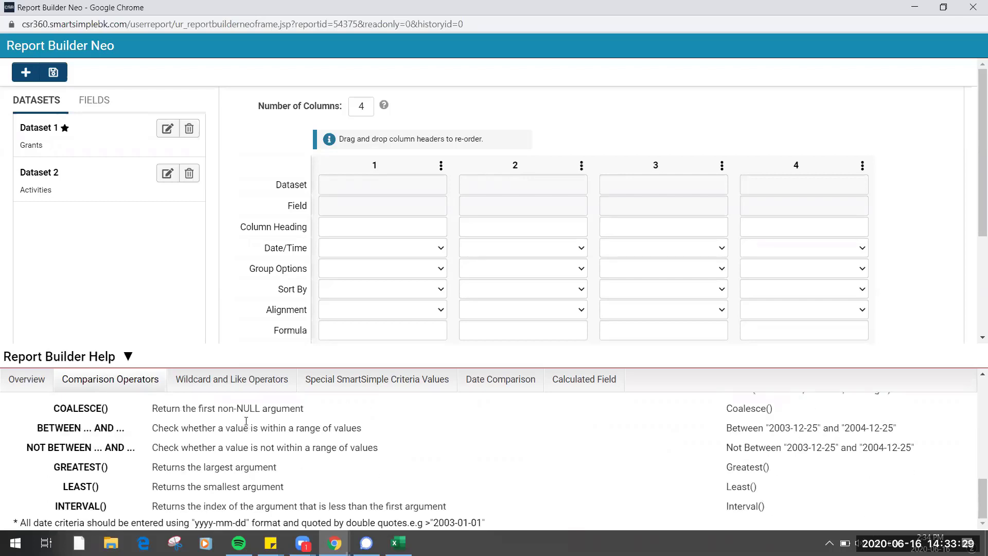
pyautogui.click(251, 381)
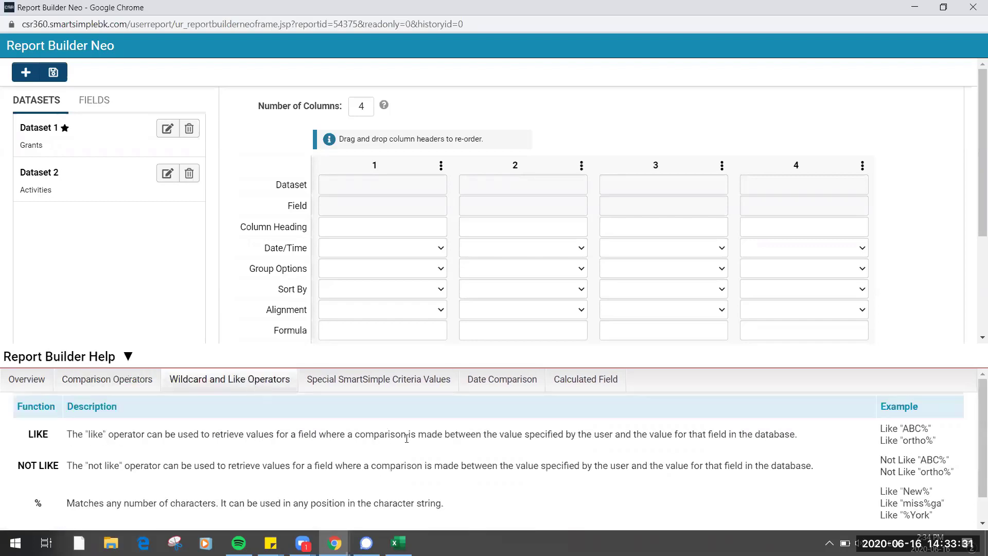
pyautogui.scroll(-1, 407, 439)
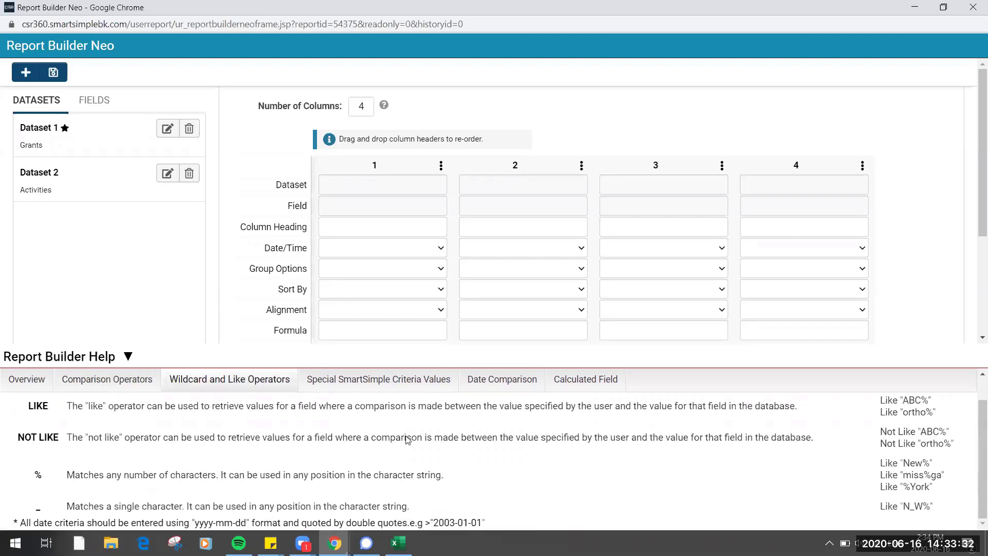
pyautogui.click(355, 379)
pyautogui.scroll(-1, 486, 442)
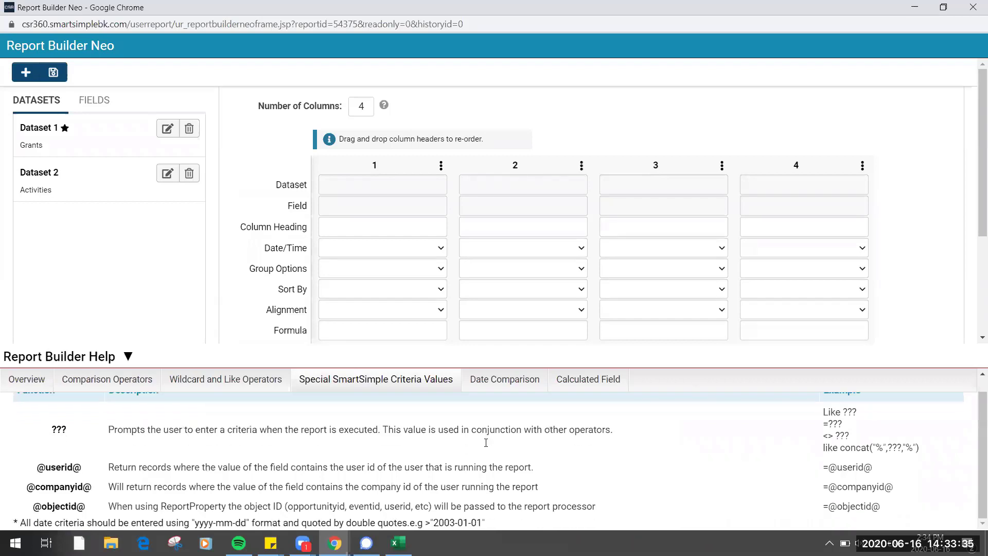
pyautogui.scroll(1, 485, 443)
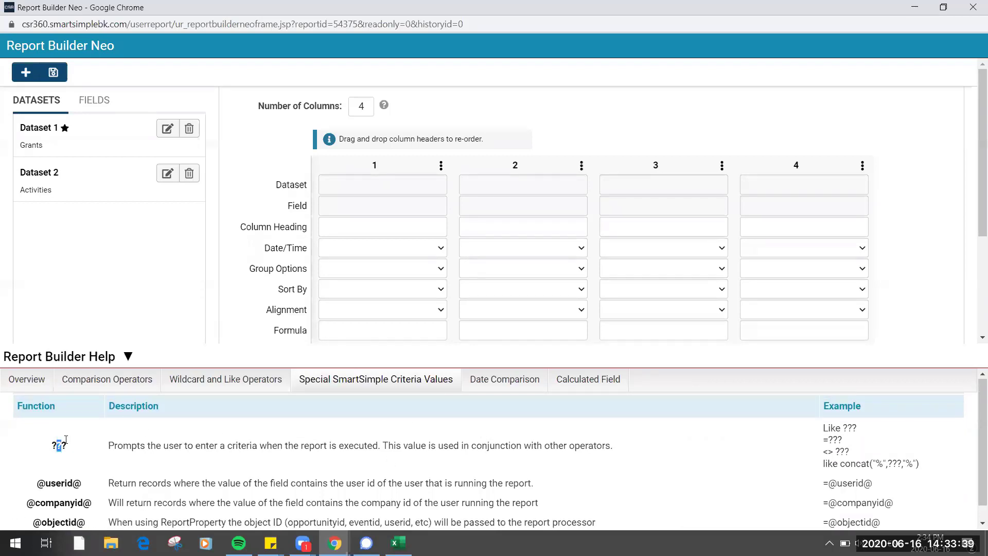
pyautogui.click(505, 380)
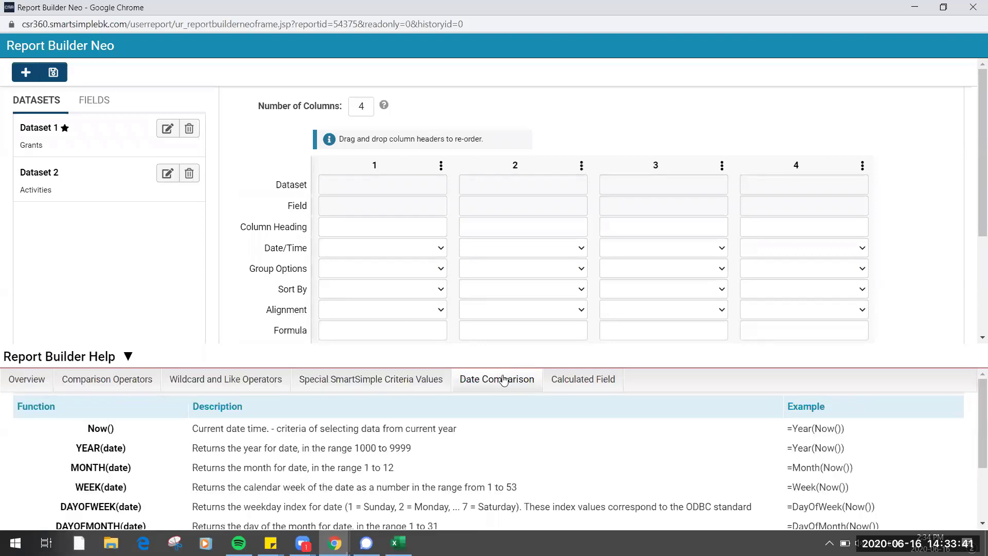
pyautogui.scroll(-2, 535, 492)
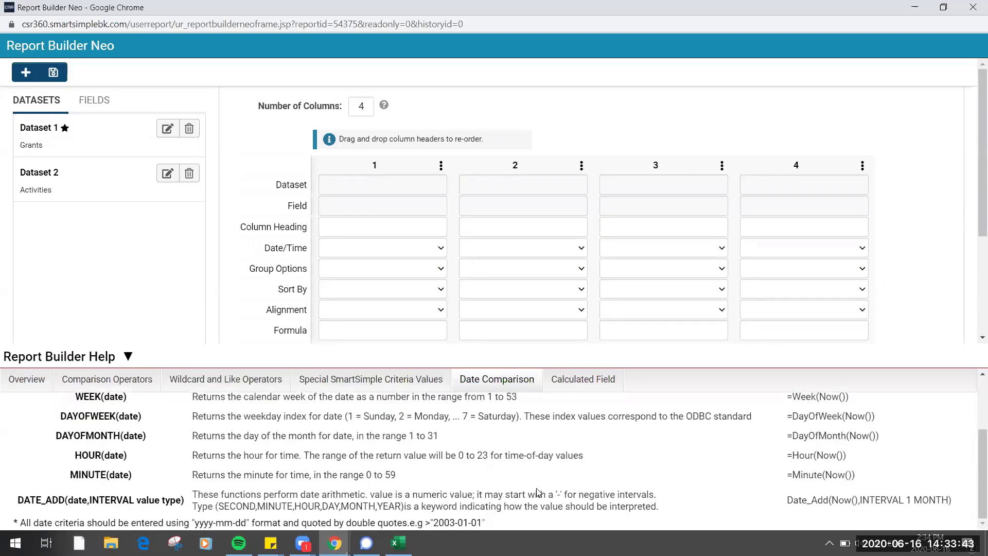
pyautogui.scroll(2, 509, 438)
# Review the calculated field expressions and the mathematical, string and logical functions in the Report Builder Help, and collapse the help.
pyautogui.click(562, 391)
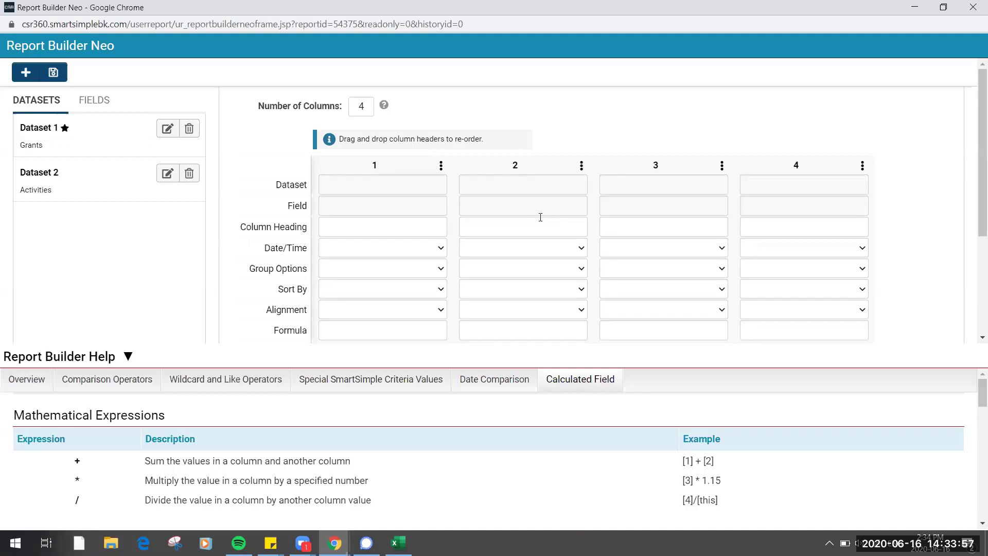
pyautogui.scroll(-2, 514, 484)
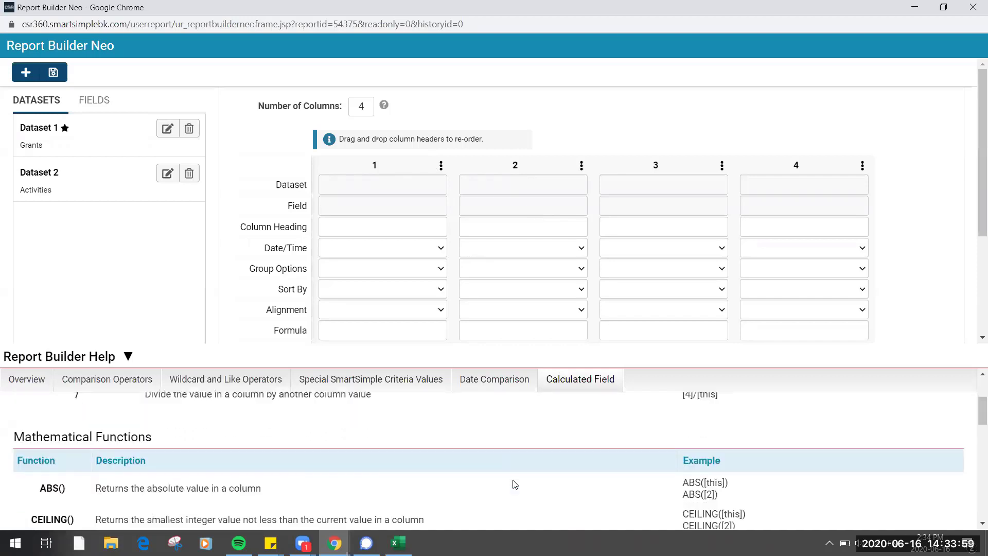
pyautogui.scroll(-1, 514, 484)
pyautogui.scroll(-2, 515, 484)
pyautogui.scroll(1, 515, 484)
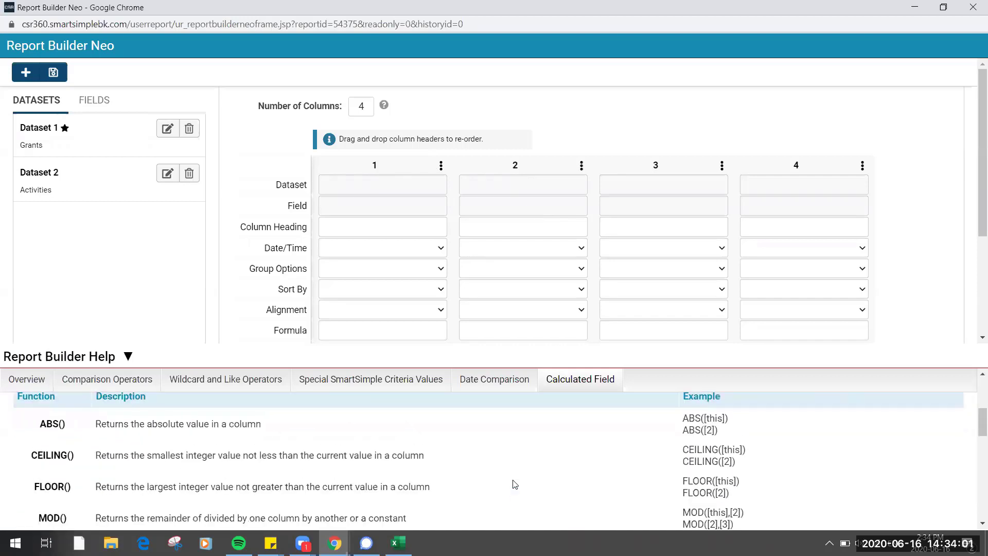
pyautogui.scroll(1, 515, 484)
pyautogui.scroll(-2, 515, 485)
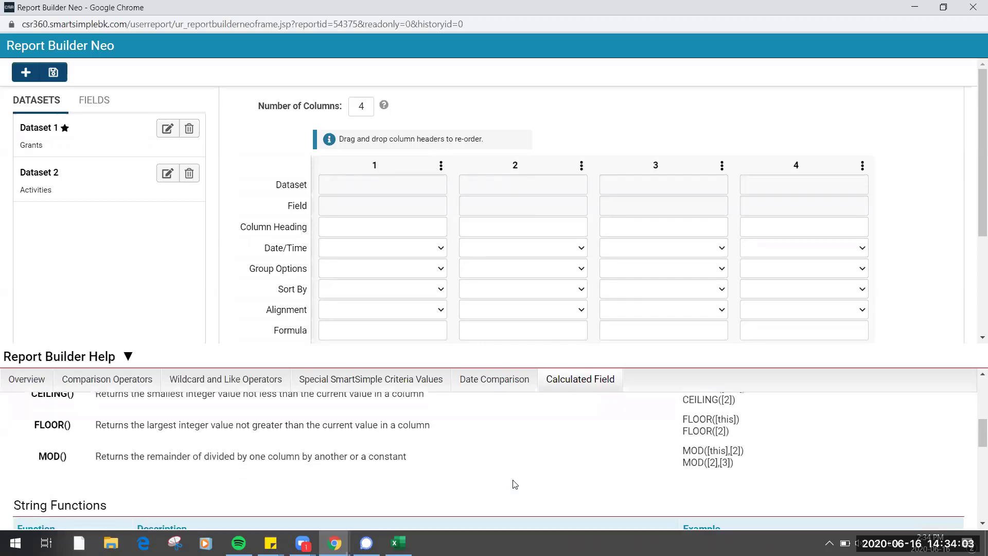
pyautogui.scroll(-2, 514, 484)
pyautogui.scroll(1, 515, 485)
pyautogui.scroll(-2, 515, 485)
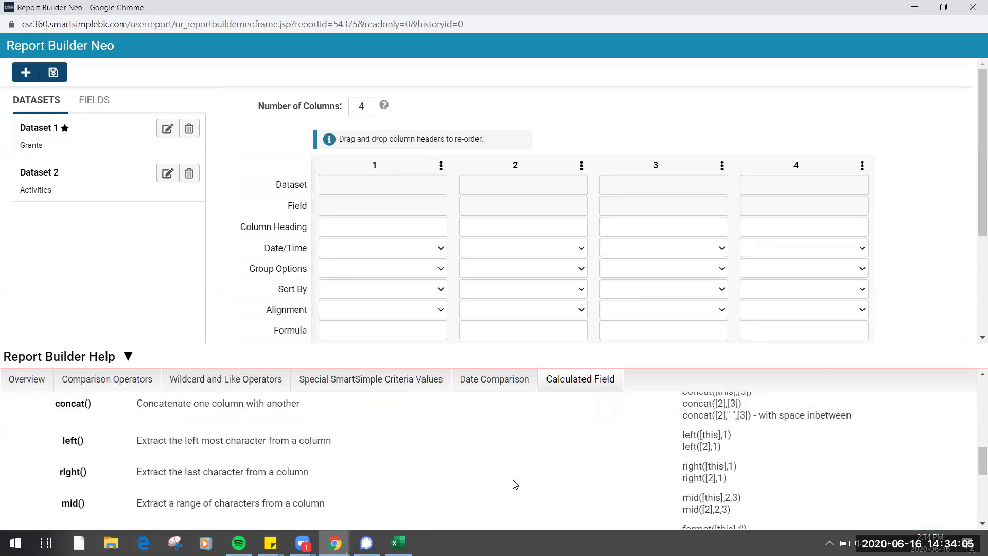
pyautogui.scroll(-5, 514, 485)
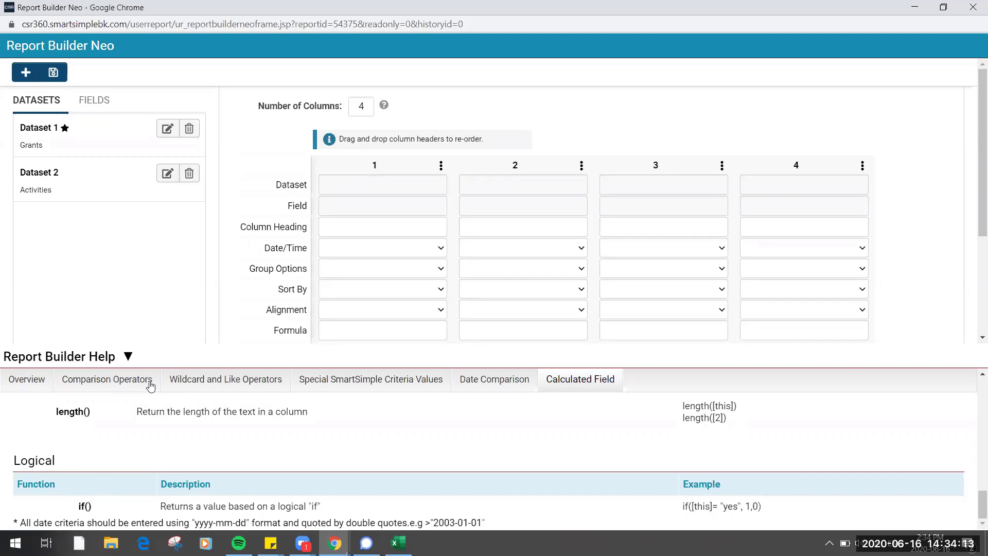
pyautogui.click(129, 358)
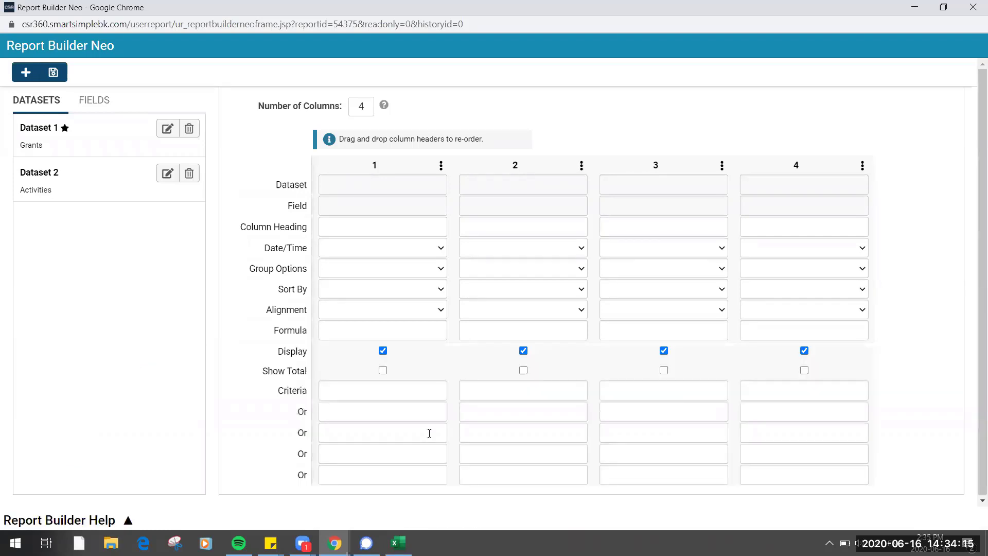
# Assign the Dataset 1 standard fields # Index, Application Type and Status Caption to report columns 1, 2 and 3.
pyautogui.click(105, 127)
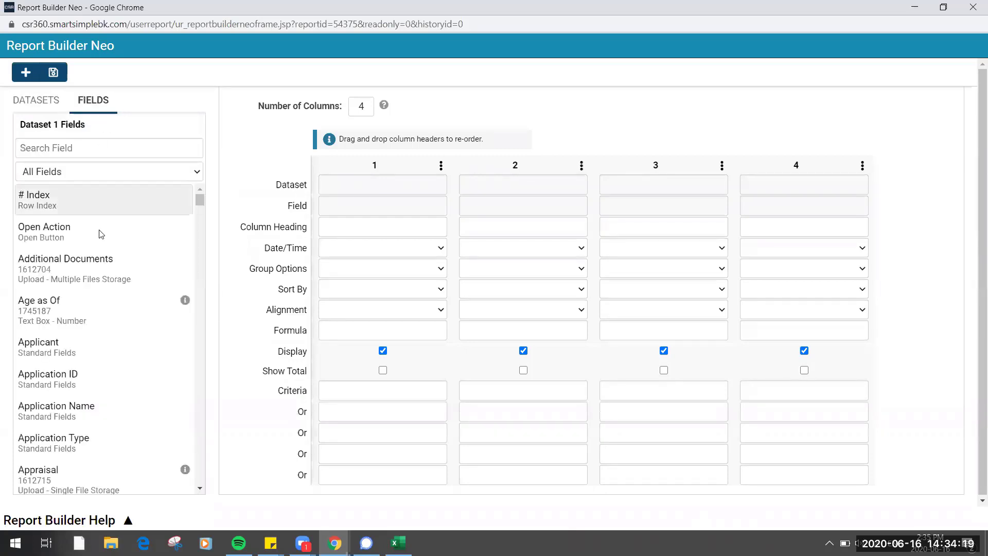
pyautogui.click(131, 172)
pyautogui.click(116, 210)
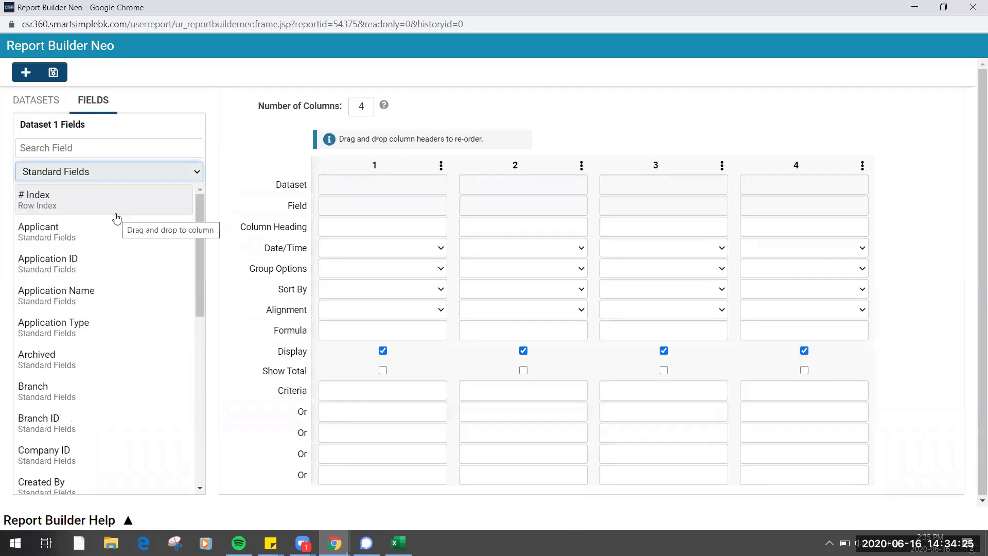
pyautogui.moveTo(117, 218); pyautogui.dragTo(426, 189)
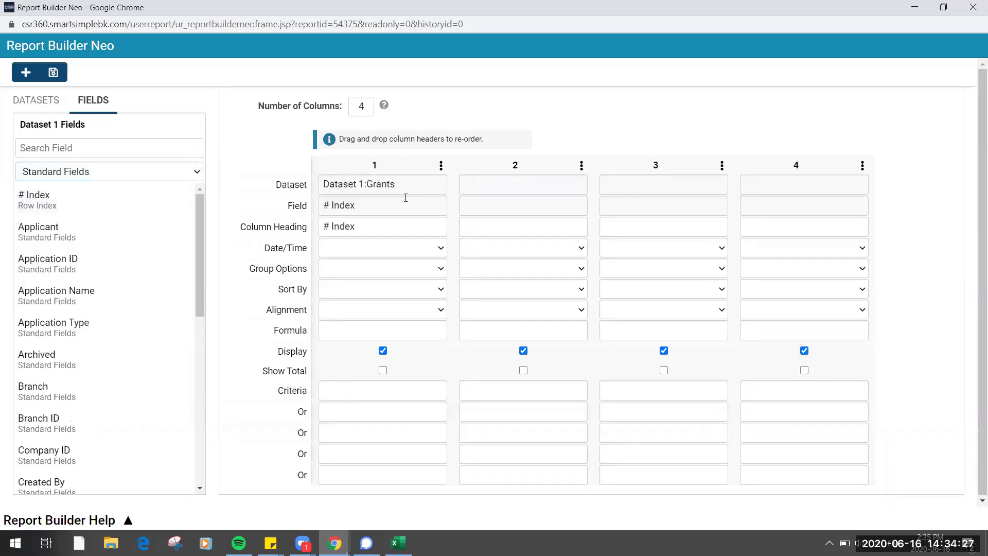
pyautogui.moveTo(115, 335); pyautogui.dragTo(593, 232)
pyautogui.scroll(-8, 106, 438)
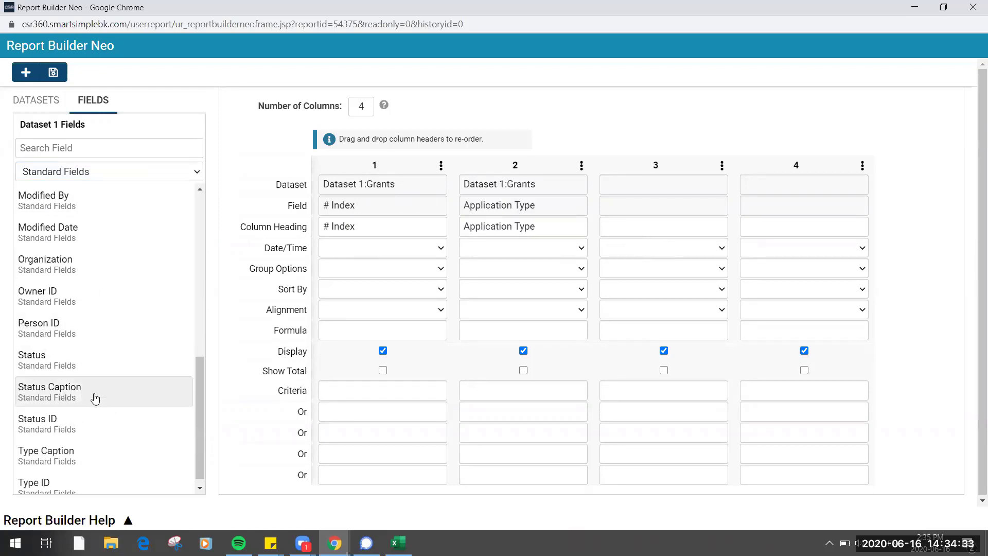
pyautogui.moveTo(97, 397); pyautogui.dragTo(648, 203)
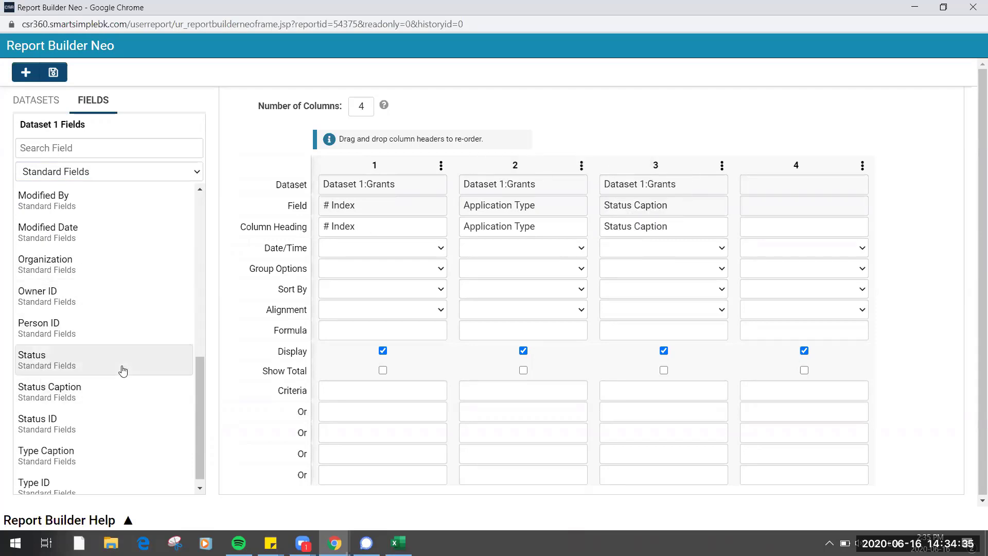
# Search all Dataset 1 fields for "amount" and place Awarded Amount in column 4.
pyautogui.scroll(-1, 123, 371)
pyautogui.scroll(8, 124, 371)
pyautogui.click(77, 142)
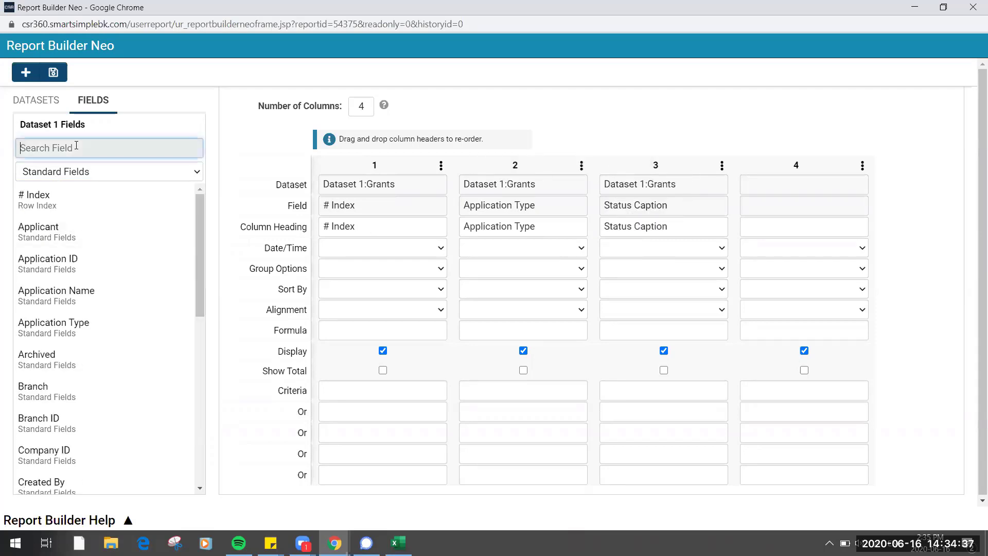
pyautogui.write('amount')
pyautogui.click(100, 179)
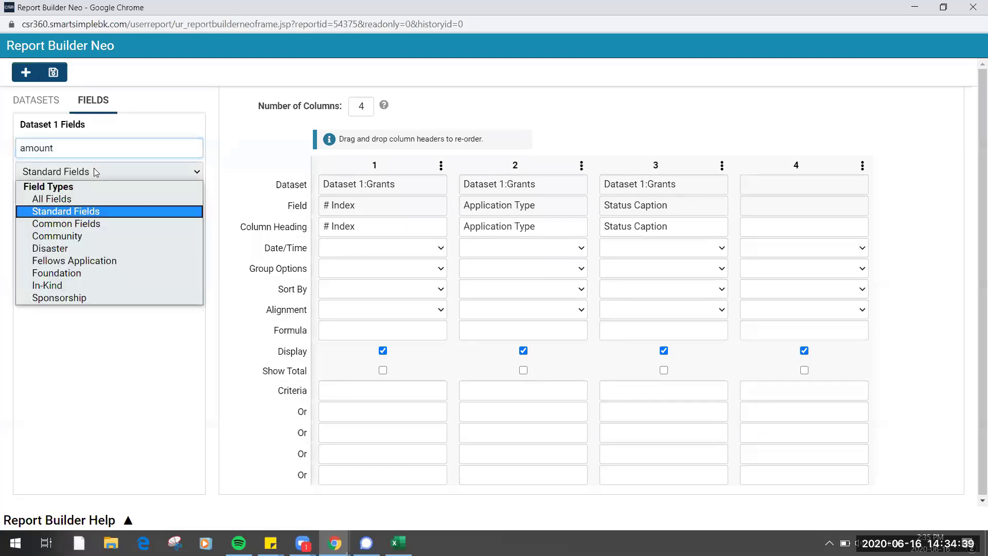
pyautogui.click(101, 199)
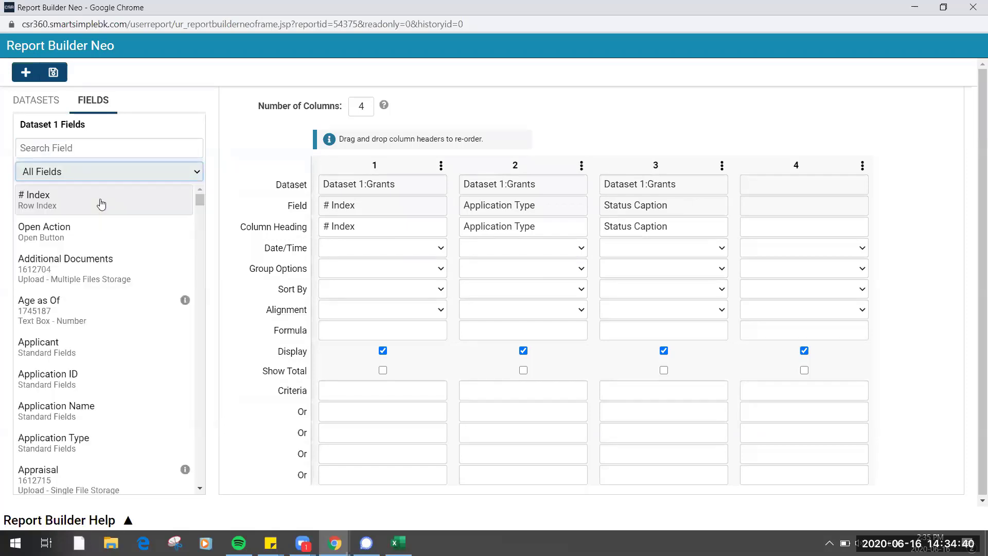
pyautogui.click(86, 148)
pyautogui.write('amount')
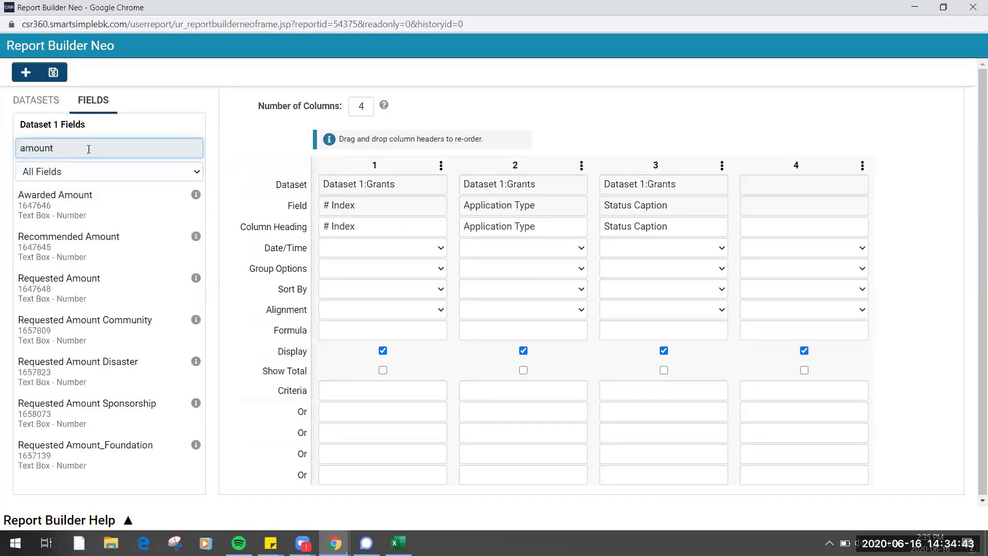
pyautogui.moveTo(100, 205); pyautogui.dragTo(818, 226)
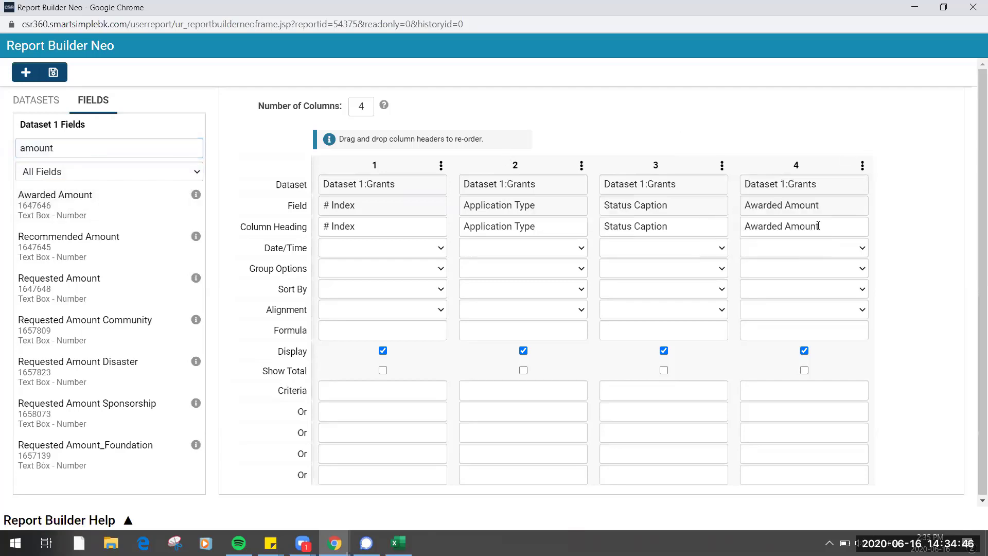
# Extend the report to 6 columns, with Requested Amount in column 5 and column 6 headed Difference using the formula [4]-[5].
pyautogui.doubleClick(360, 106)
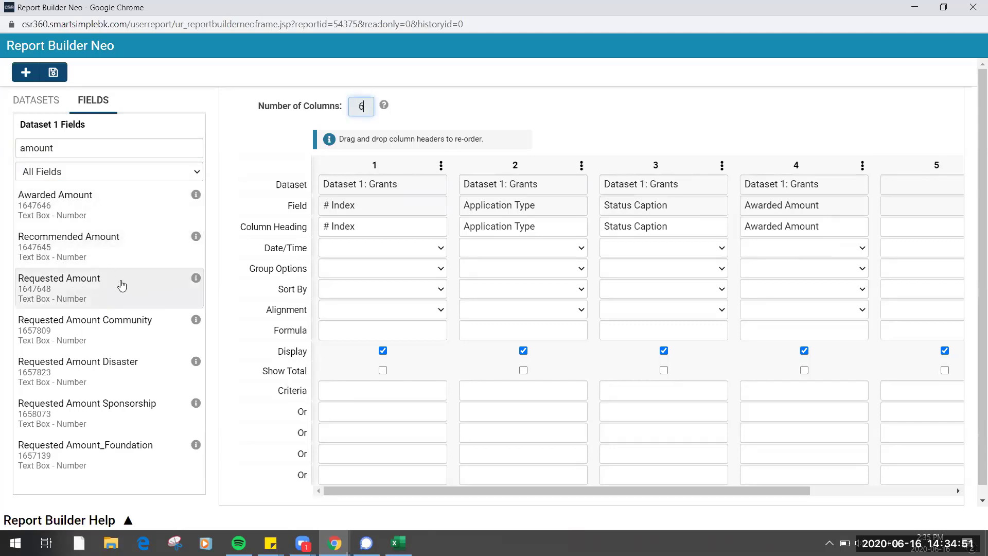
pyautogui.moveTo(123, 283); pyautogui.dragTo(948, 196)
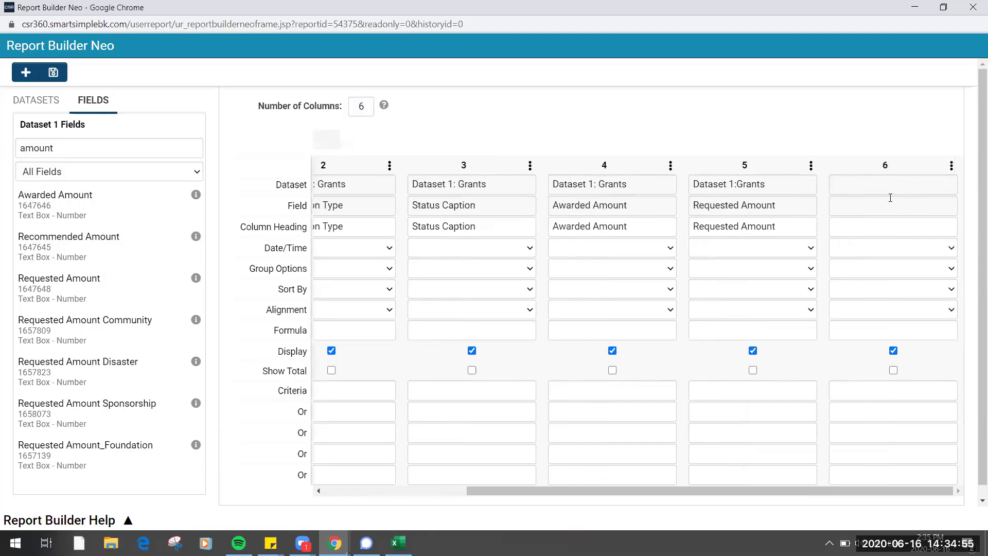
pyautogui.click(882, 328)
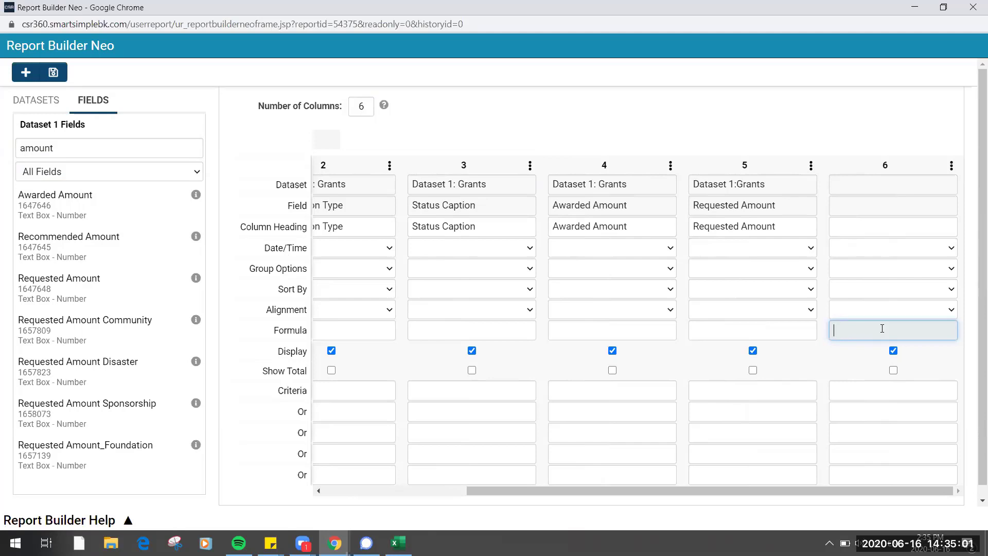
pyautogui.write('[4]-[5]')
pyautogui.click(839, 230)
pyautogui.write('Difference')
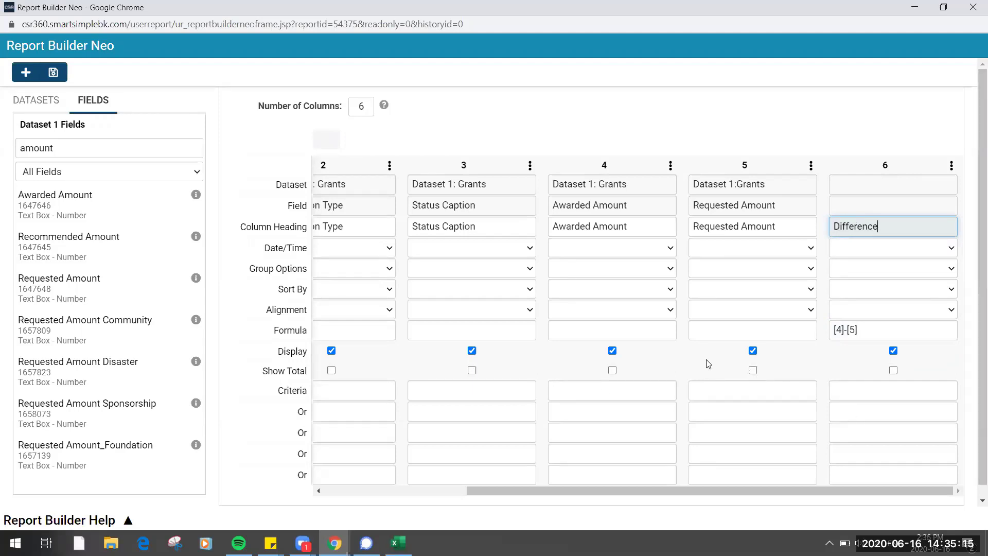
# Save the report's column layout and close the report builder.
pyautogui.hscroll(-4, 706, 359)
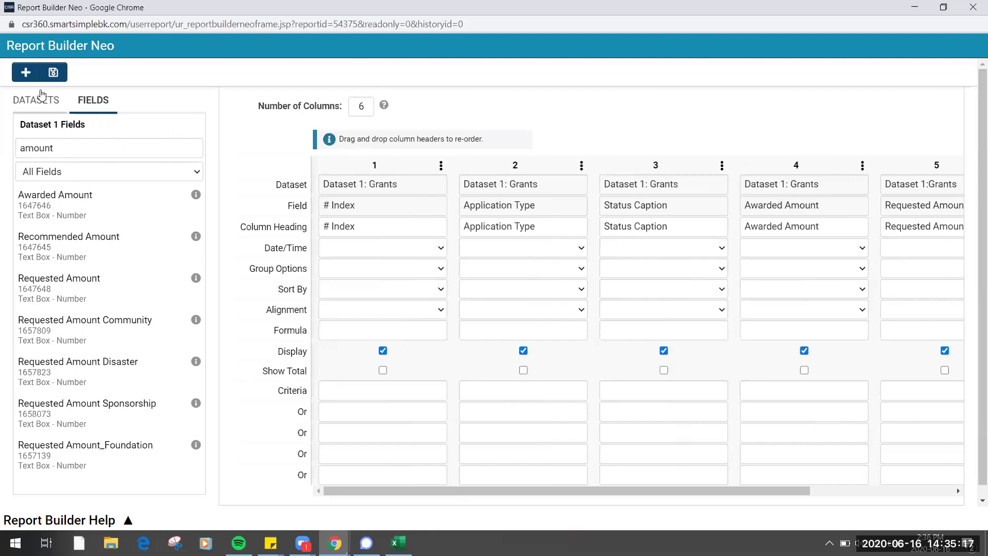
pyautogui.click(53, 72)
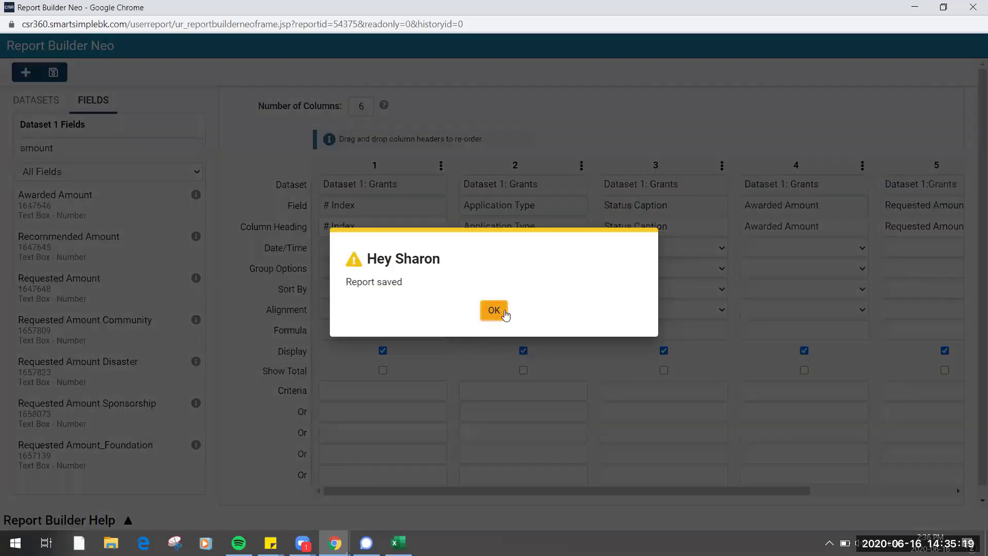
pyautogui.click(505, 312)
pyautogui.click(973, 6)
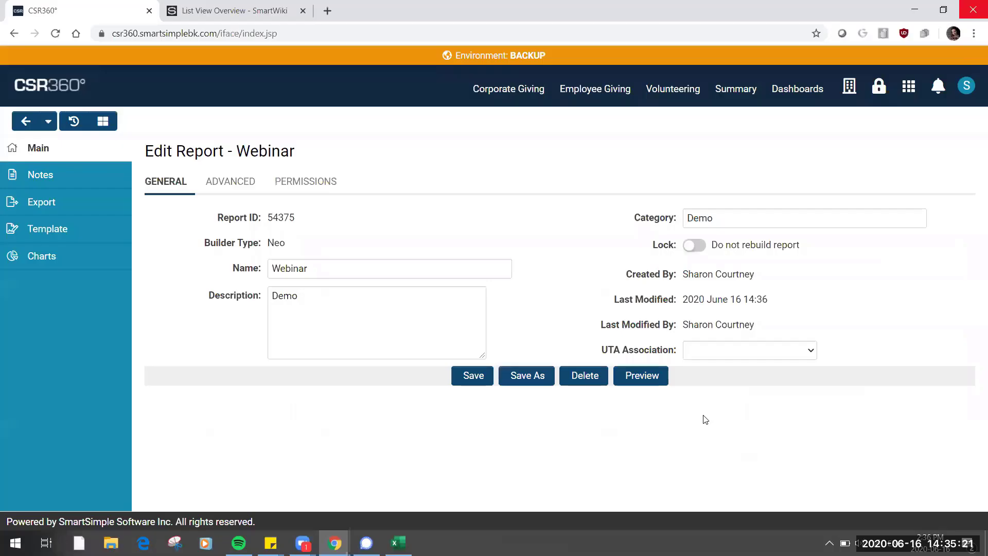
# Preview the Webinar report and check the rows, including the Difference column.
pyautogui.click(643, 375)
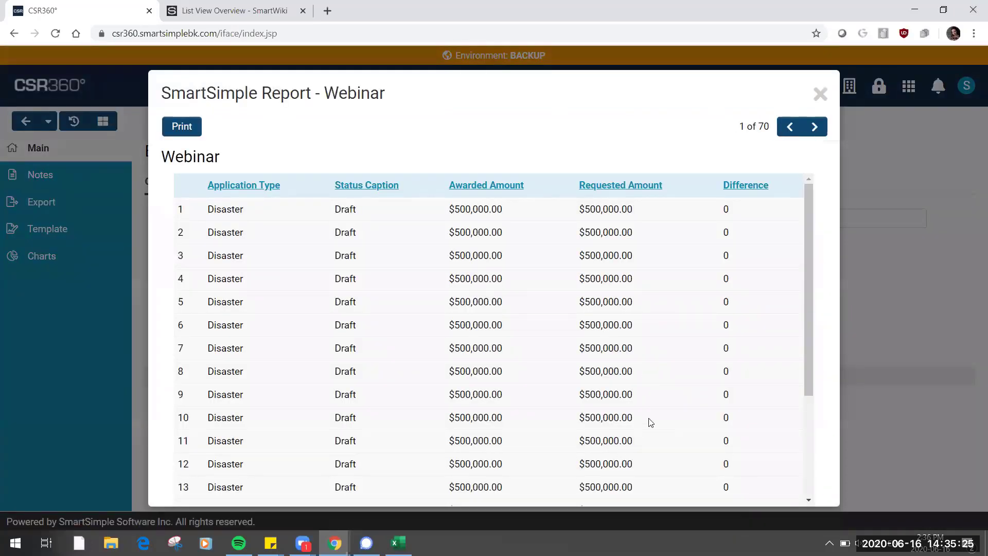
pyautogui.scroll(-3, 651, 423)
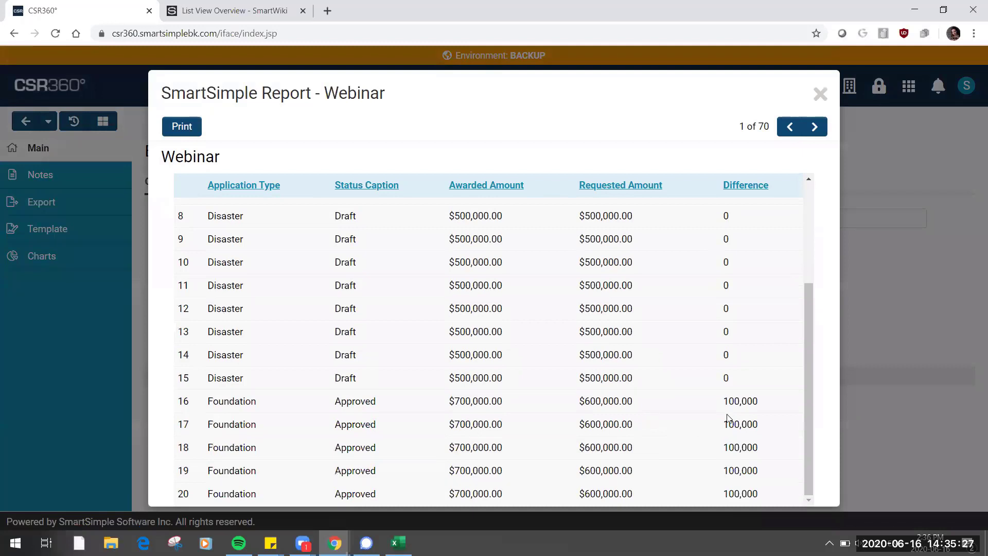
pyautogui.scroll(3, 759, 391)
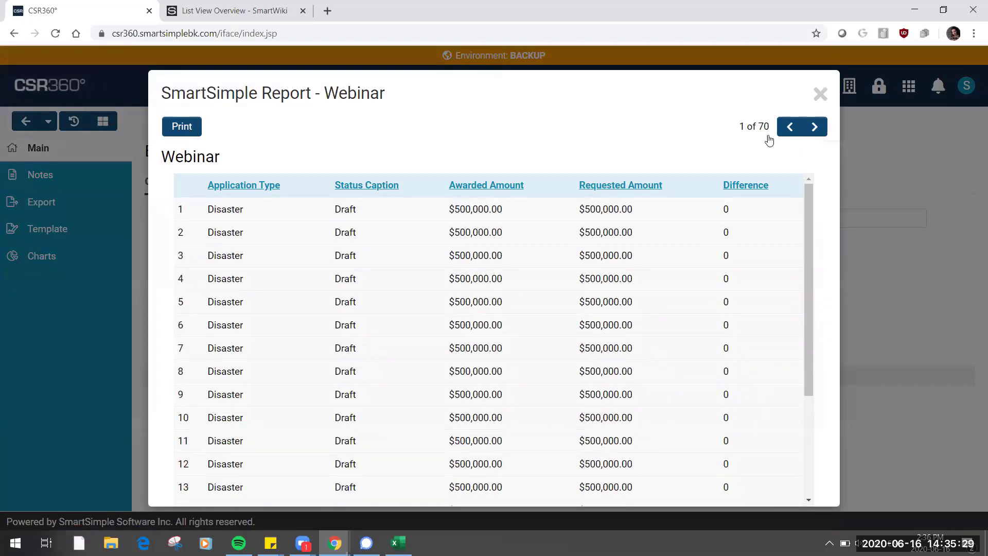
# Enable Internet external access and the OData Connector in the Webinar report's advanced settings and save them.
pyautogui.click(819, 93)
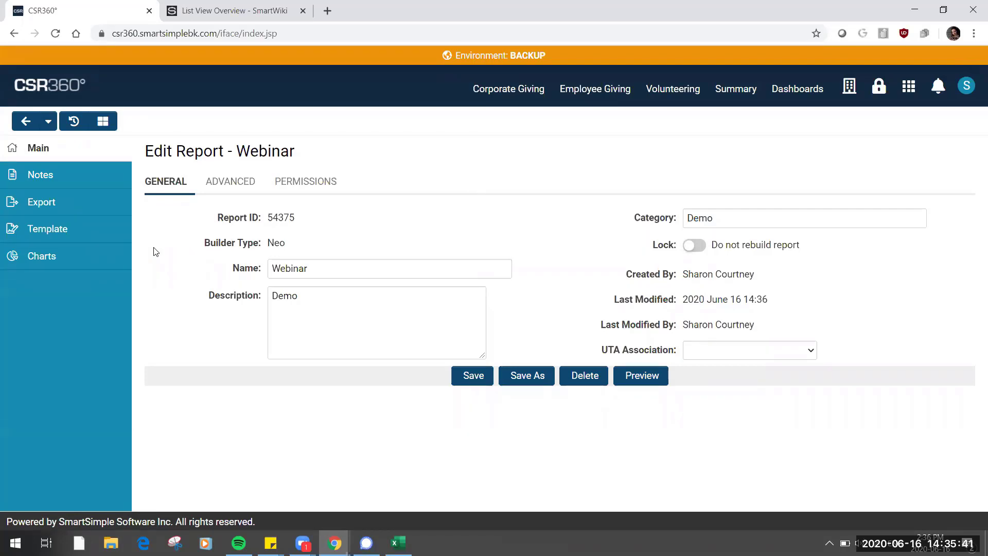
pyautogui.click(232, 183)
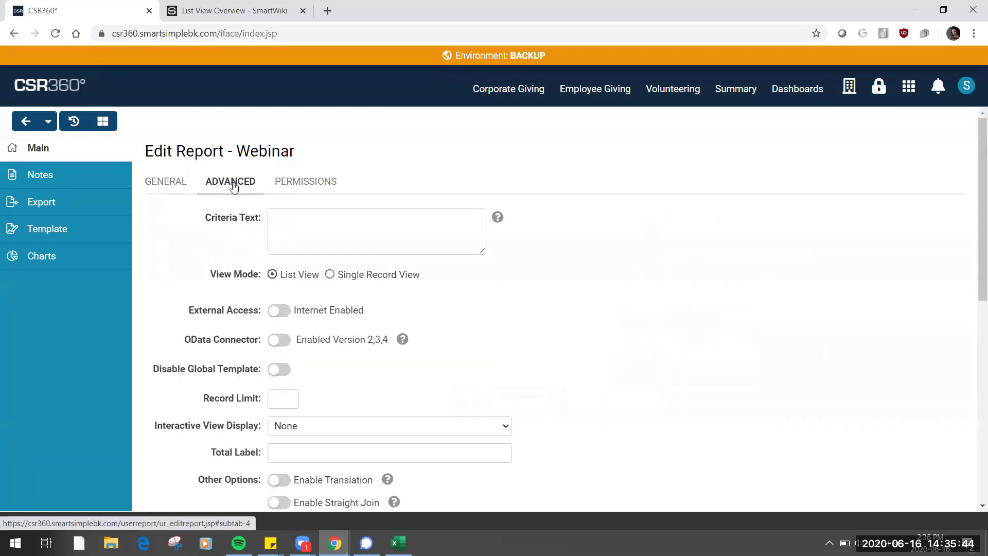
pyautogui.click(281, 311)
pyautogui.click(280, 339)
pyautogui.scroll(-10, 516, 450)
pyautogui.click(560, 490)
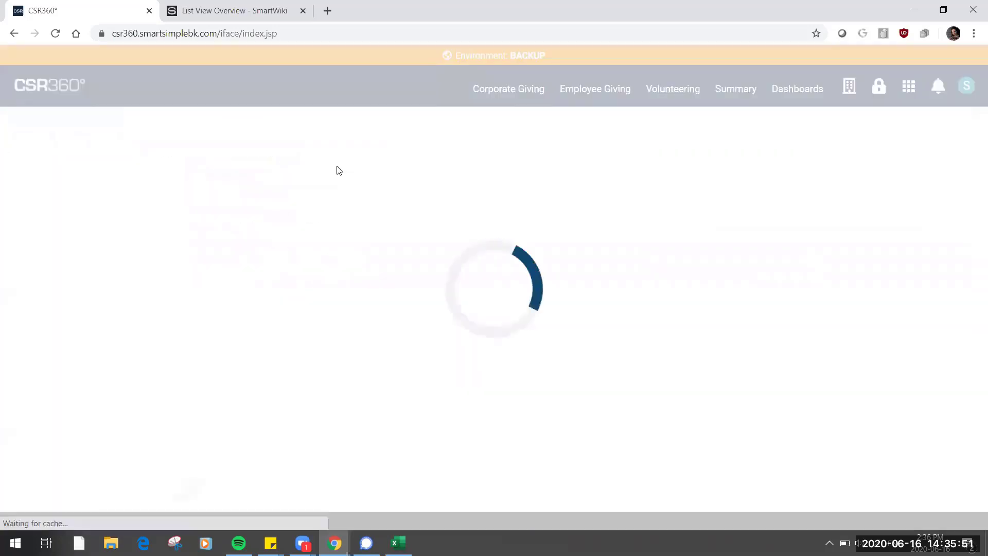
# Examine the report's access URLs, OData addresses, other options, caching settings, permissions and notes.
pyautogui.scroll(-4, 438, 279)
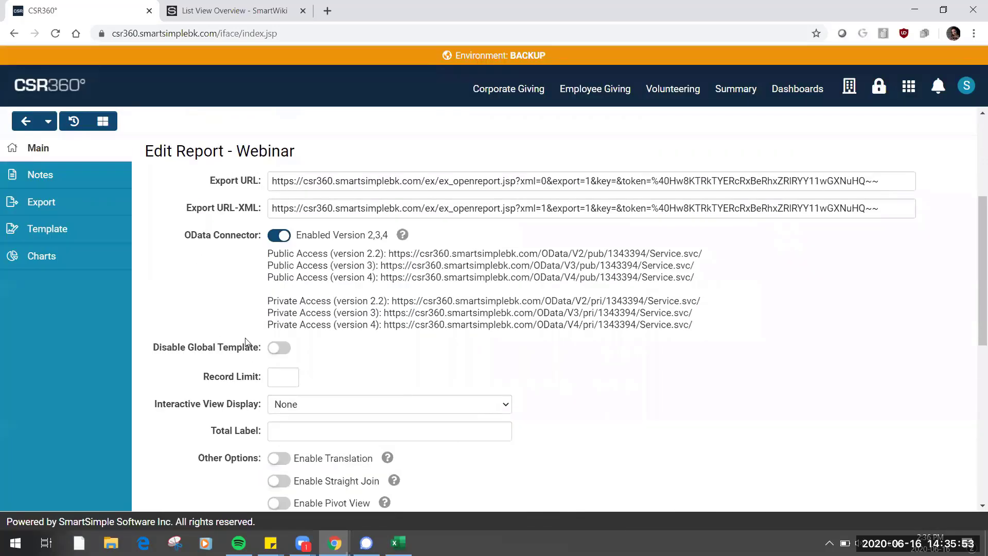
pyautogui.scroll(-3, 484, 315)
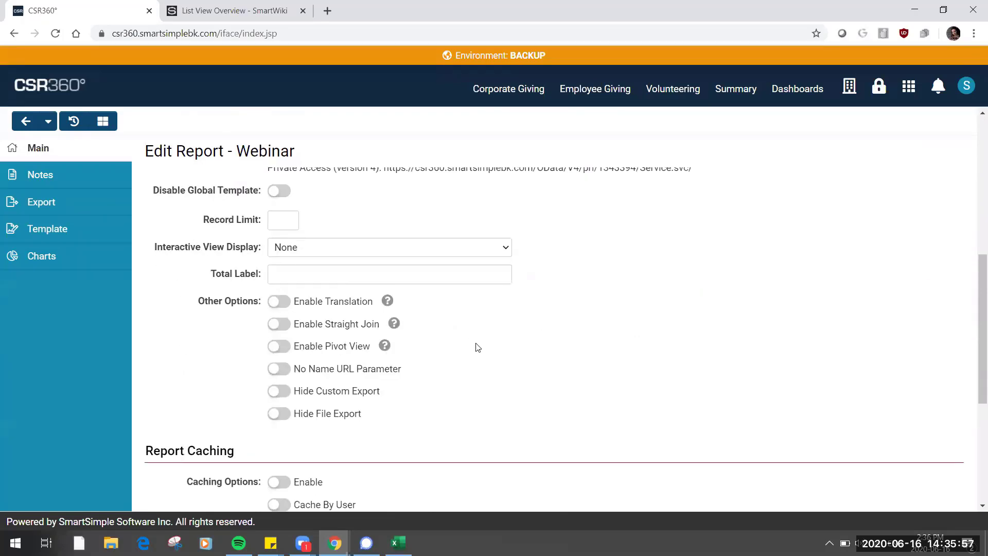
pyautogui.scroll(-4, 494, 371)
pyautogui.scroll(-1, 504, 387)
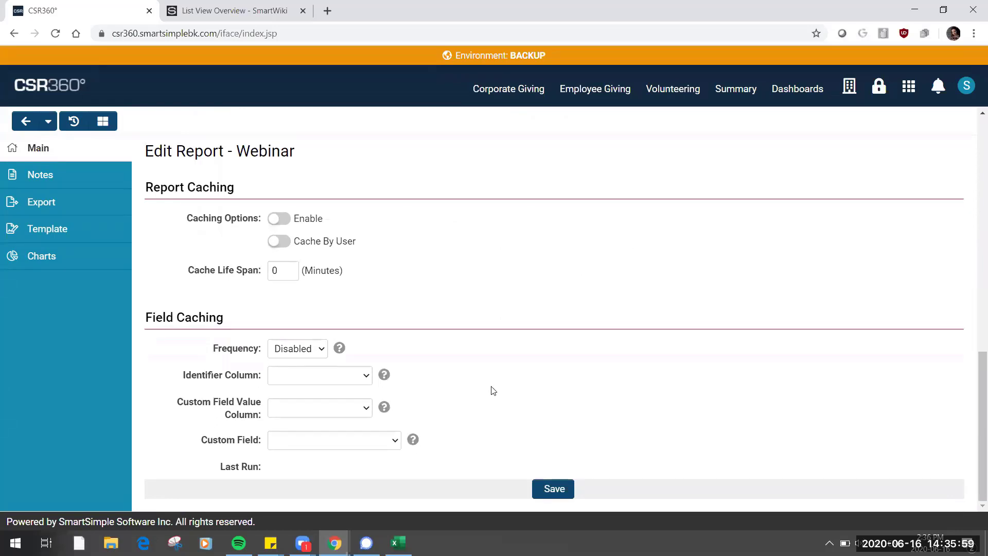
pyautogui.scroll(15, 511, 305)
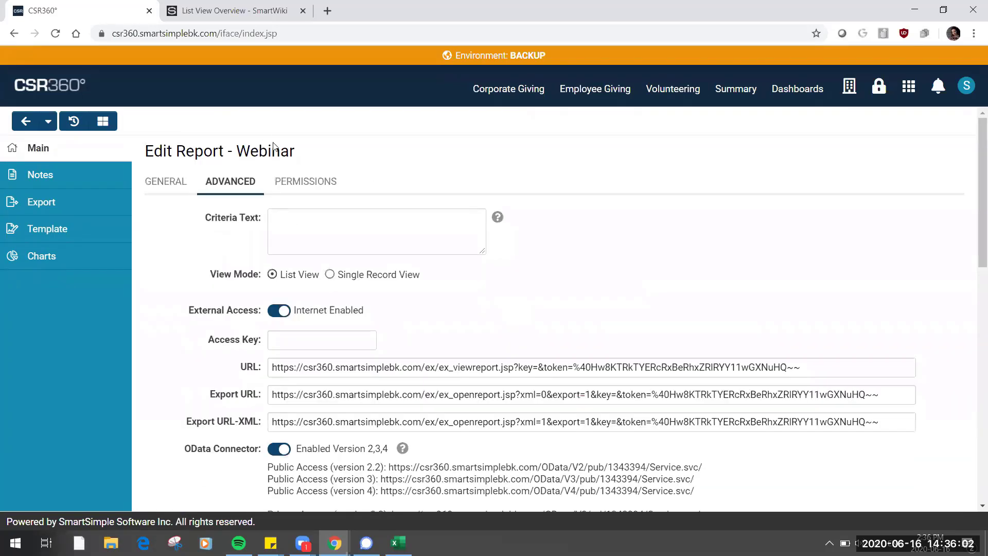
pyautogui.click(308, 182)
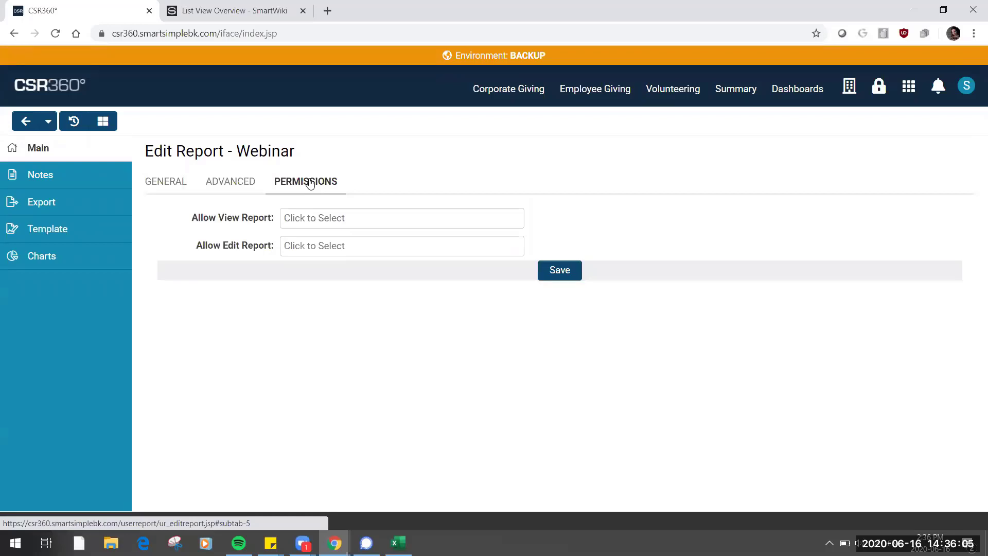
pyautogui.click(43, 184)
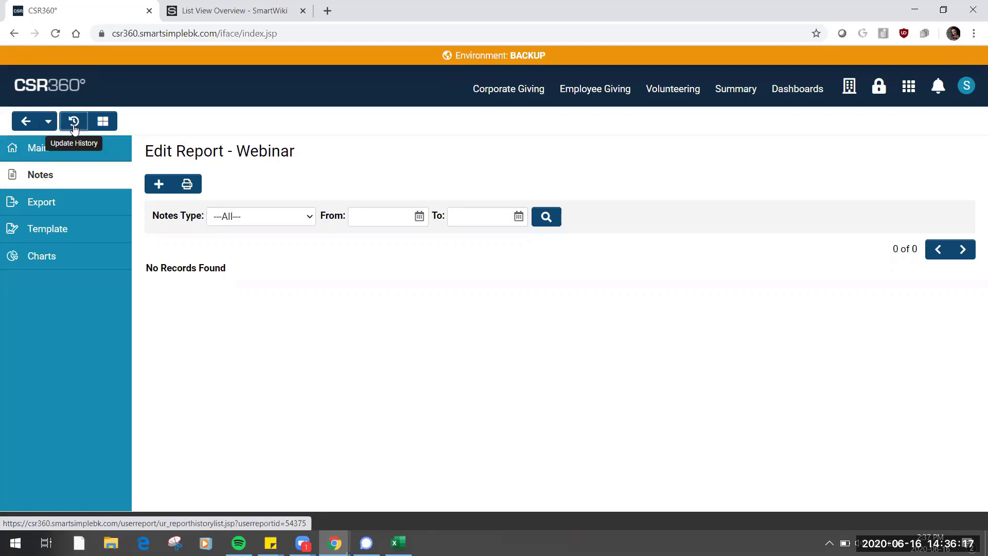
# Review the Webinar report's file export formats and its custom export layout fields.
pyautogui.click(72, 201)
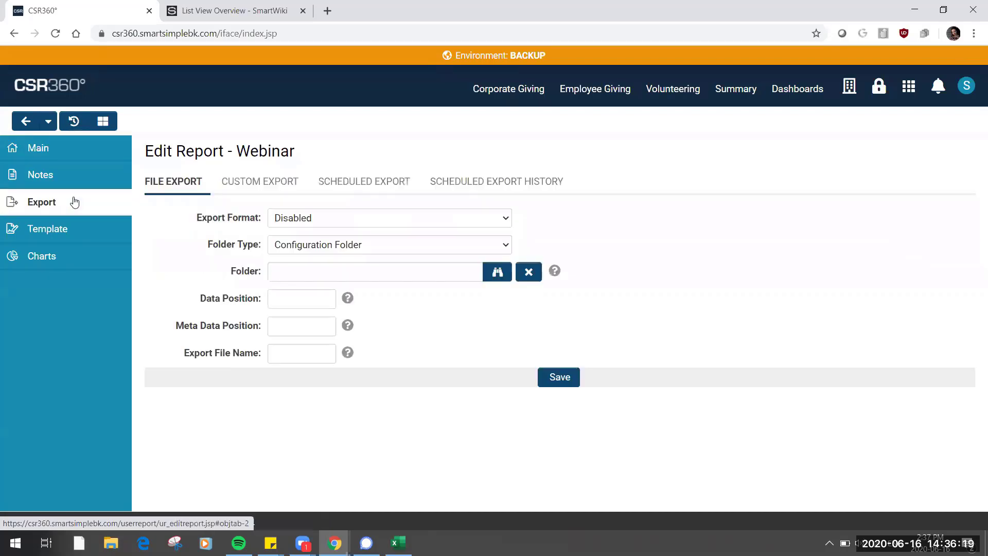
pyautogui.click(320, 219)
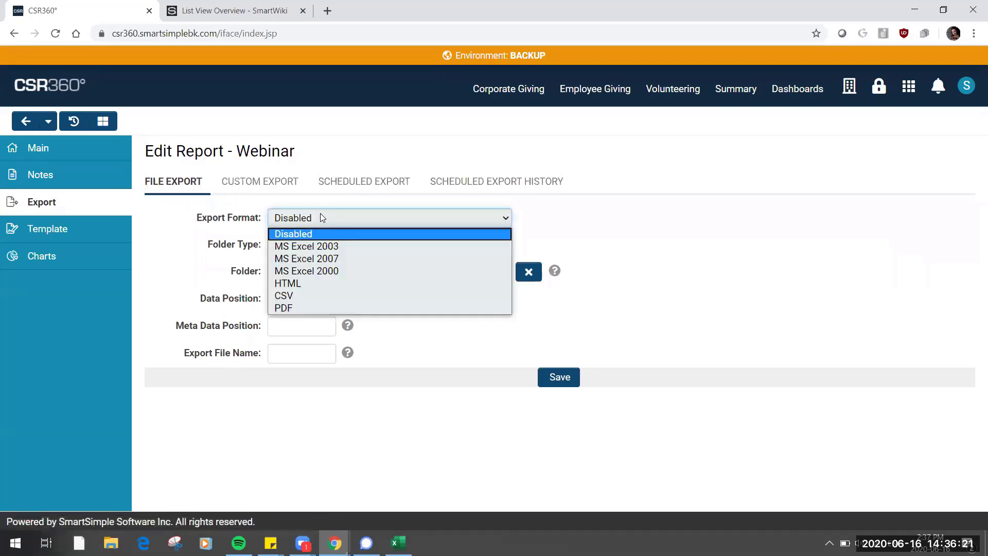
pyautogui.click(638, 216)
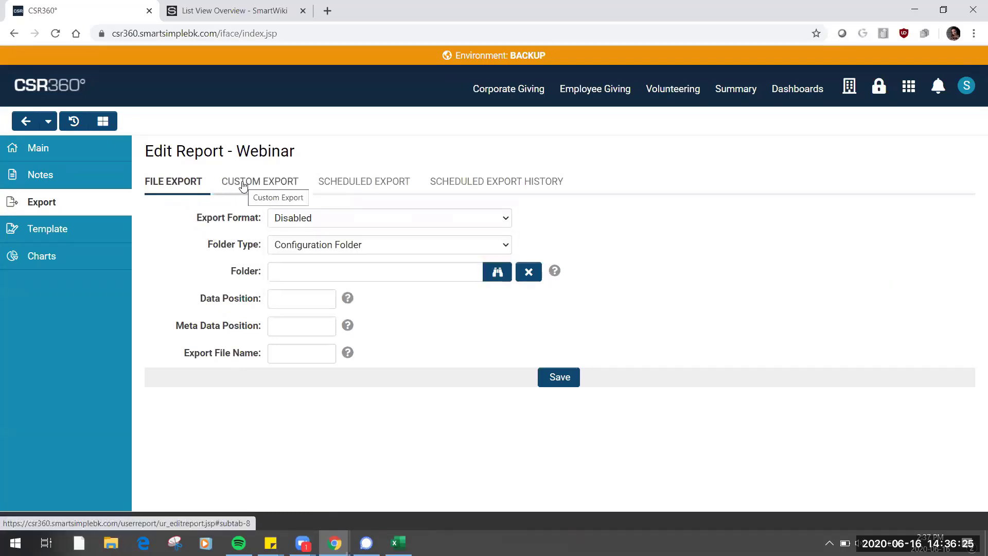
pyautogui.click(244, 186)
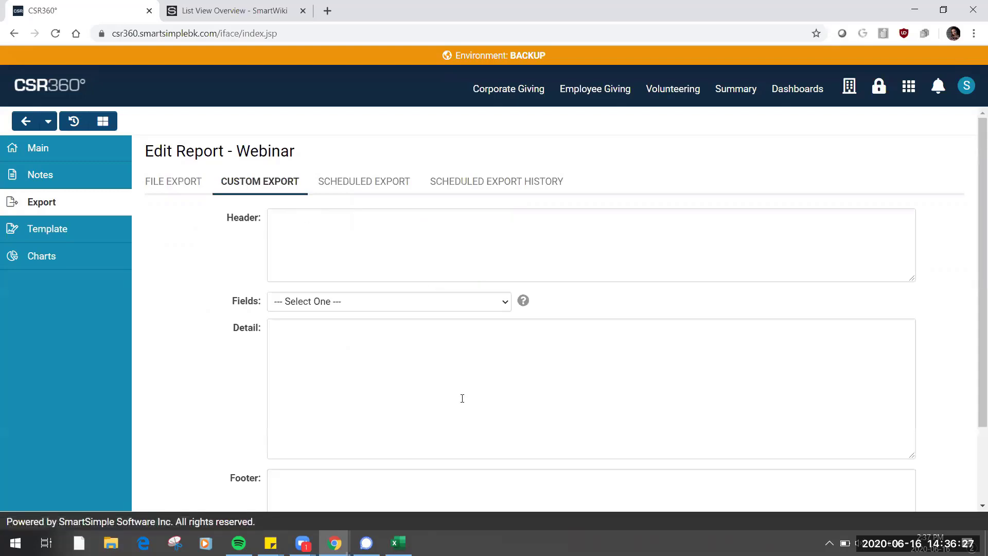
# Review the scheduled export options for frequency, folder, SFTP and email notifications, plus the scheduled export history.
pyautogui.click(354, 188)
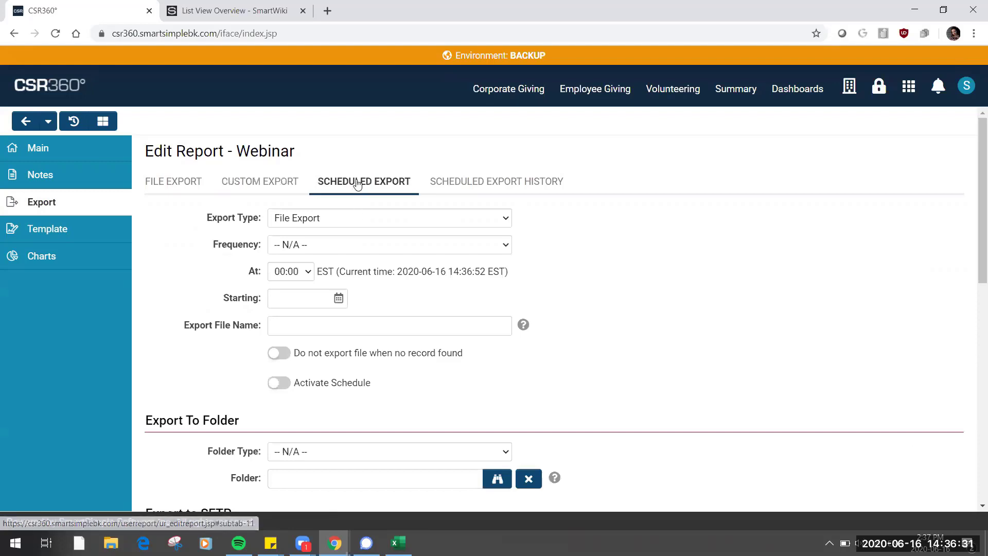
pyautogui.click(352, 245)
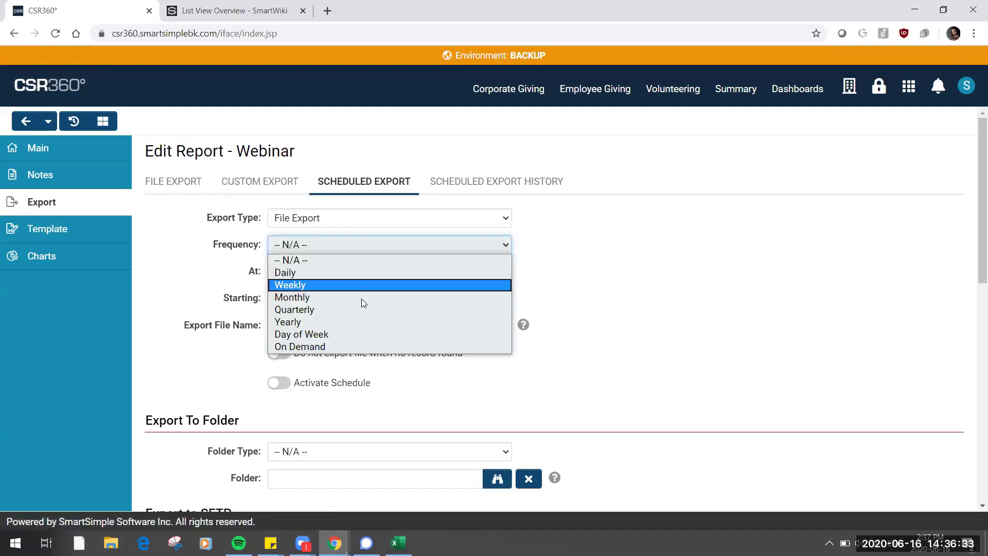
pyautogui.click(384, 261)
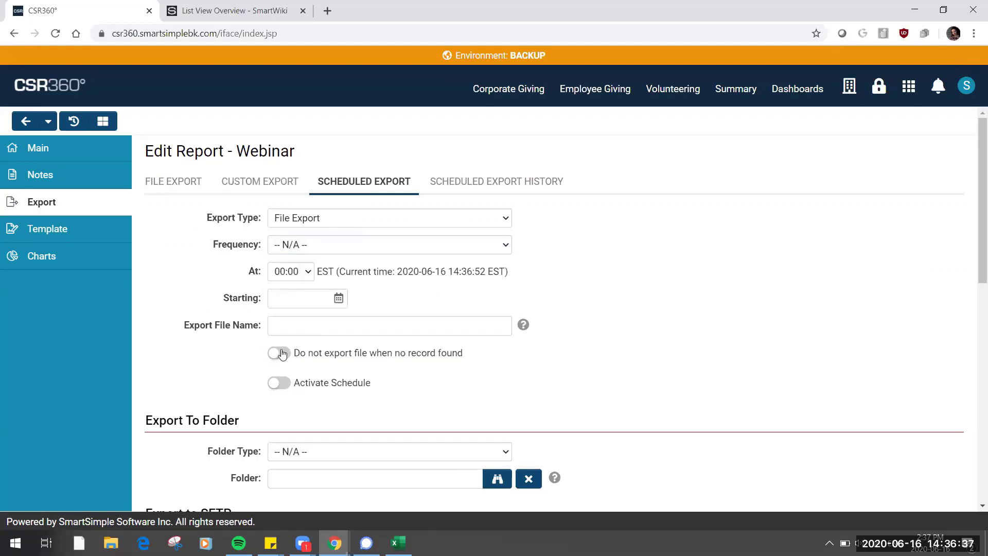
pyautogui.scroll(-2, 478, 361)
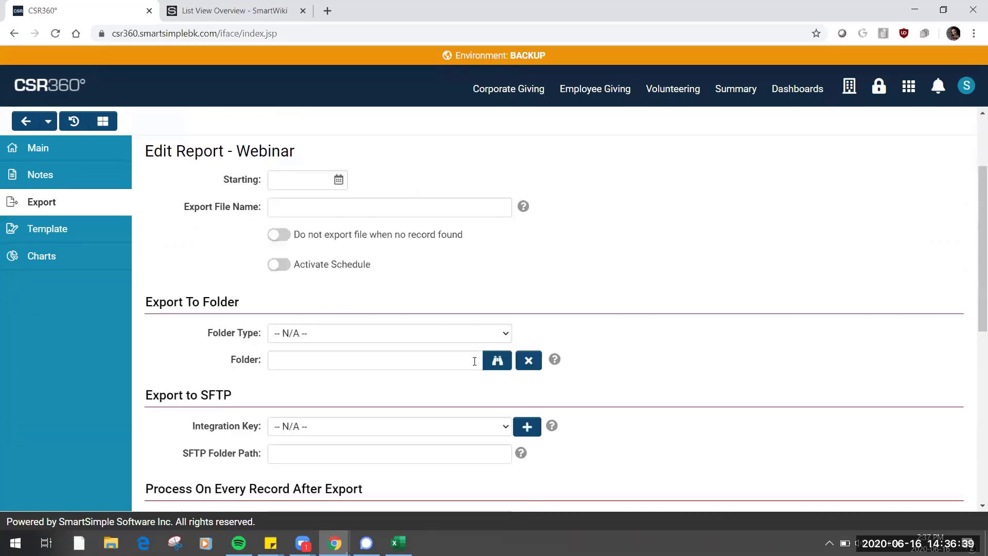
pyautogui.click(366, 333)
pyautogui.click(365, 332)
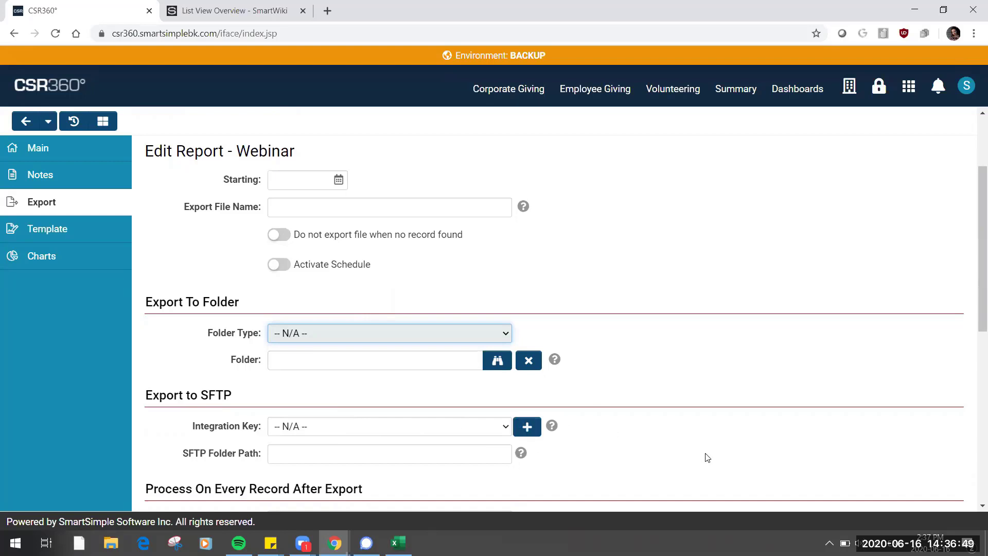
pyautogui.scroll(-5, 706, 458)
pyautogui.scroll(-3, 706, 458)
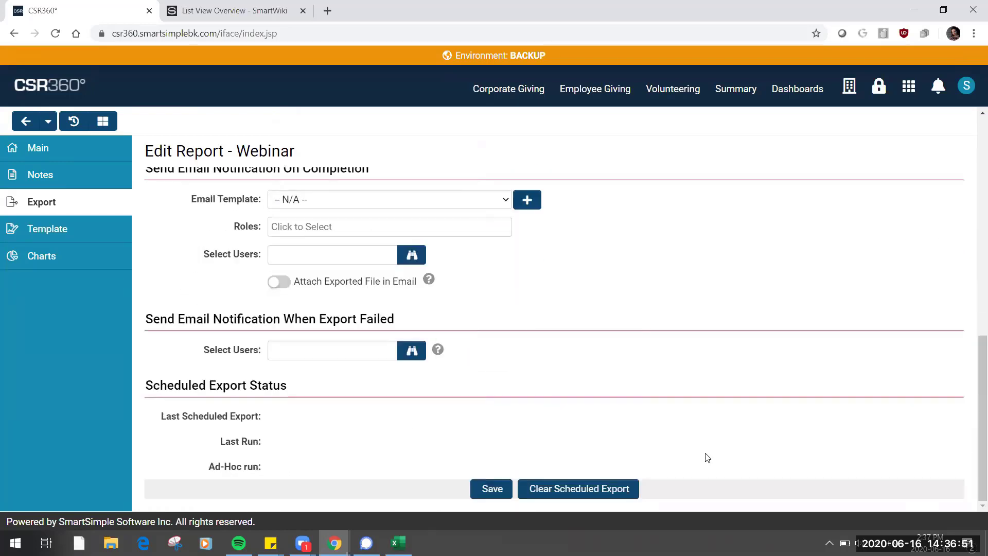
pyautogui.scroll(2, 593, 299)
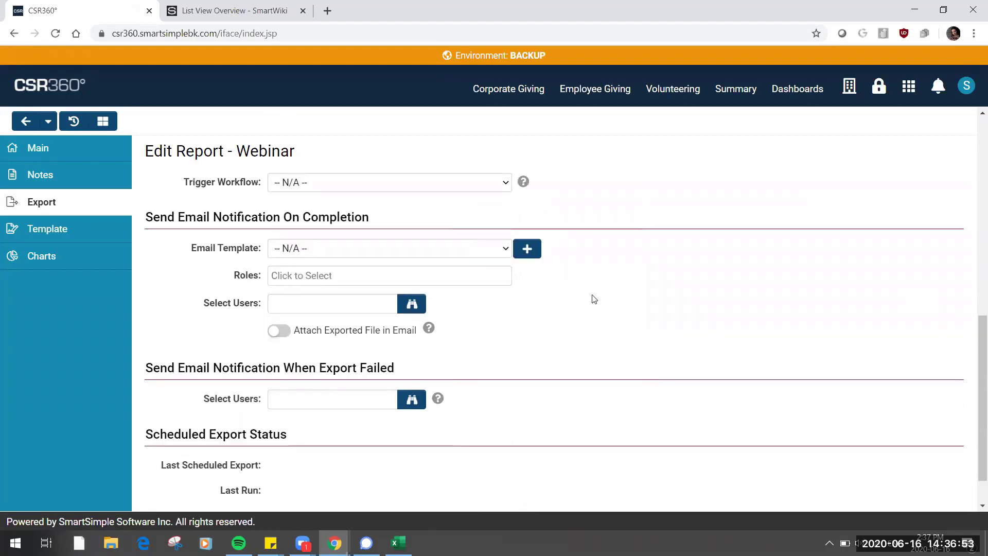
pyautogui.scroll(-2, 594, 299)
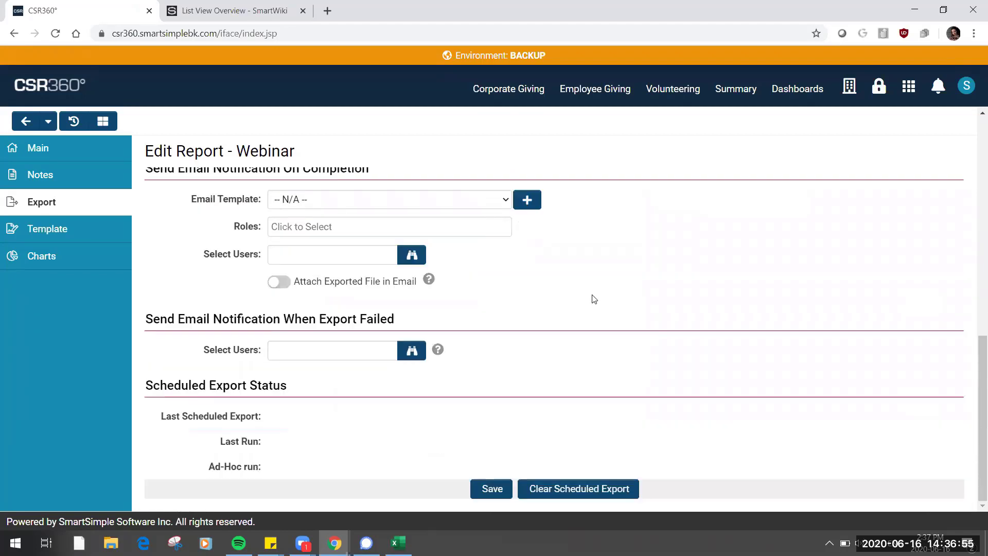
pyautogui.scroll(10, 592, 298)
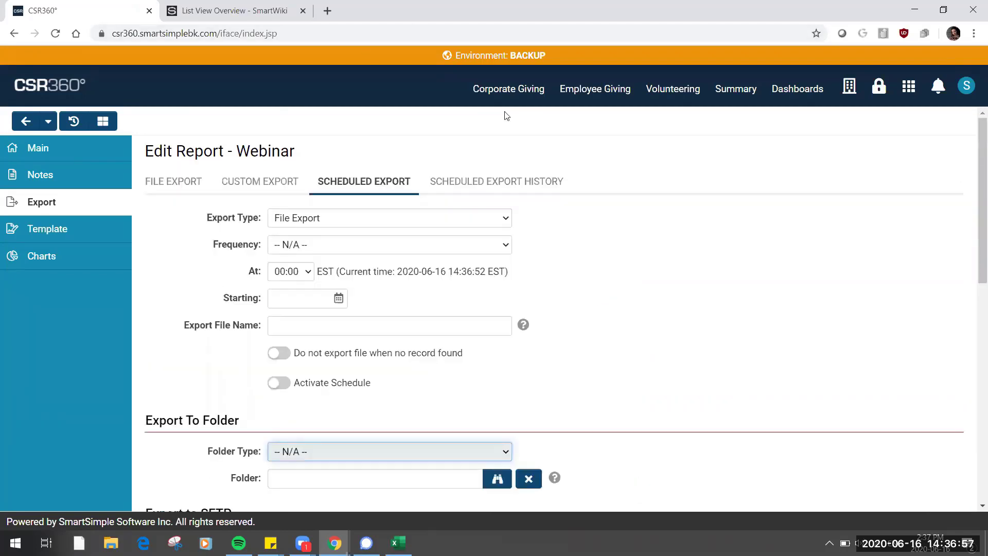
pyautogui.click(518, 179)
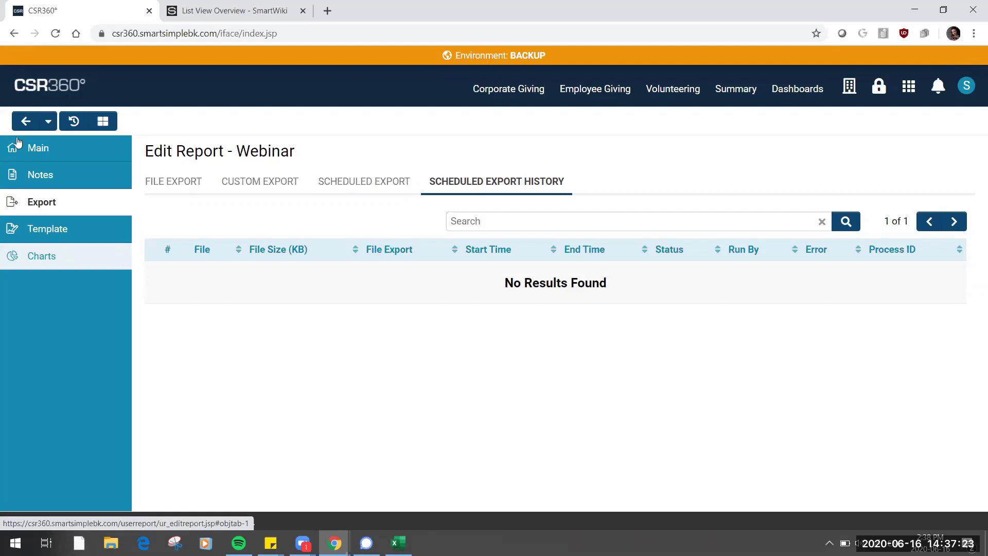
# Add the criterion >0 to the Difference column in the report builder, save the report and close the builder.
pyautogui.click(102, 122)
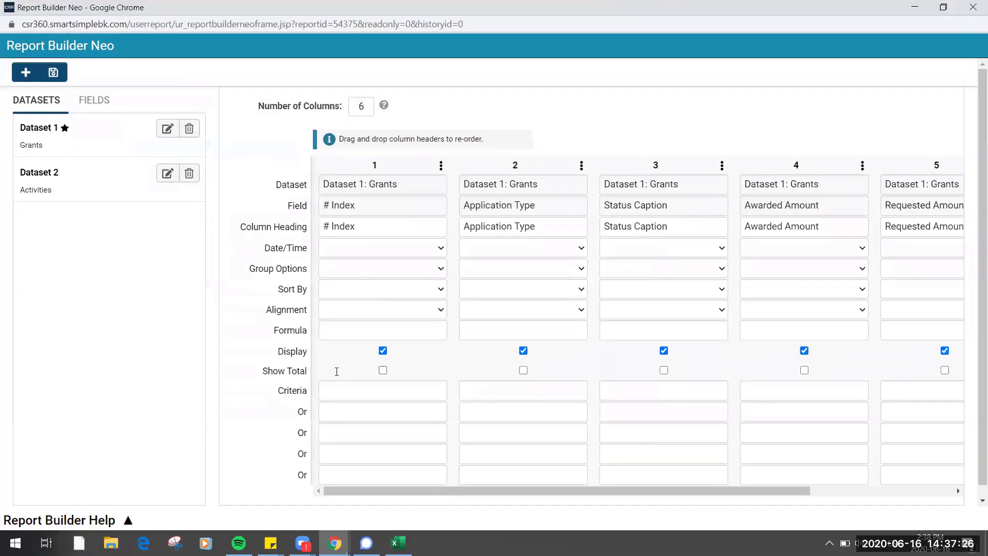
pyautogui.click(341, 390)
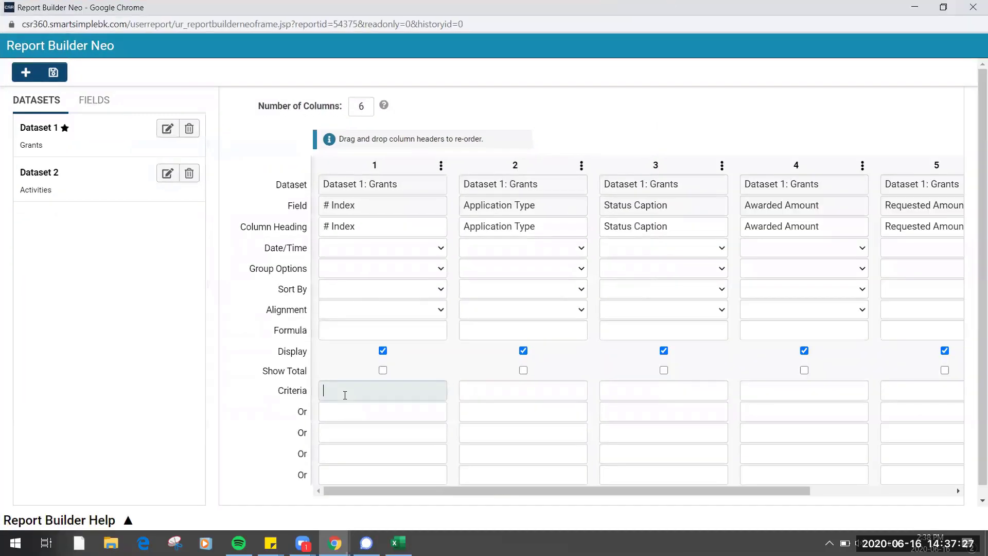
pyautogui.hscroll(4, 597, 403)
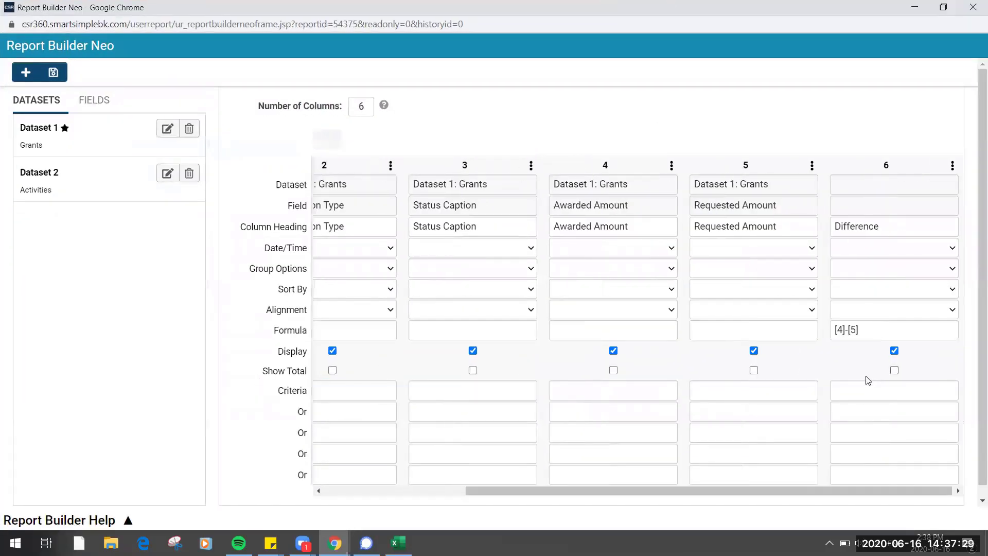
pyautogui.click(858, 391)
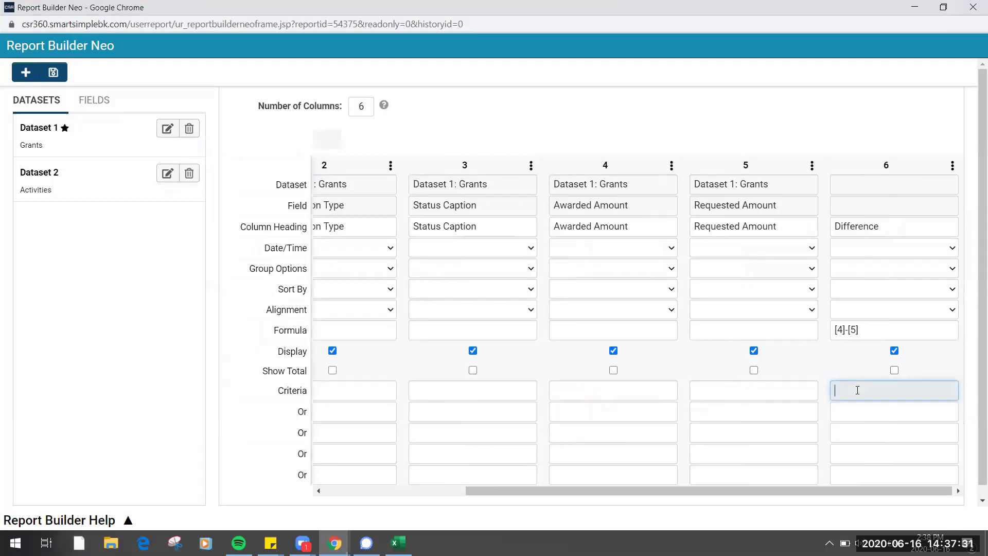
pyautogui.write('>0')
pyautogui.click(52, 72)
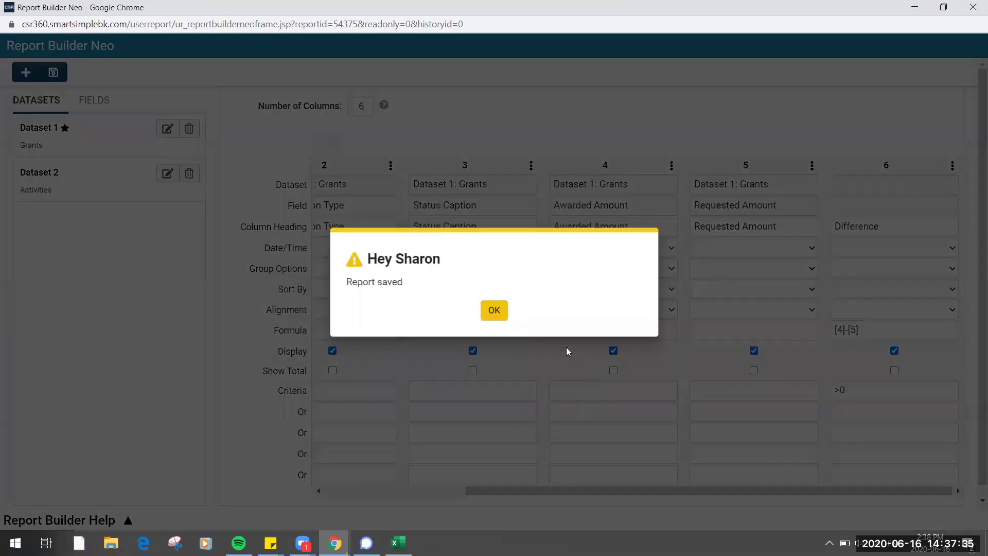
pyautogui.click(496, 309)
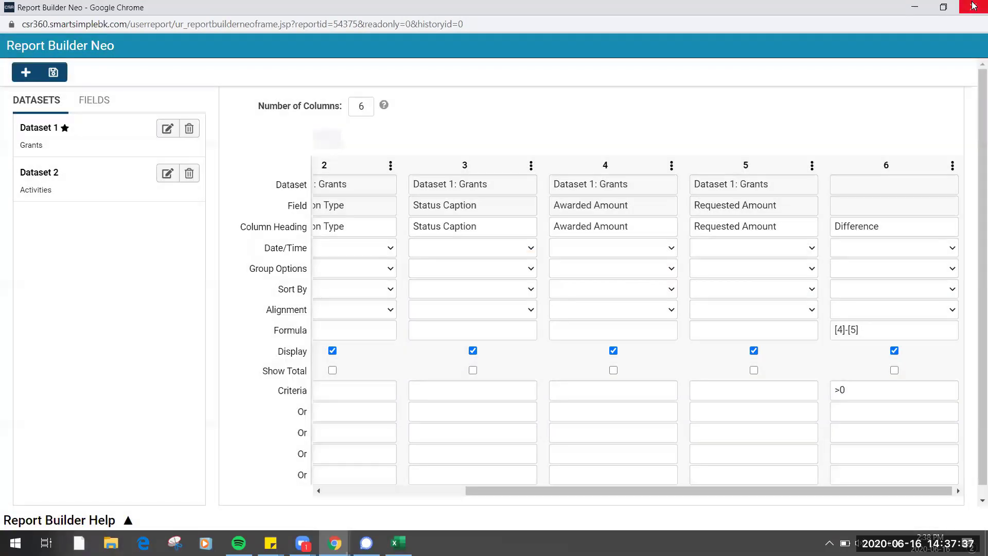
pyautogui.click(973, 7)
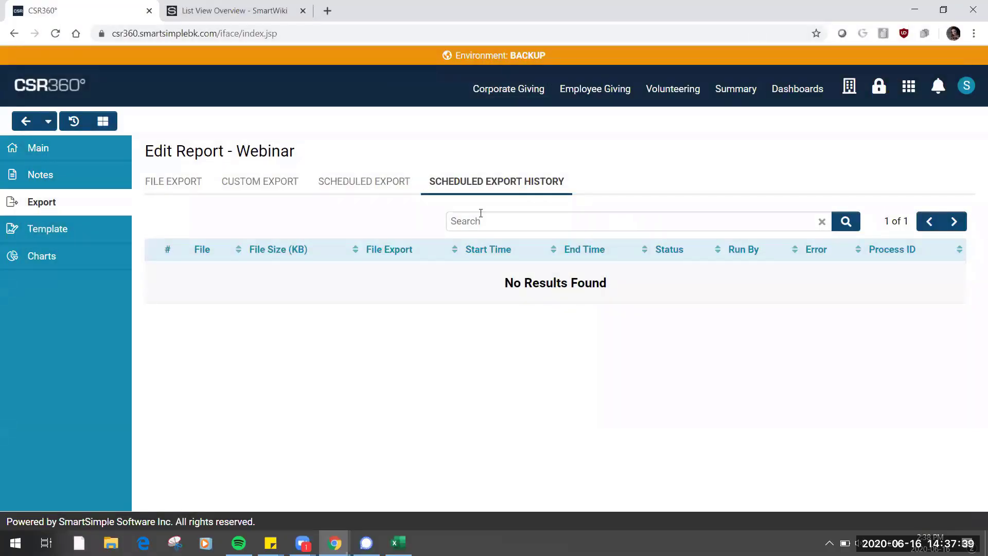
# Preview the filtered Webinar report, check the Difference values in its rows, and close the preview.
pyautogui.click(84, 156)
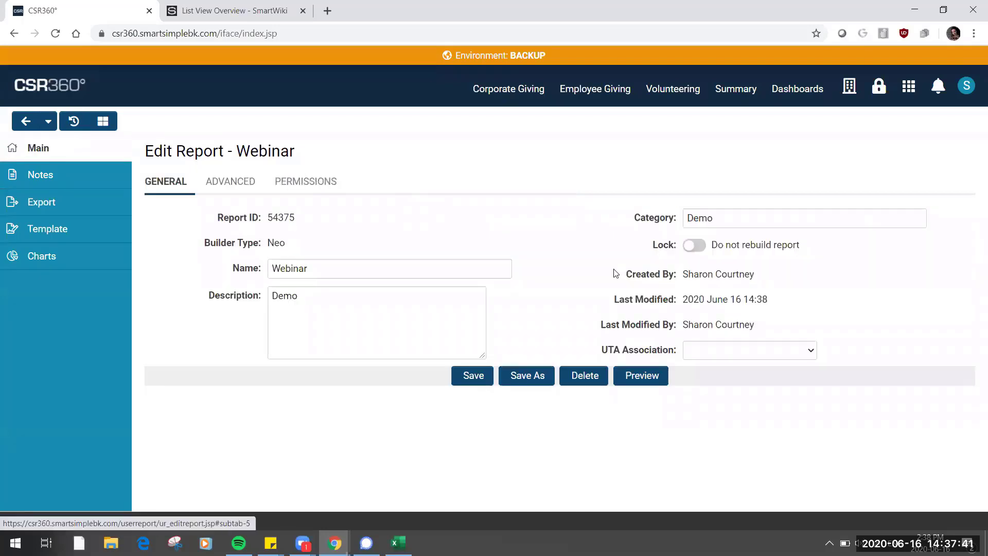
pyautogui.click(640, 379)
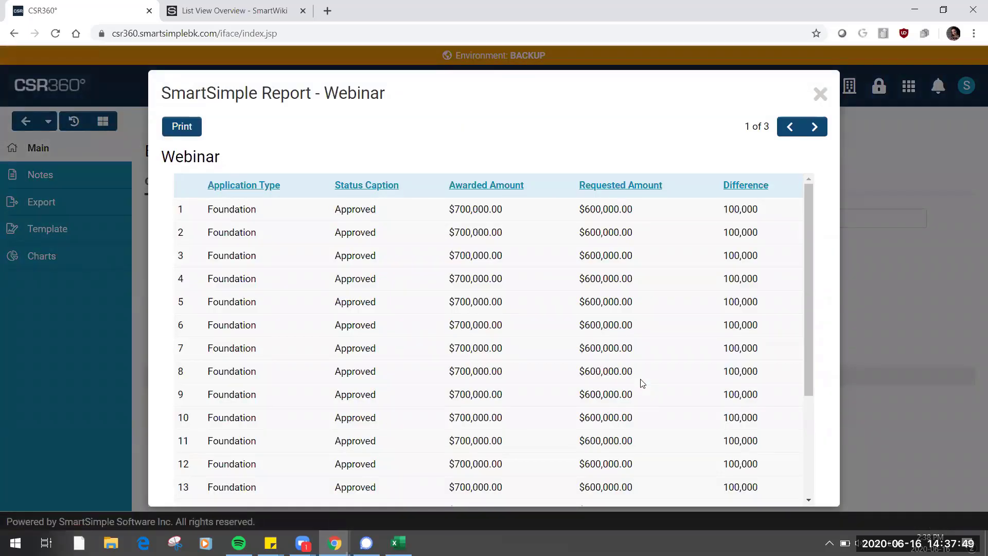
pyautogui.scroll(-3, 736, 353)
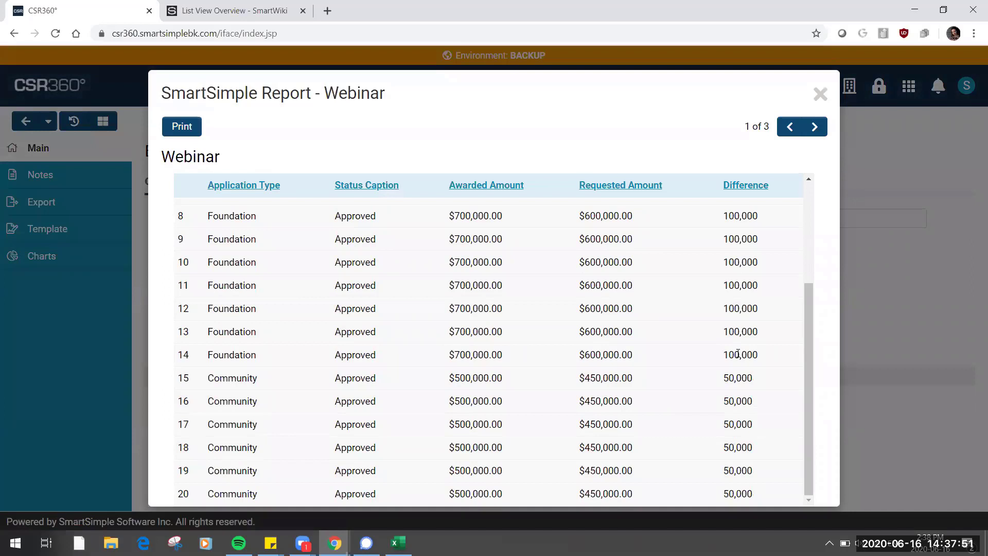
pyautogui.scroll(3, 738, 355)
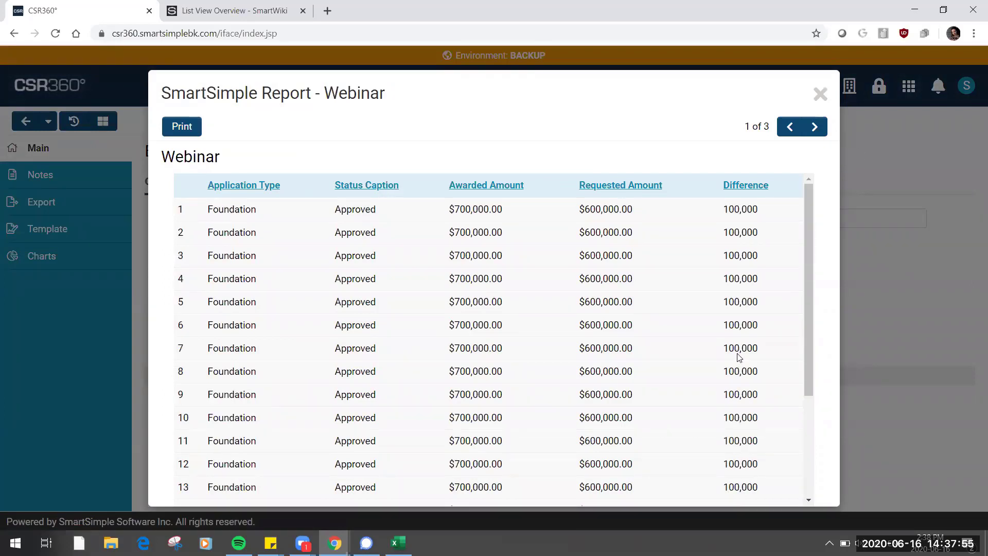
pyautogui.click(820, 93)
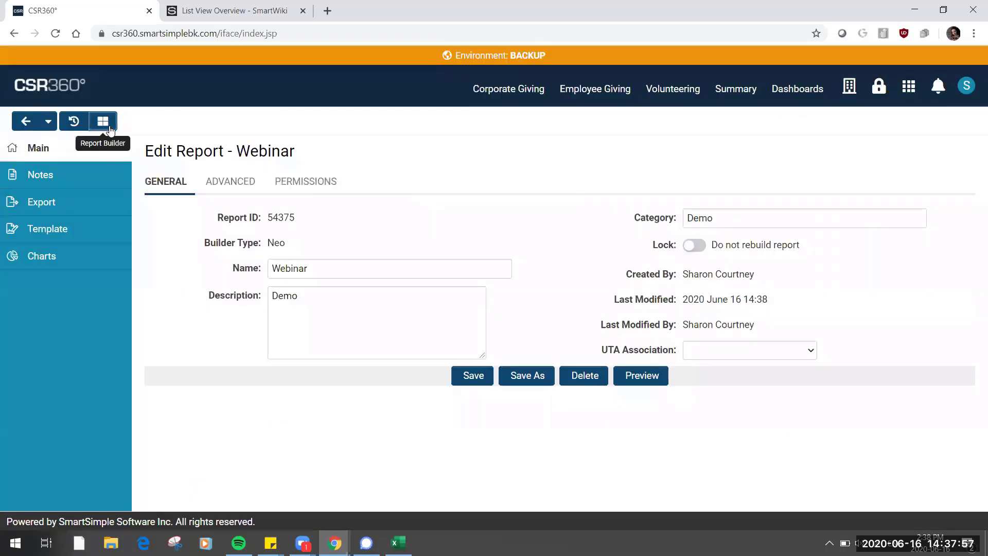
# Add the criterion =x to the Application Type column in the report builder, save the report, and check the filtered preview.
pyautogui.click(103, 121)
pyautogui.doubleClick(488, 10)
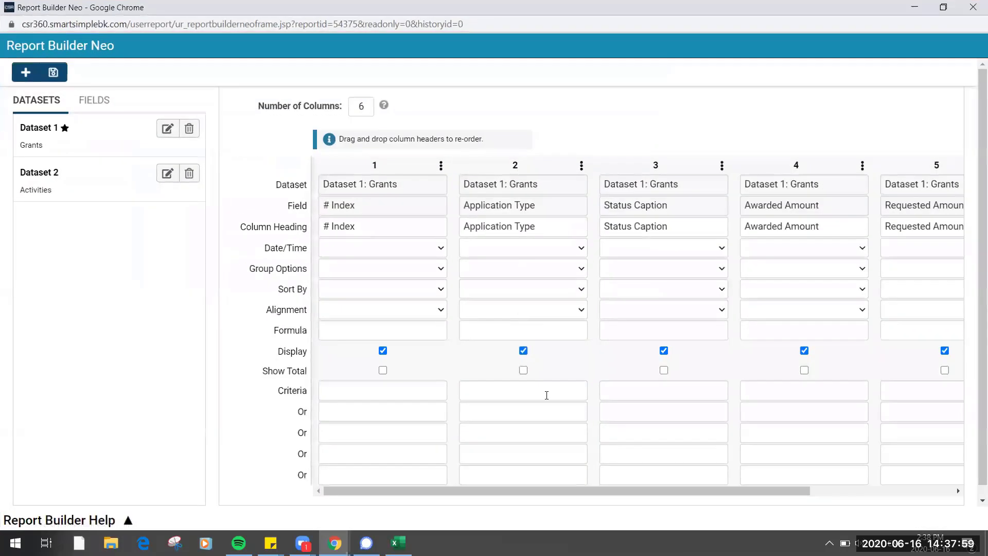
pyautogui.click(523, 390)
pyautogui.write('=')
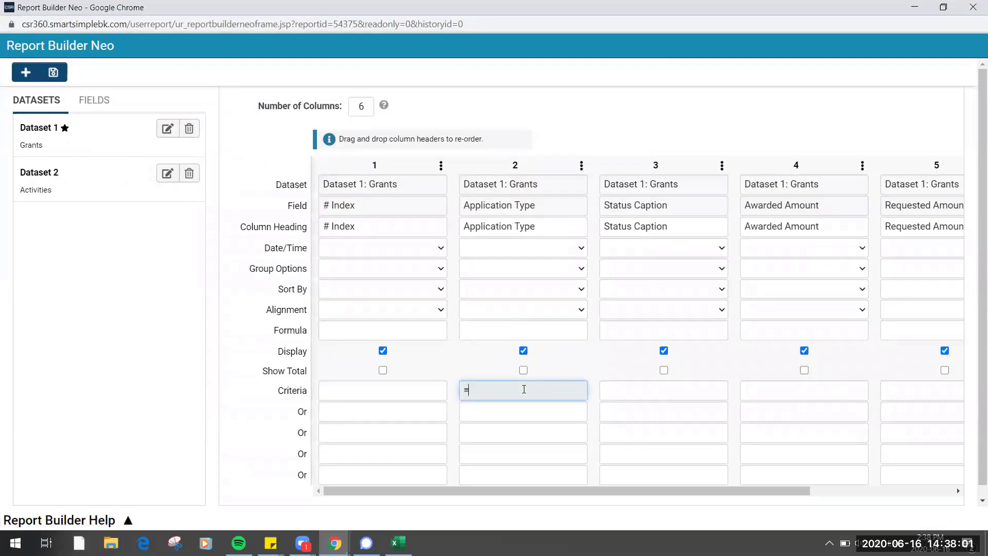
pyautogui.write('x')
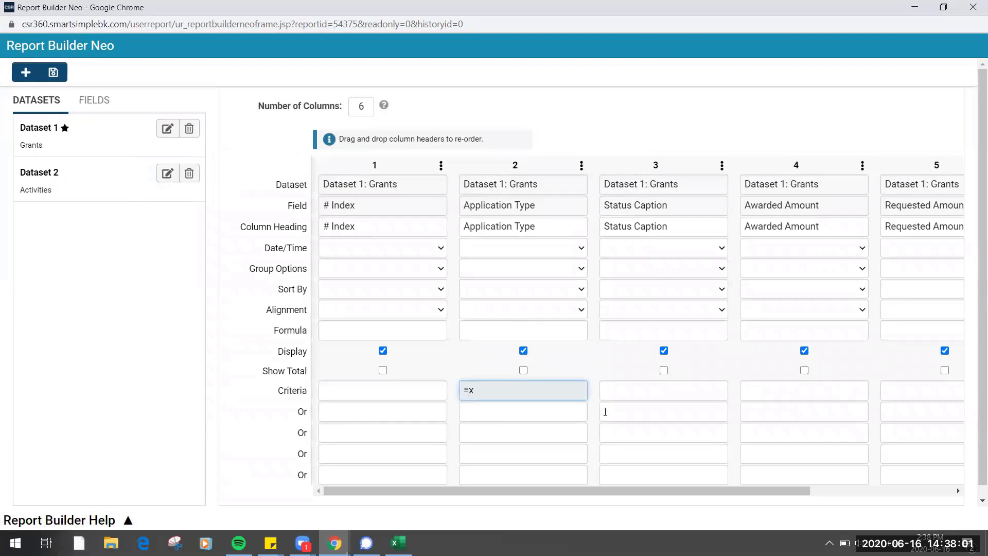
pyautogui.click(63, 72)
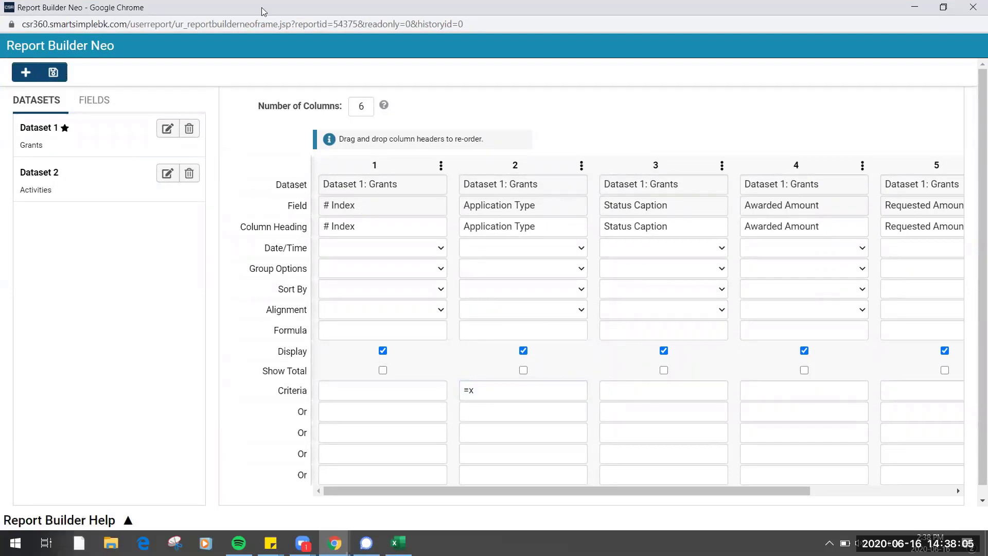
pyautogui.moveTo(262, 6); pyautogui.dragTo(269, 97)
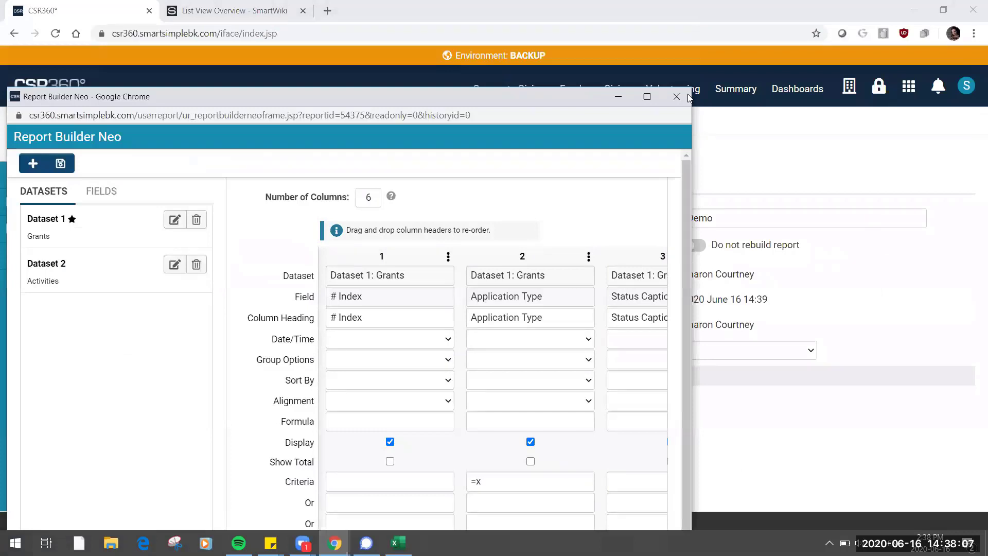
pyautogui.click(689, 97)
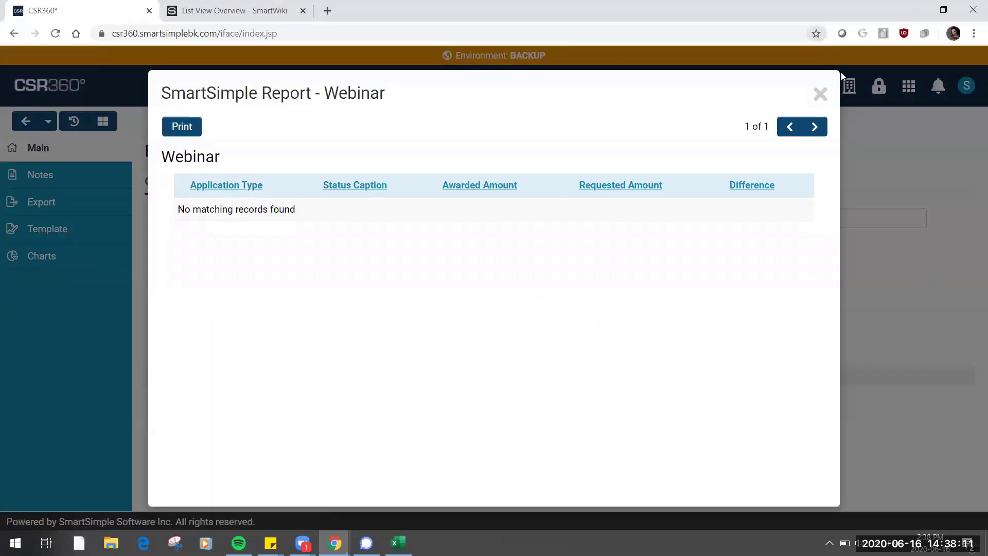
pyautogui.click(820, 94)
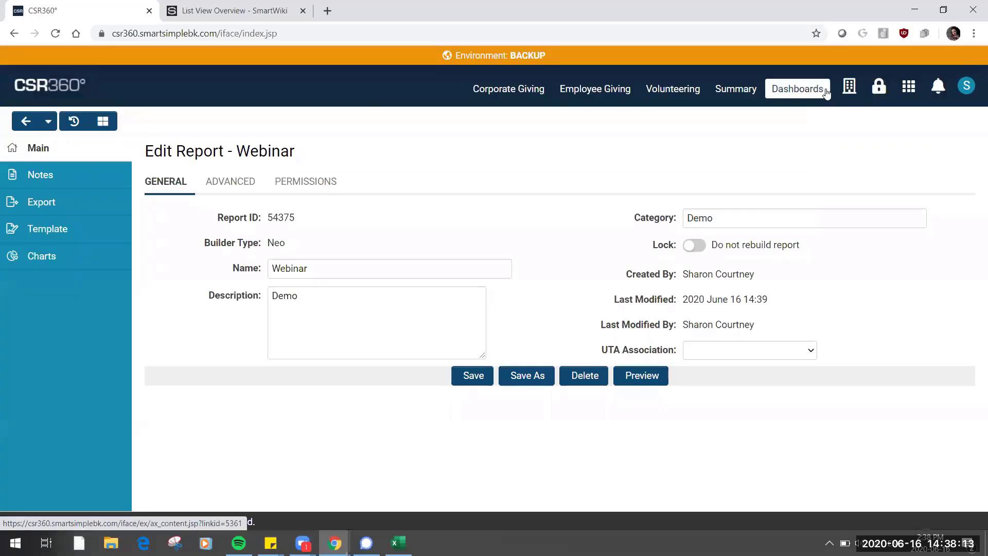
# Clear the criterion from the Application Type column in the report builder and close the builder.
pyautogui.click(116, 122)
pyautogui.doubleClick(309, 8)
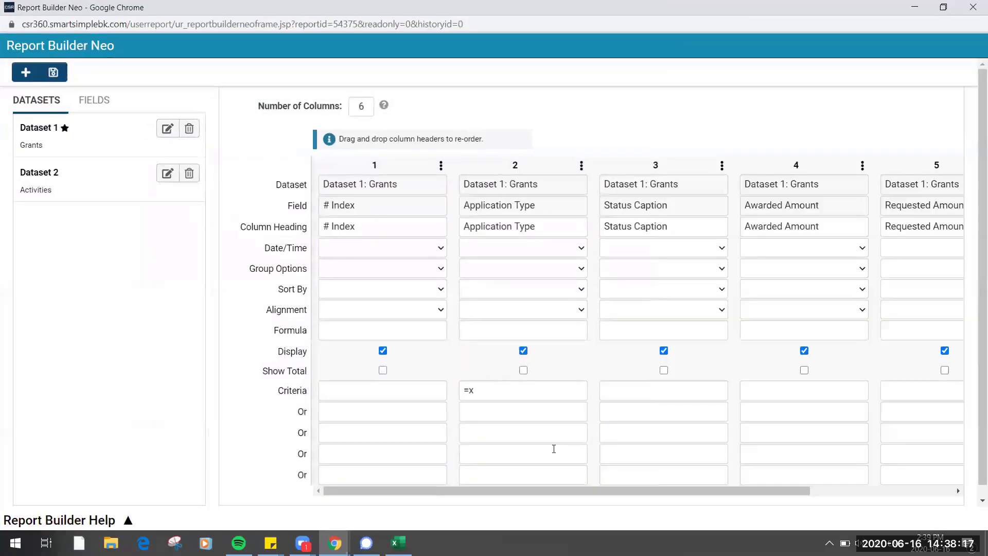
pyautogui.doubleClick(485, 394)
pyautogui.press('BackSpace')
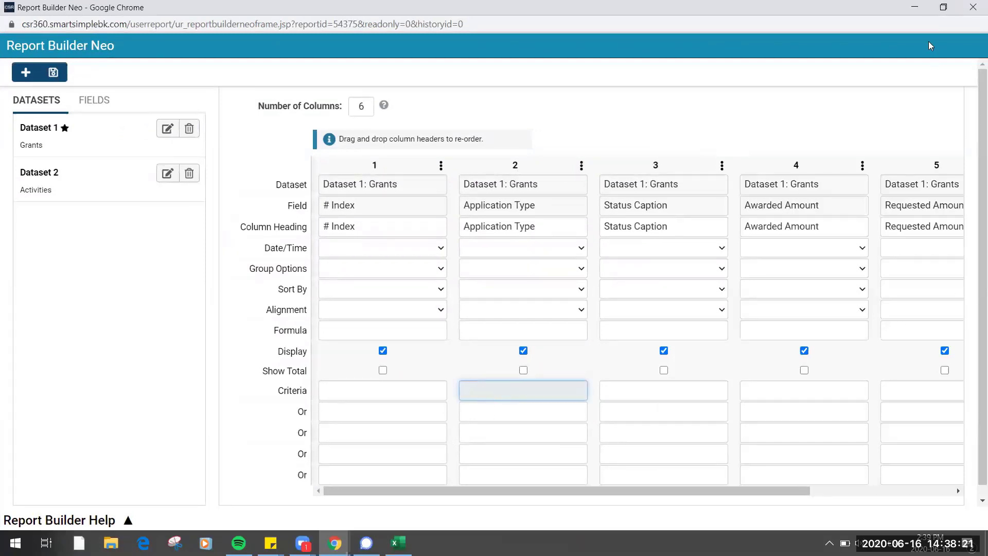
pyautogui.click(972, 8)
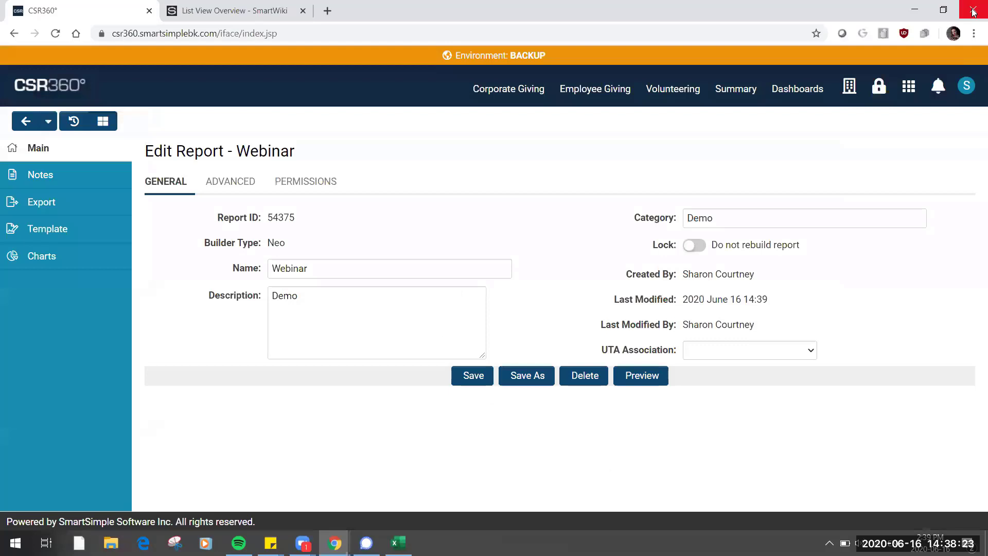
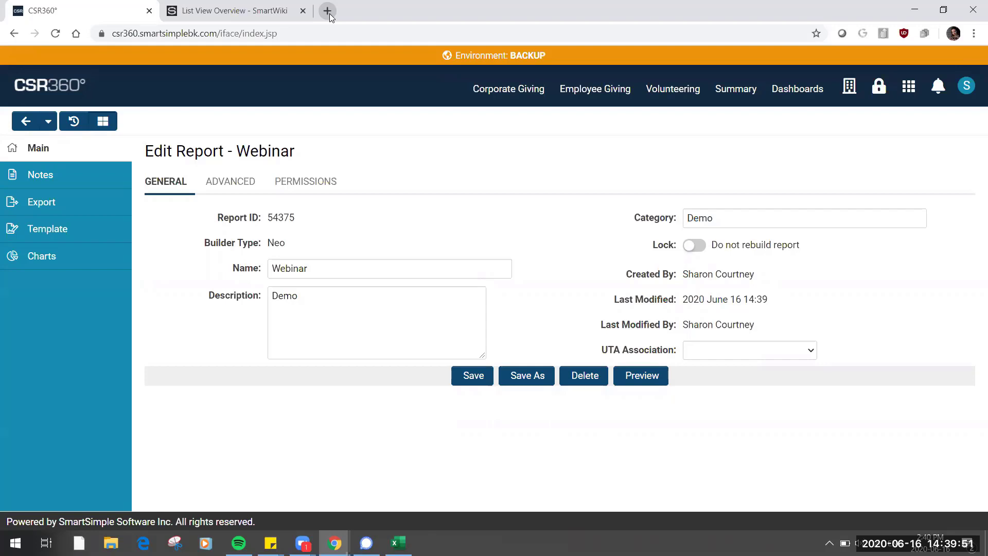
# Go to the Corporate Giving application and show its Activities list.
pyautogui.click(909, 86)
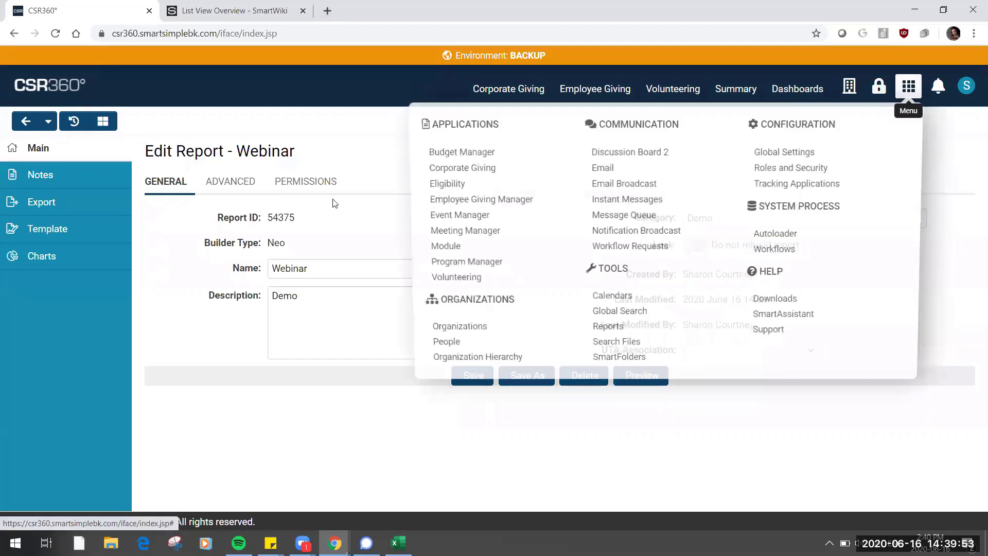
pyautogui.click(452, 169)
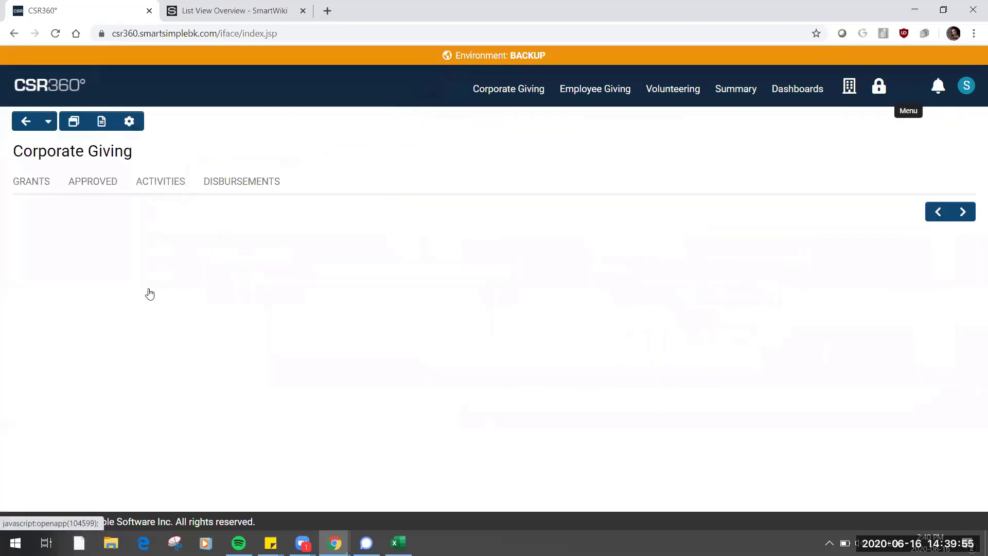
pyautogui.click(146, 175)
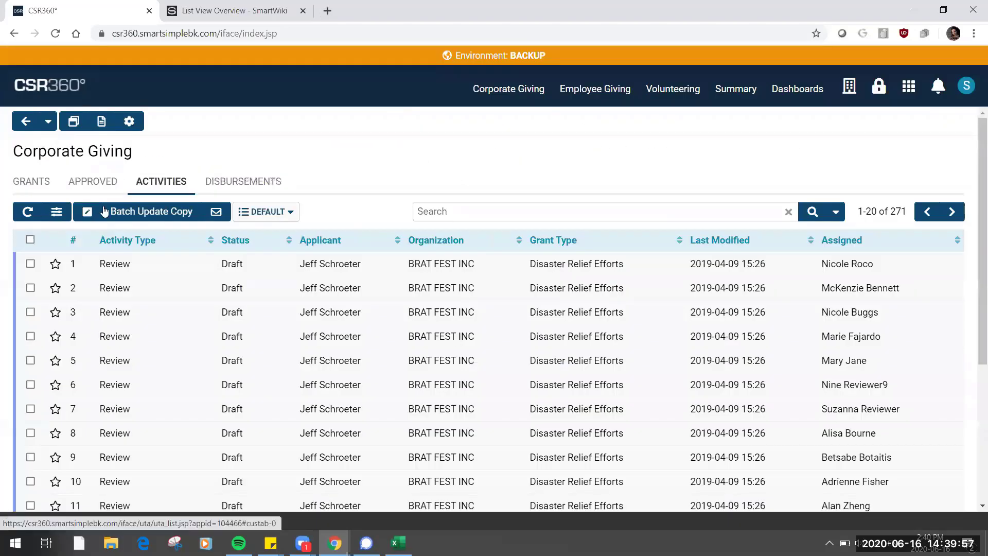
# Enable File Download for the Default system list view of the activities, save the view and close its settings.
pyautogui.click(292, 218)
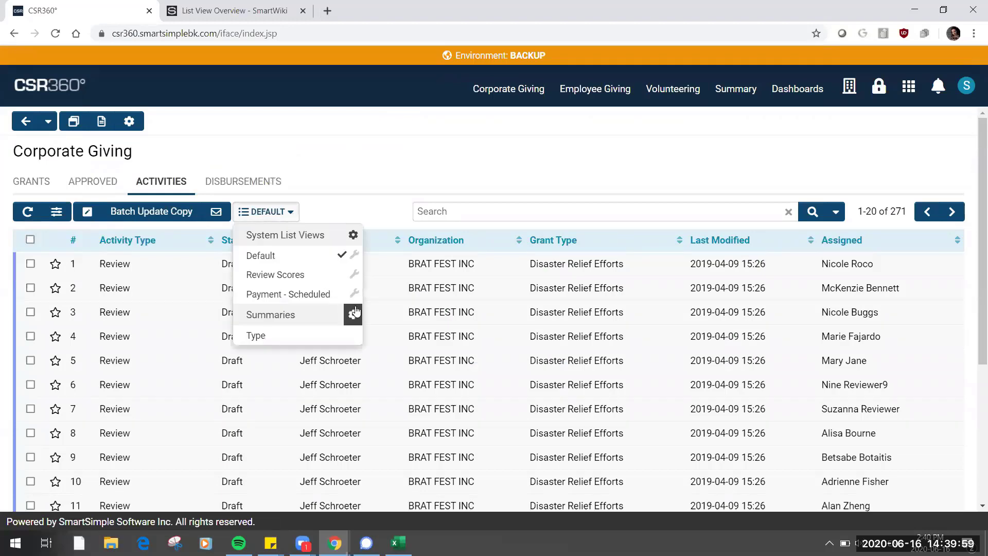
pyautogui.click(359, 256)
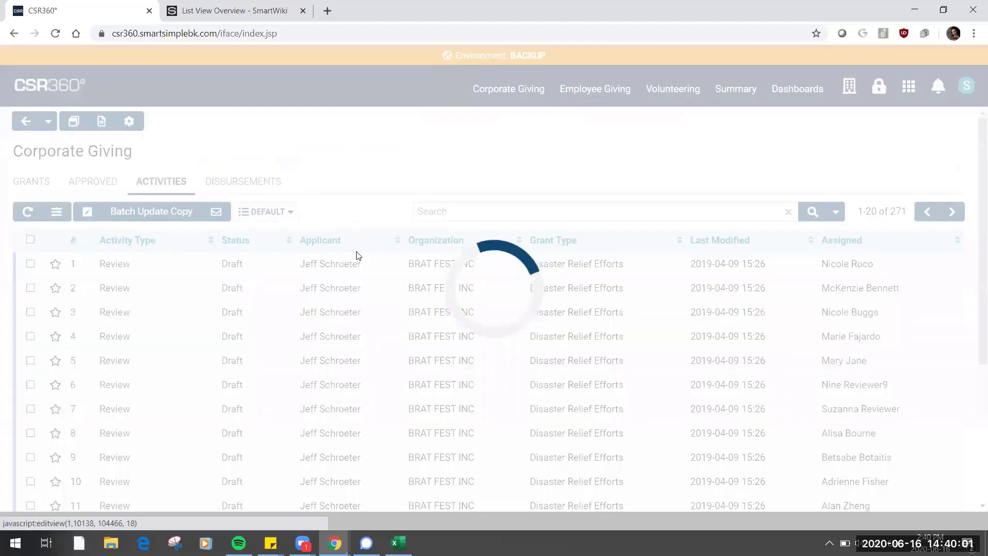
pyautogui.scroll(-10, 362, 355)
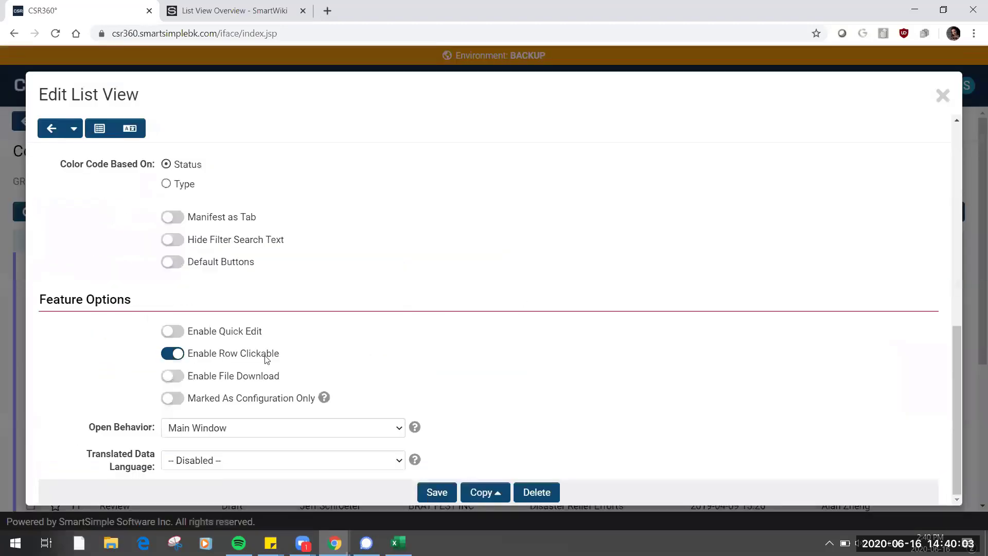
pyautogui.click(177, 388)
pyautogui.click(432, 491)
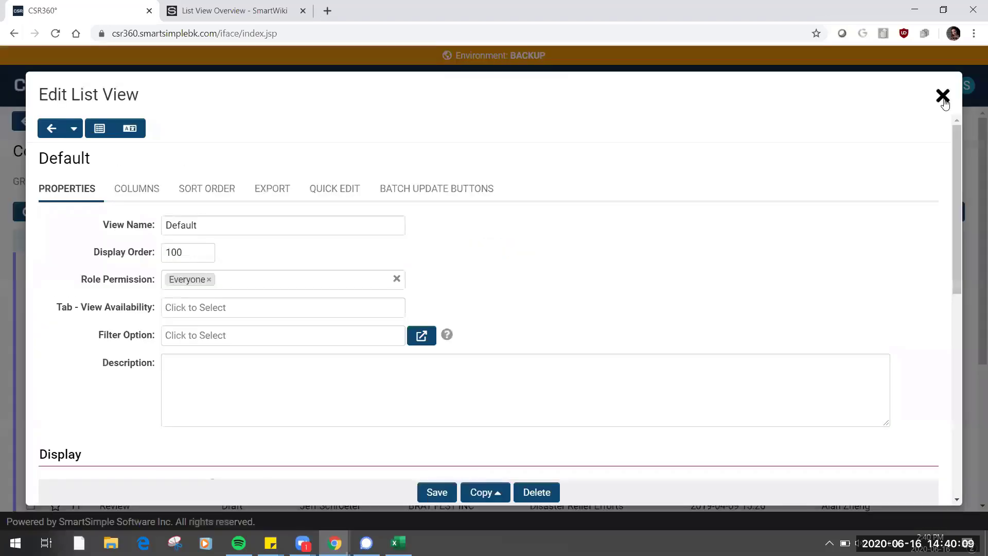
pyautogui.click(942, 95)
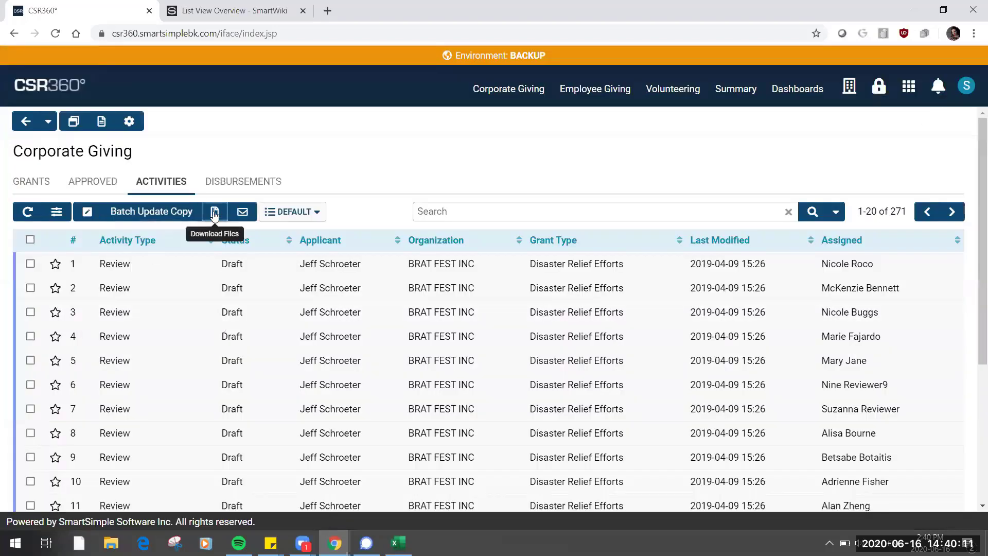
# Review the folder structure and attachment field options for downloading the activities' files, and close the dialog without downloading.
pyautogui.click(215, 212)
pyautogui.click(478, 323)
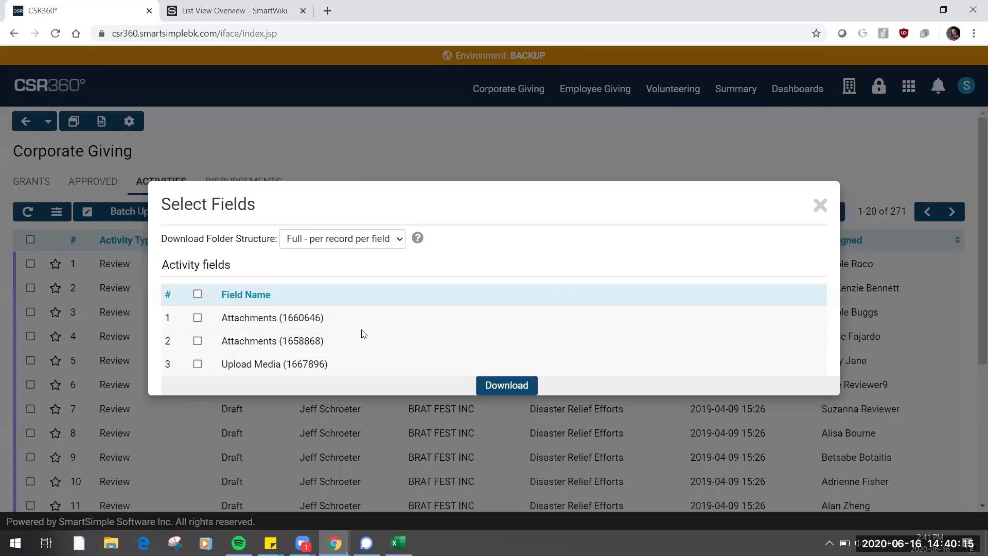
pyautogui.click(819, 206)
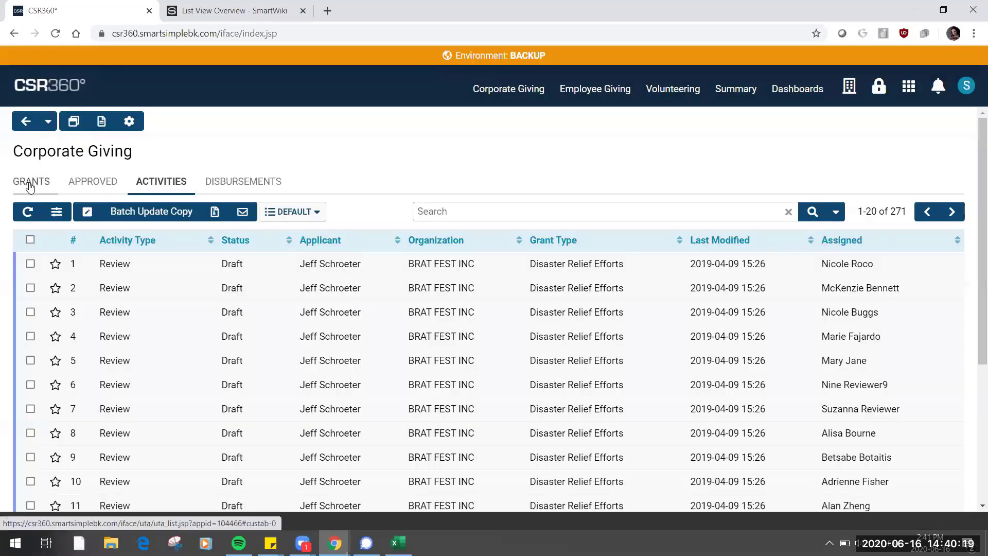
# Review the map panel settings and distance object choices of the personal Map list view for grants, and close its settings.
pyautogui.click(30, 185)
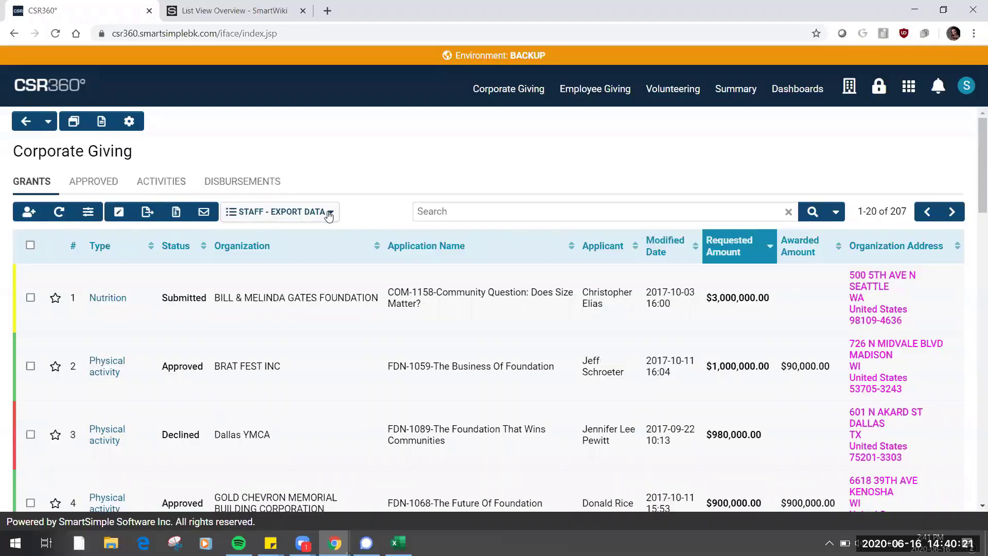
pyautogui.click(329, 215)
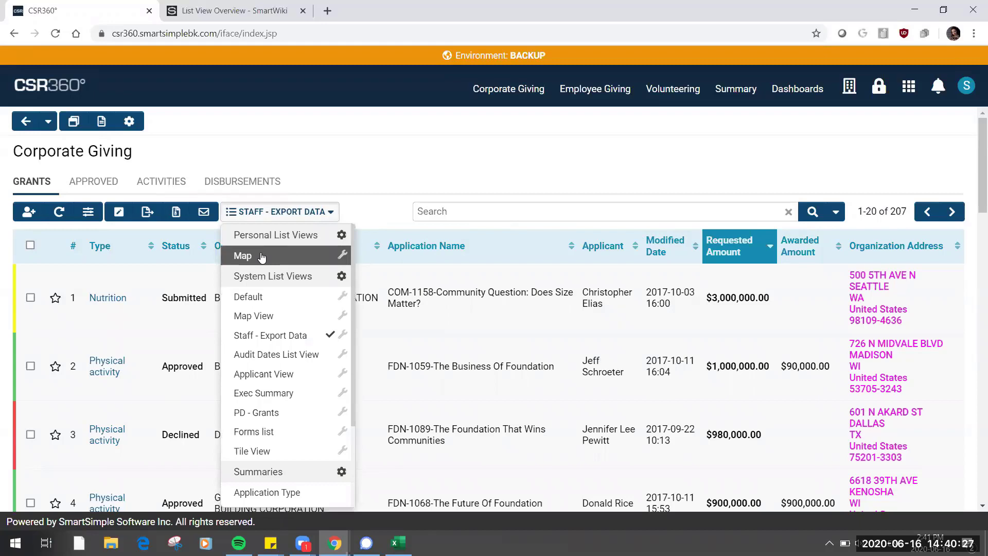
pyautogui.click(343, 256)
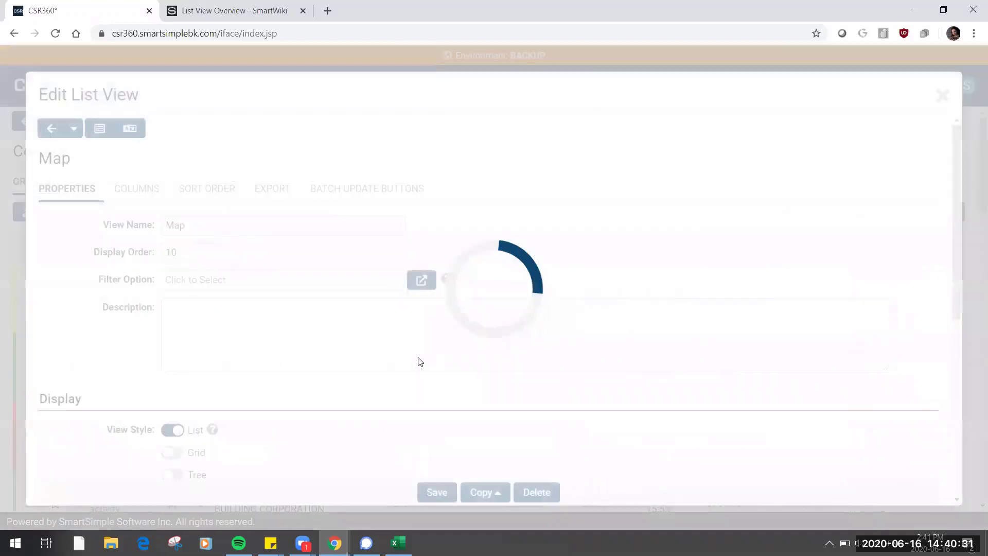
pyautogui.scroll(-8, 525, 364)
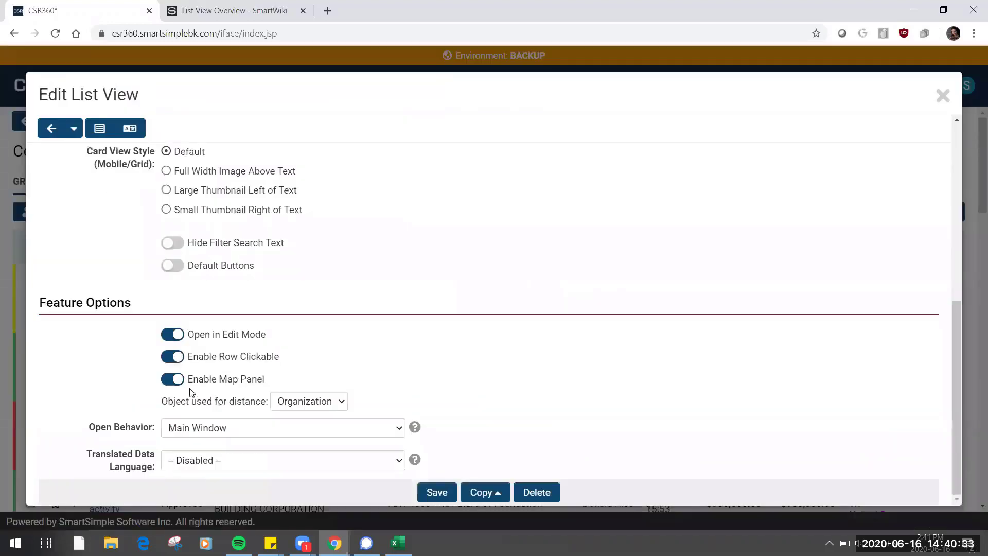
pyautogui.click(316, 402)
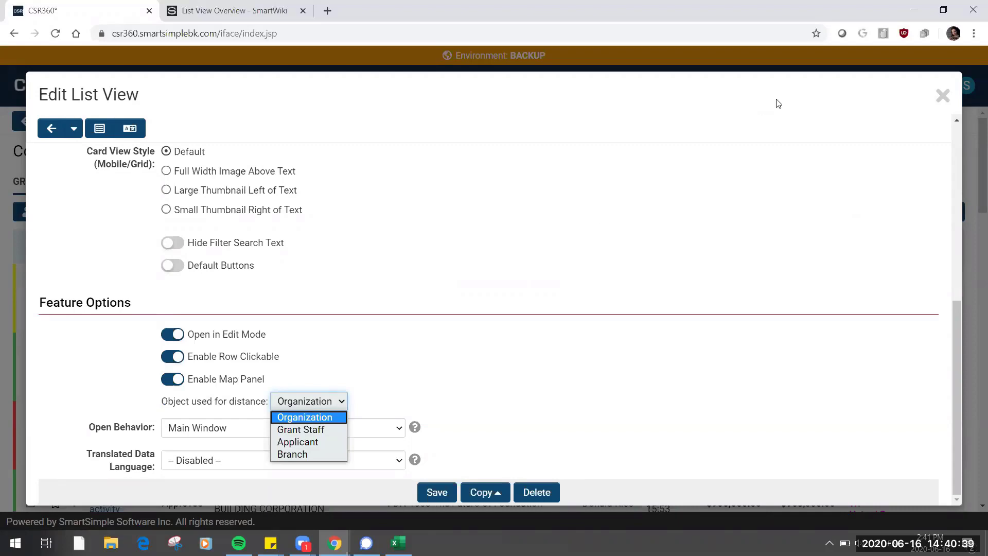
pyautogui.click(941, 92)
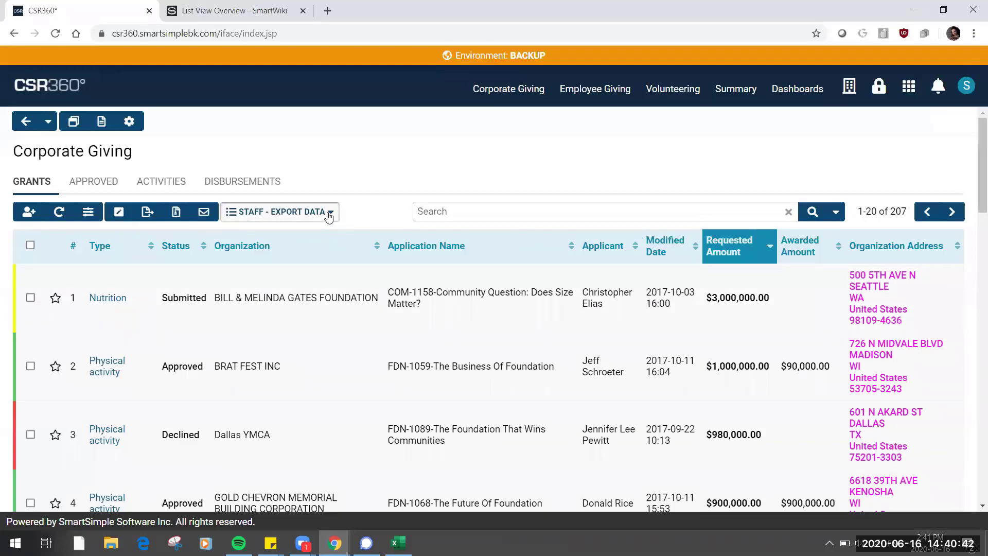
# Switch the grants list to the personal Map view and set the search radius to 5000 mi.
pyautogui.click(329, 215)
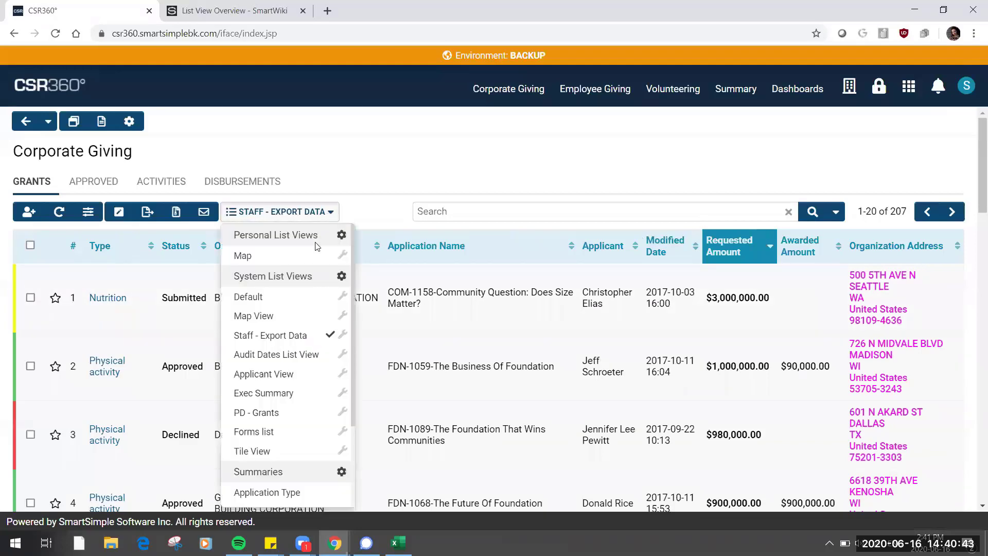
pyautogui.click(312, 254)
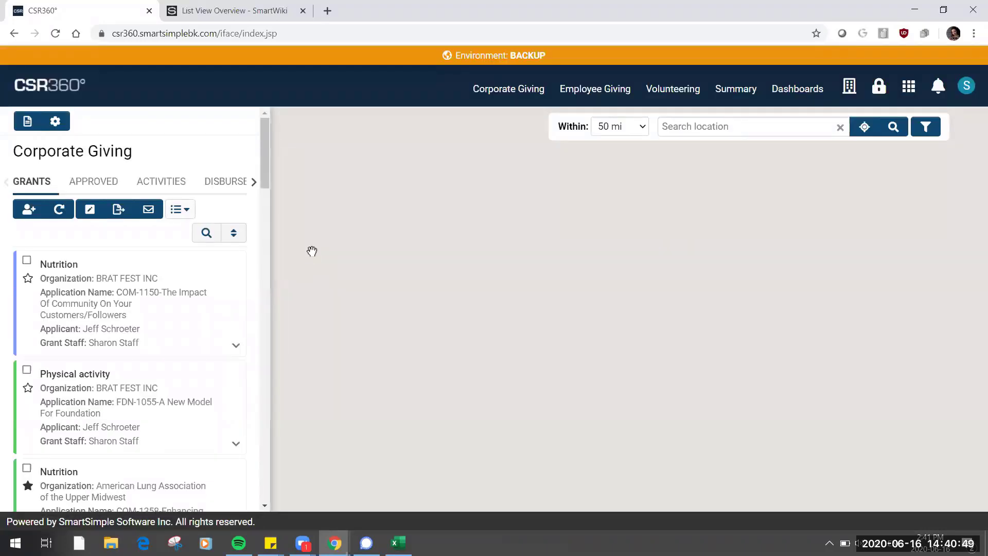
pyautogui.click(623, 129)
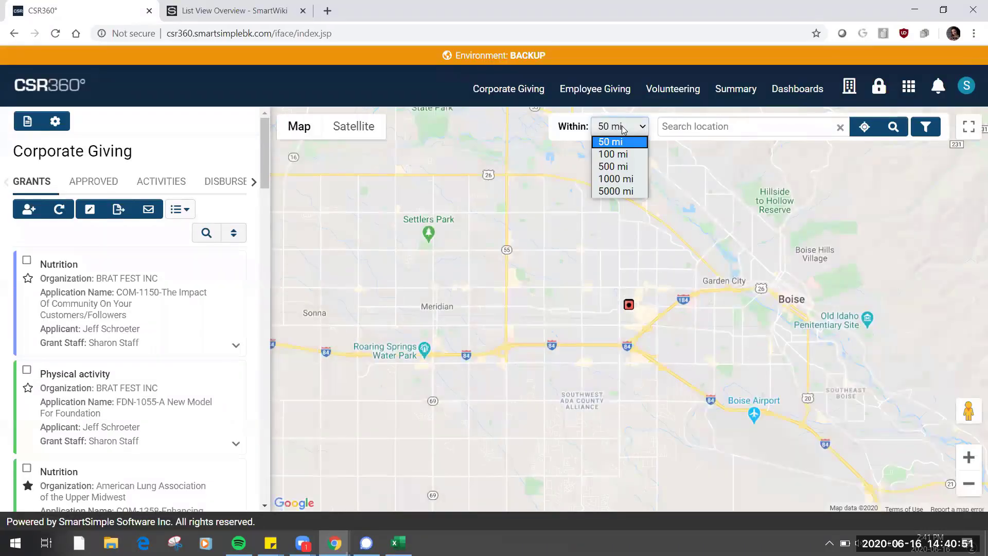
pyautogui.click(620, 192)
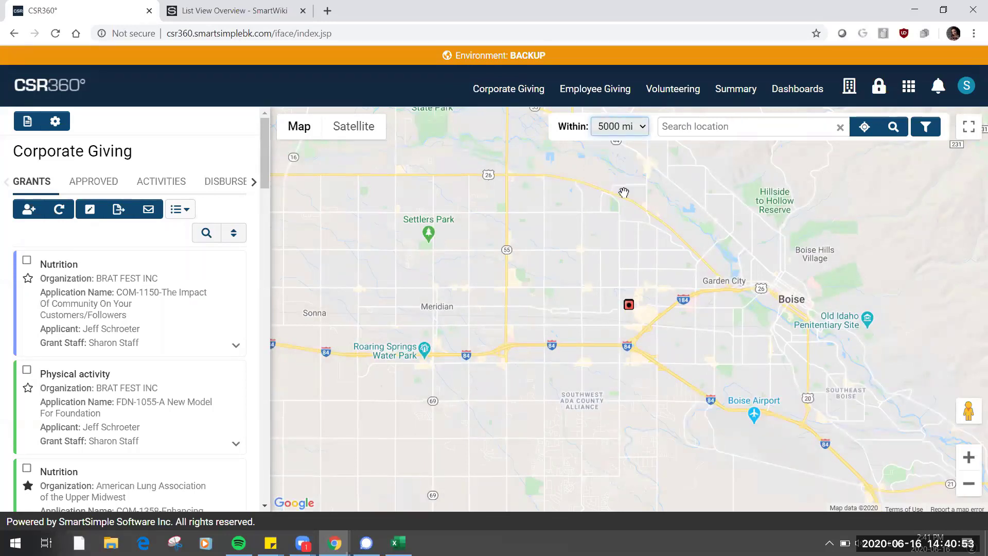
# Centre the grants map on the current location, allowing location access, and view the markers across North America.
pyautogui.click(865, 127)
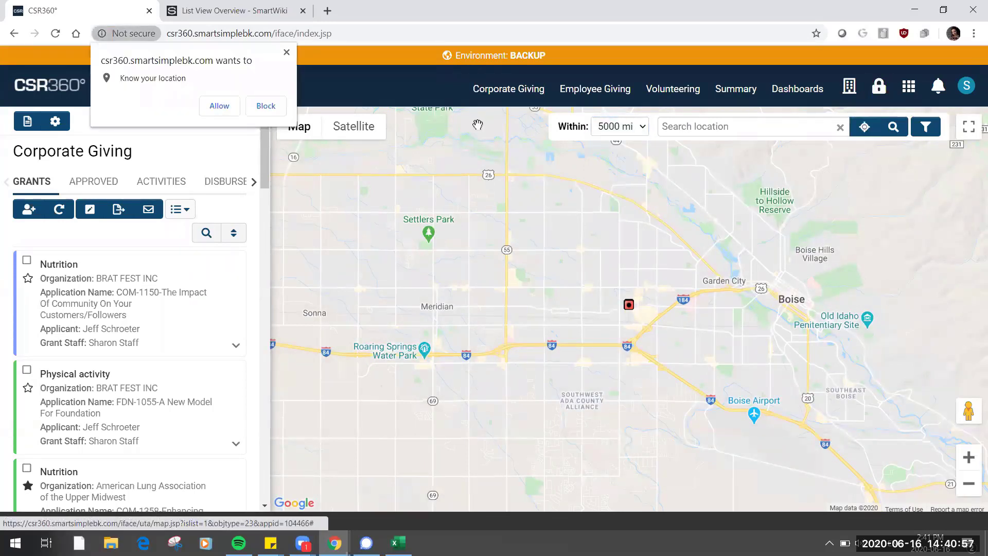
pyautogui.click(218, 108)
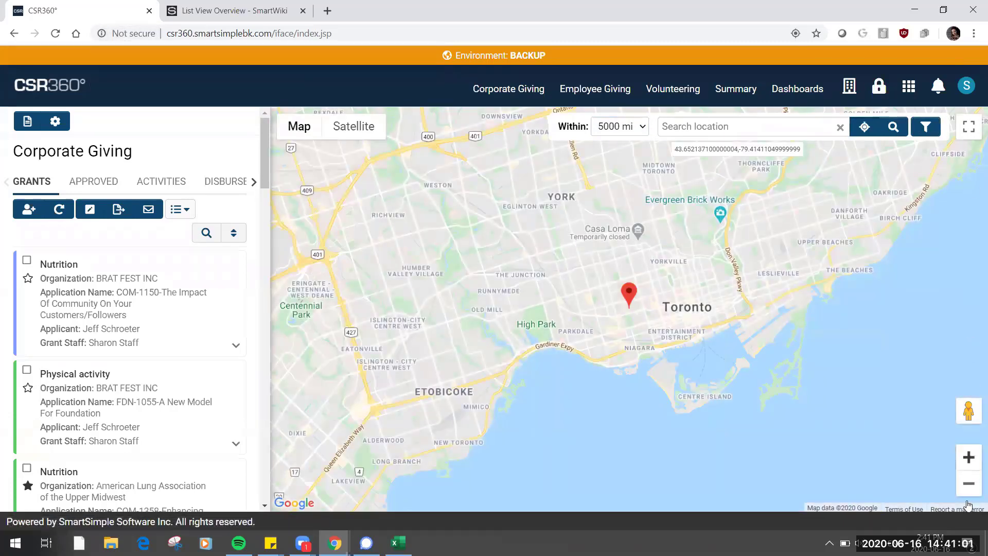
pyautogui.click(969, 484)
pyautogui.click(969, 483)
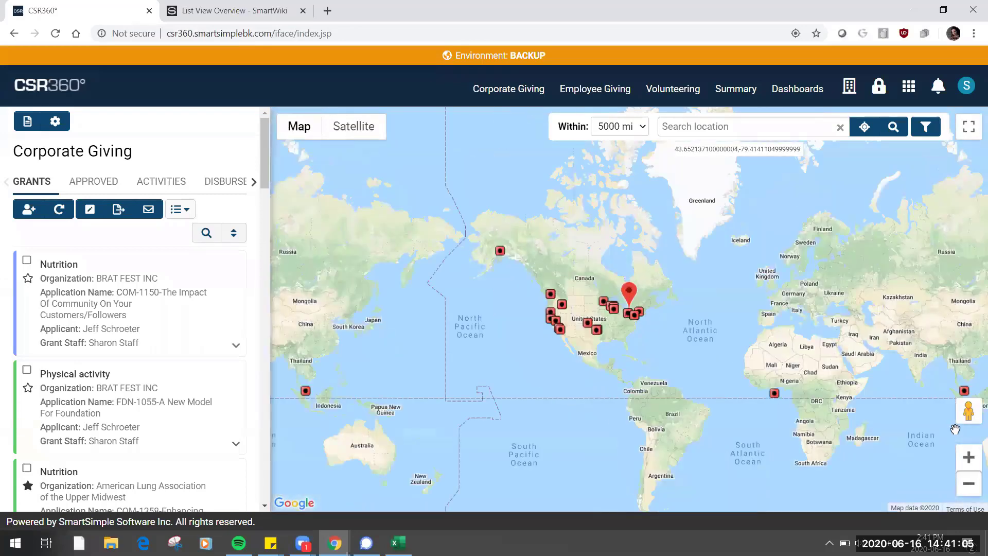
pyautogui.click(970, 458)
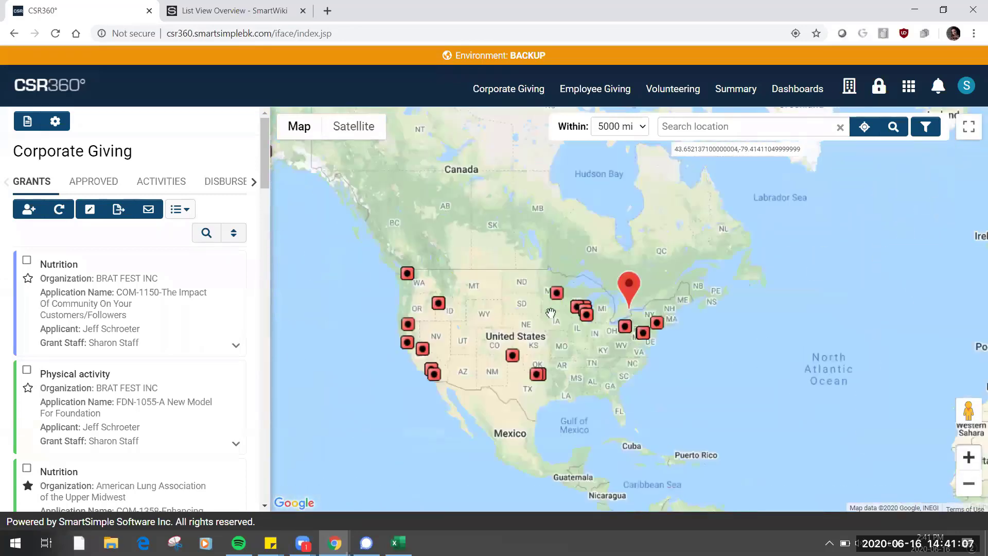
# Review the search and advanced filter options of the grants list beside the map, and hide them again.
pyautogui.moveTo(562, 295); pyautogui.dragTo(651, 275)
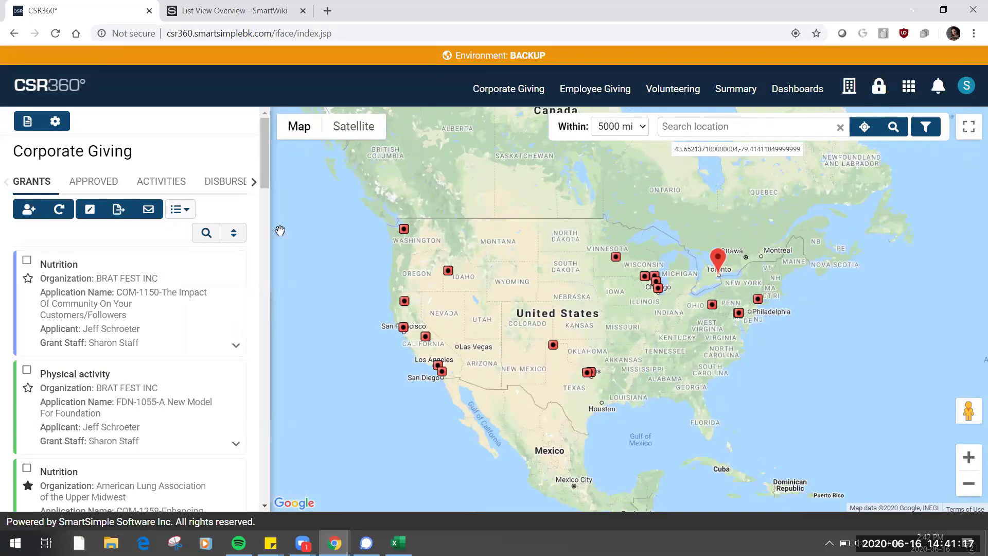
pyautogui.click(209, 233)
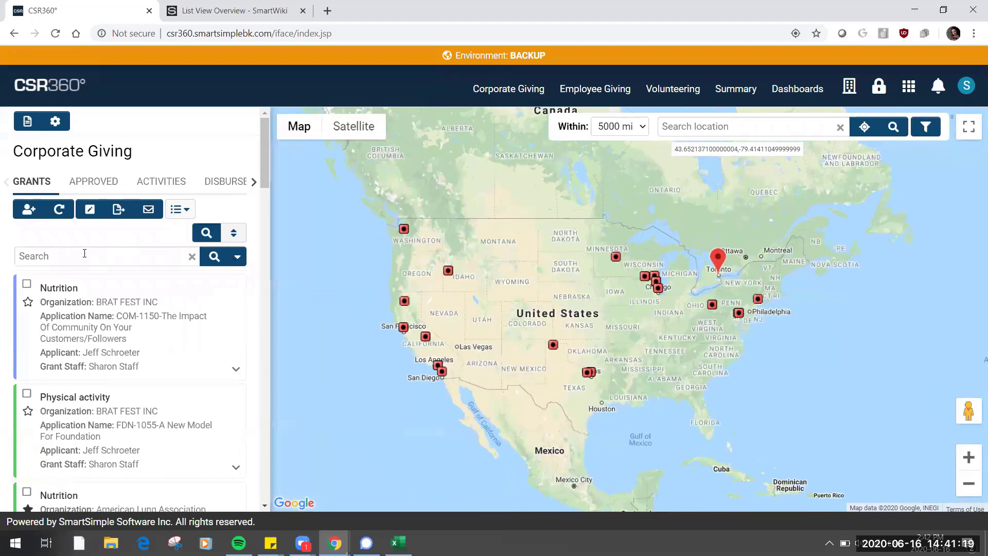
pyautogui.click(234, 259)
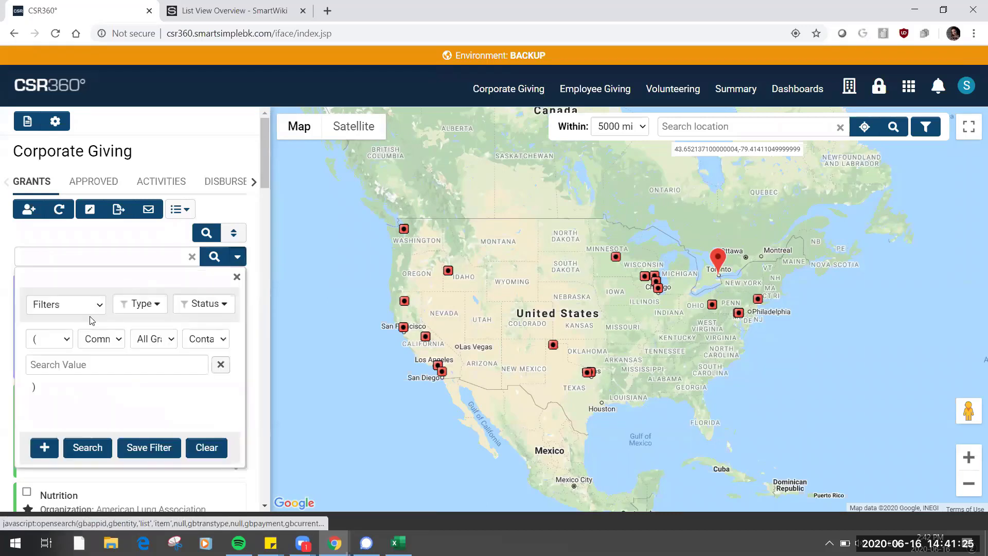
pyautogui.click(228, 234)
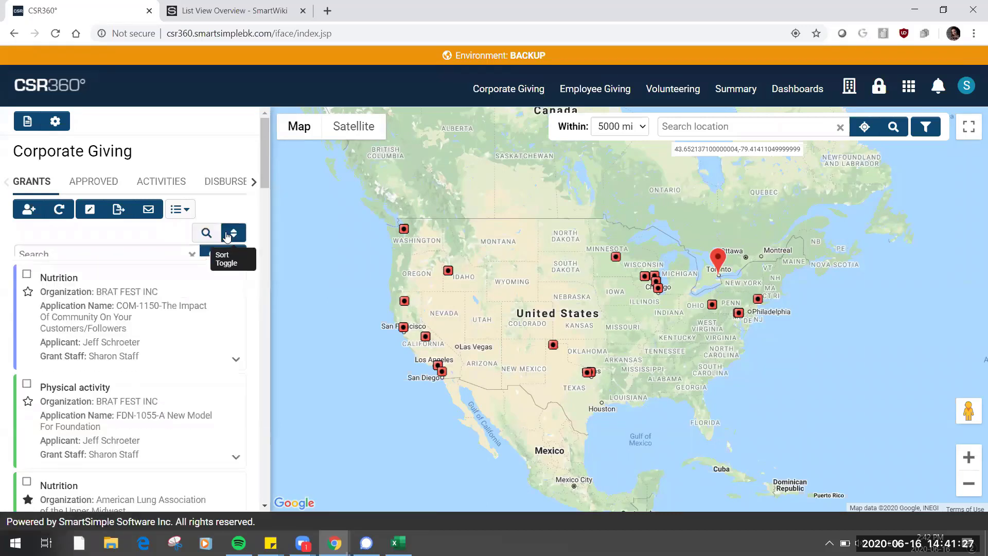
pyautogui.click(227, 235)
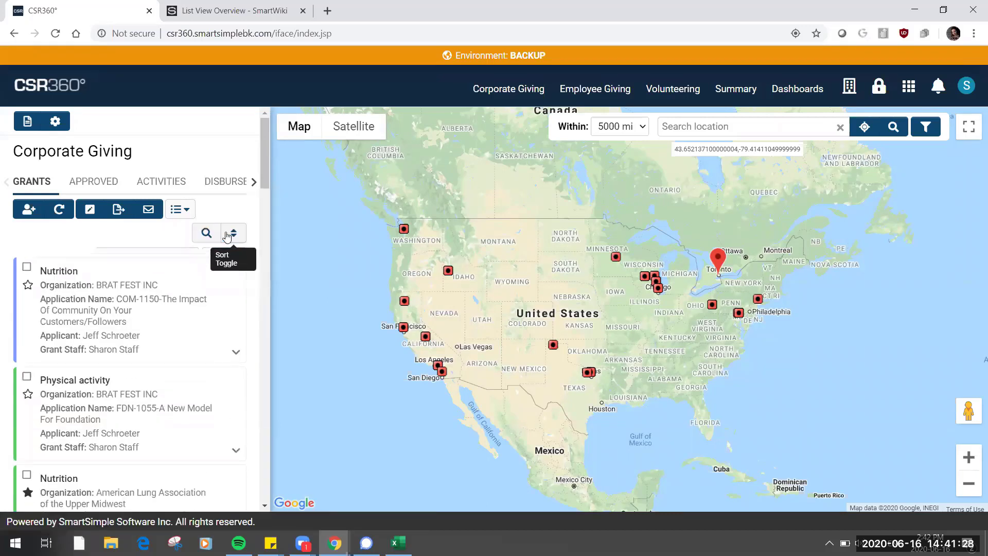
# Switch the grants list from the personal Map view to the Default system list view.
pyautogui.click(186, 211)
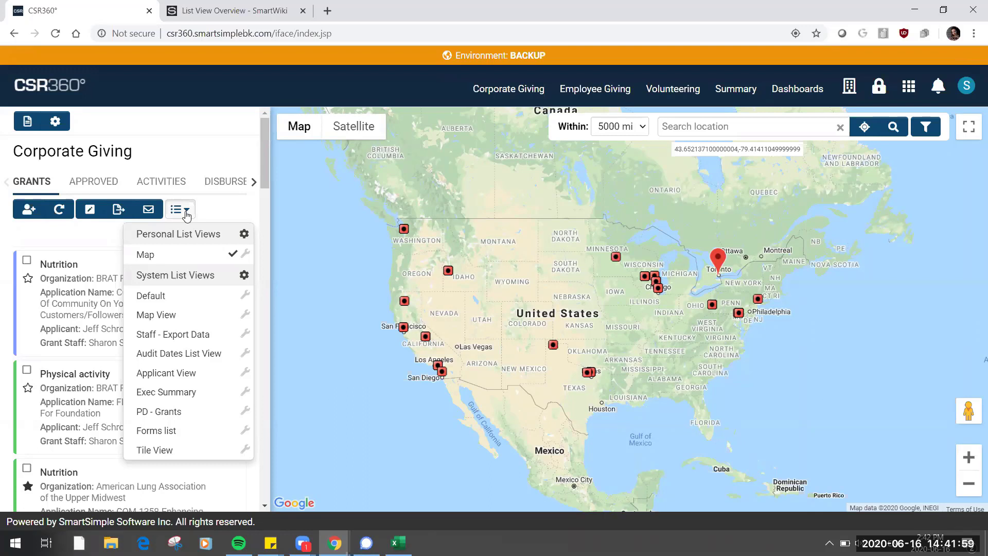
pyautogui.click(187, 304)
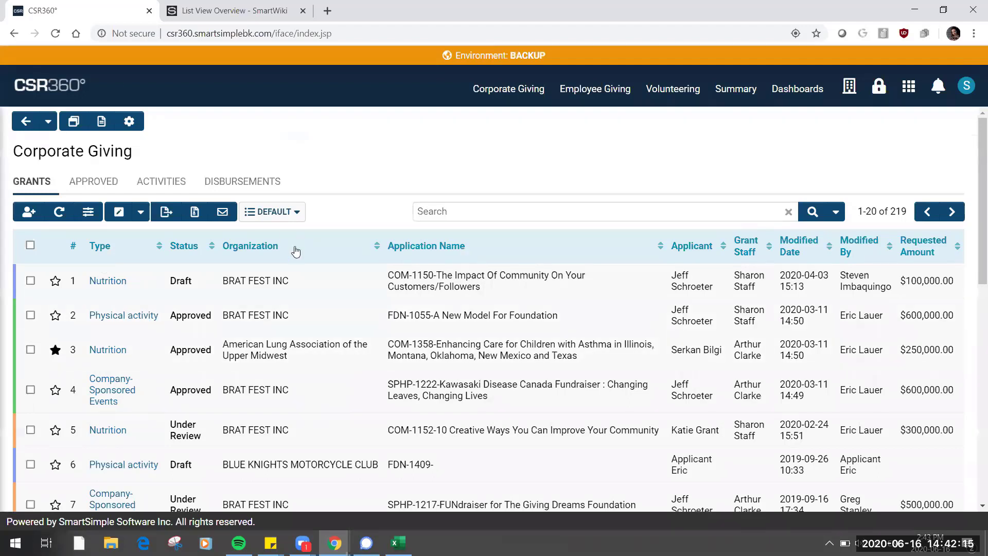
pyautogui.click(297, 212)
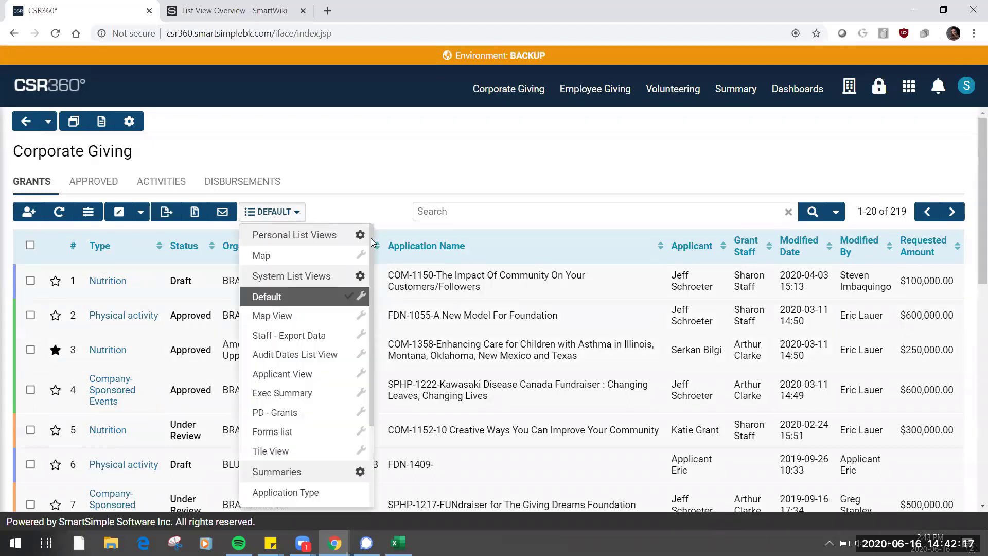
pyautogui.click(355, 203)
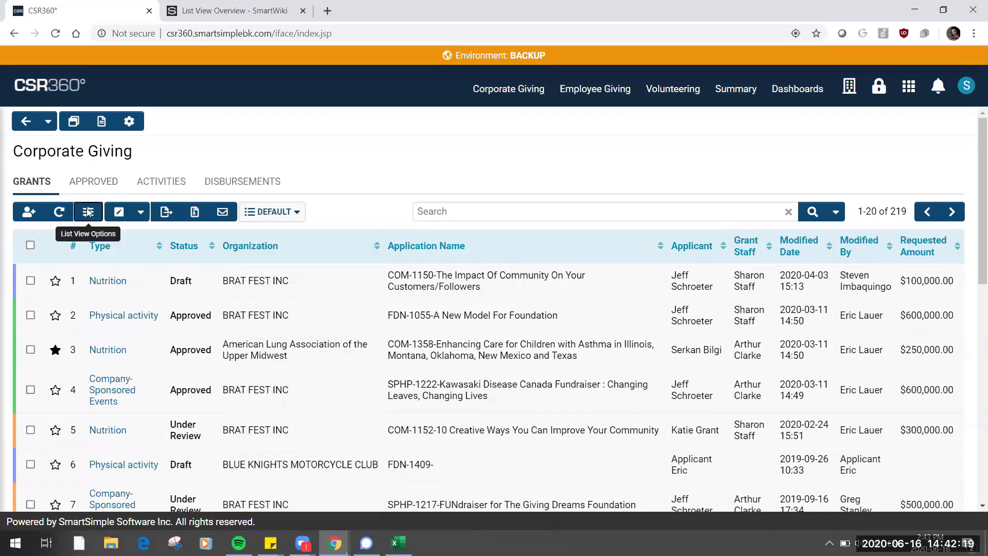
# Review the visible column choices and the global list view options of the grants list, and close them without saving.
pyautogui.click(120, 215)
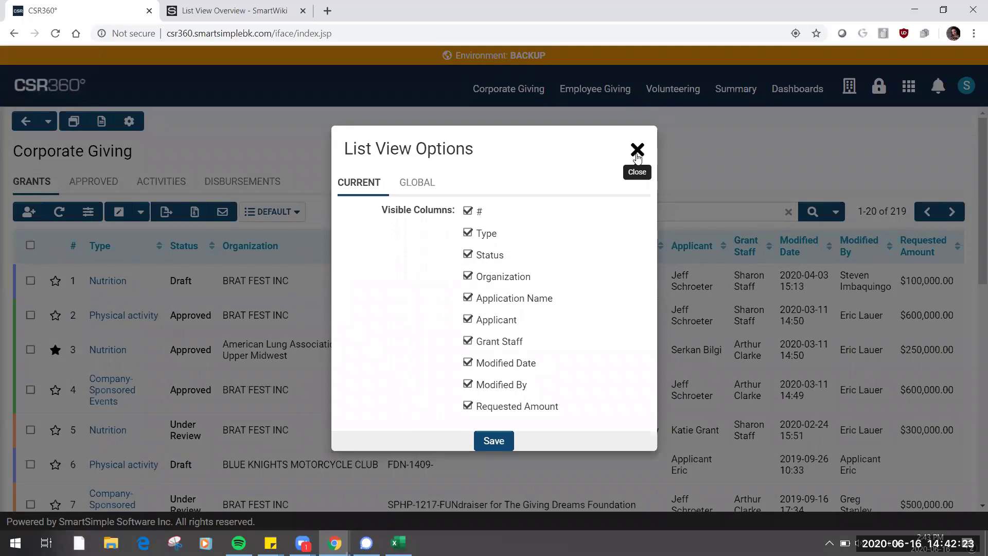
pyautogui.click(637, 157)
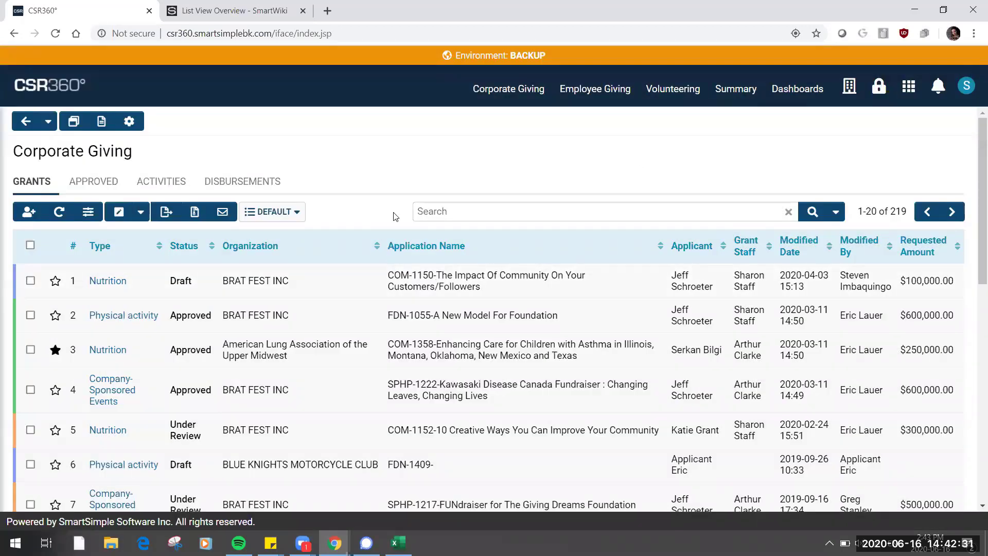
pyautogui.click(89, 213)
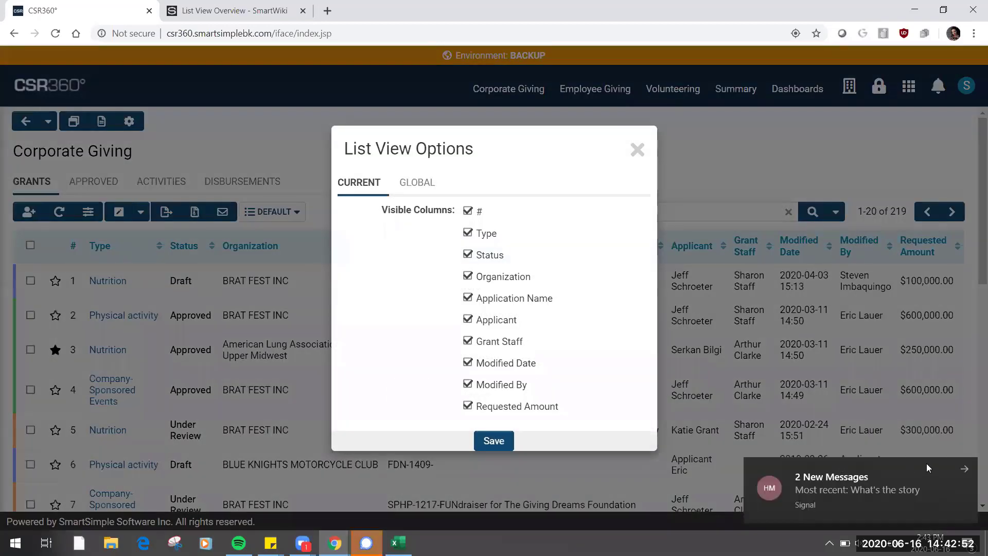
pyautogui.click(406, 183)
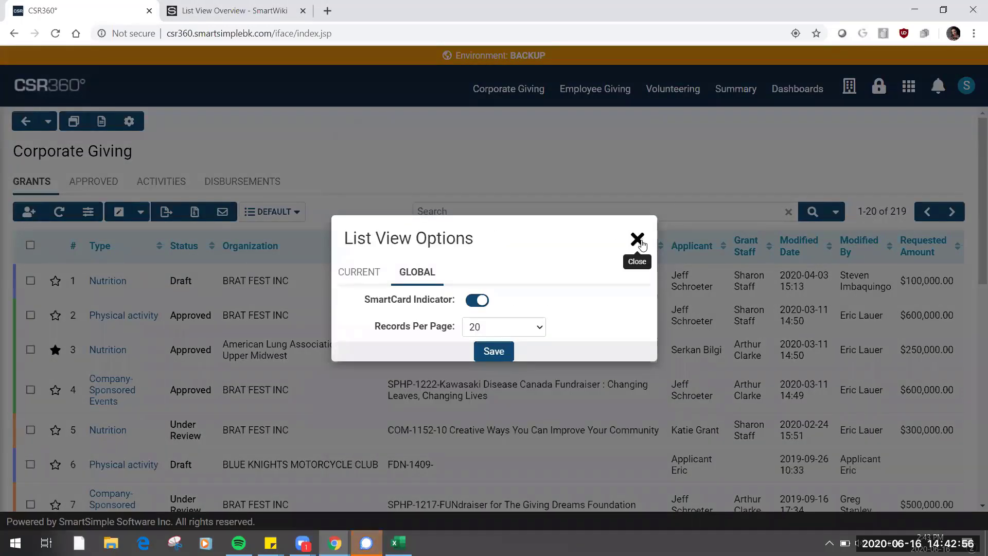
pyautogui.click(638, 239)
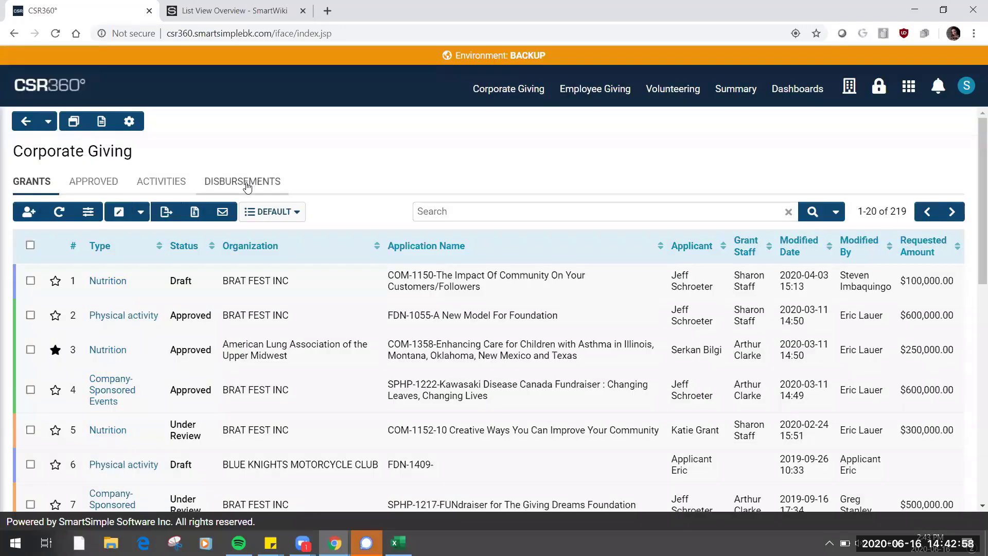
pyautogui.click(296, 212)
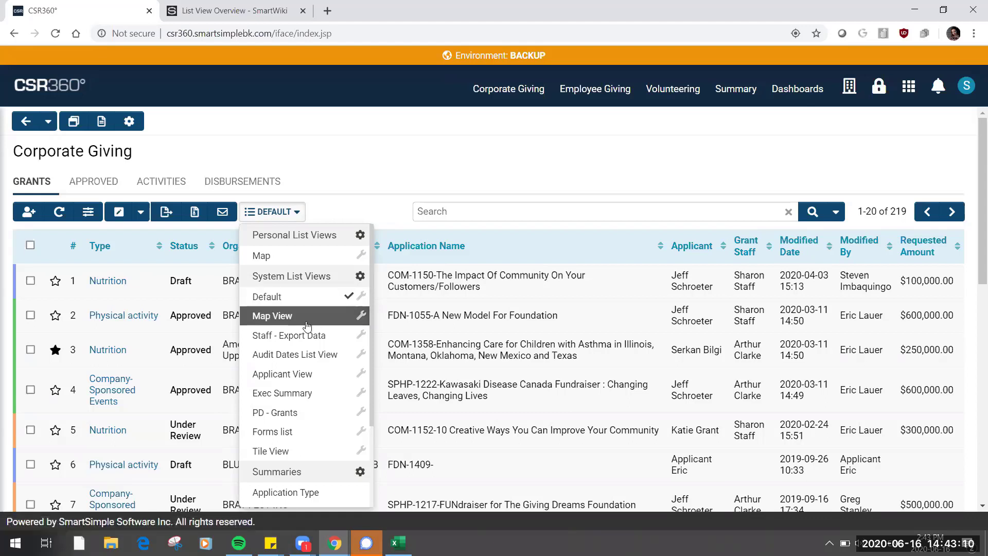
pyautogui.click(490, 150)
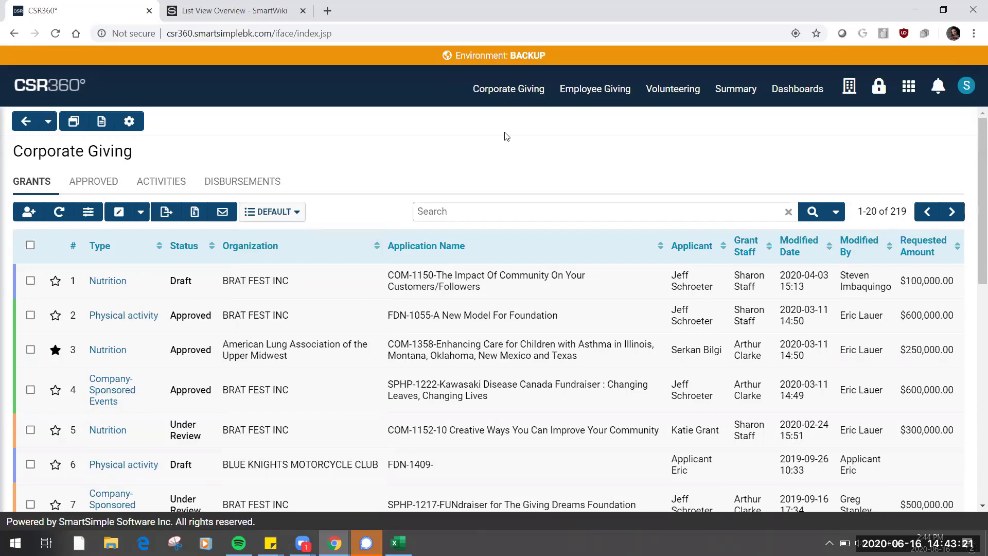
# Open the Webinar report from the Demo category of the reports in a maximized Report Builder window.
pyautogui.click(909, 86)
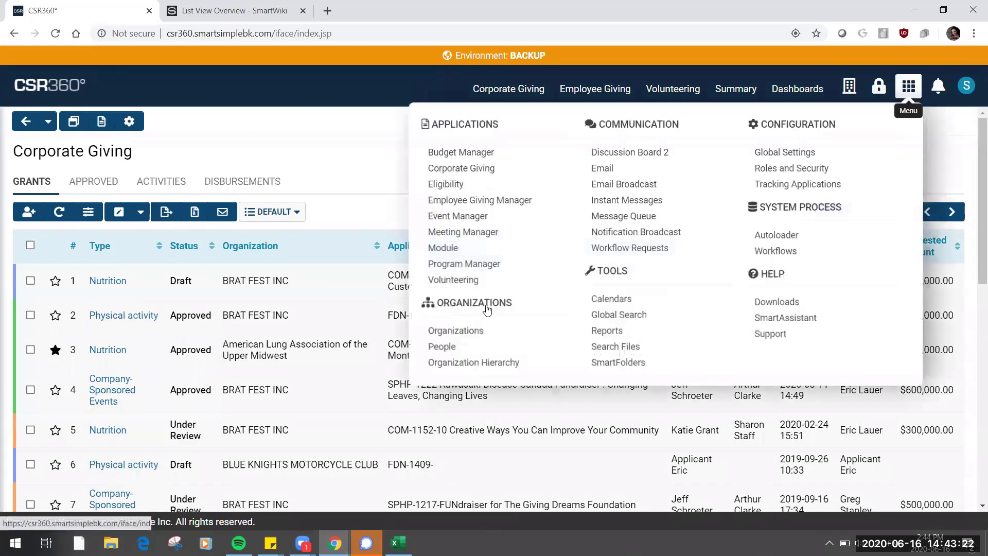
pyautogui.click(630, 333)
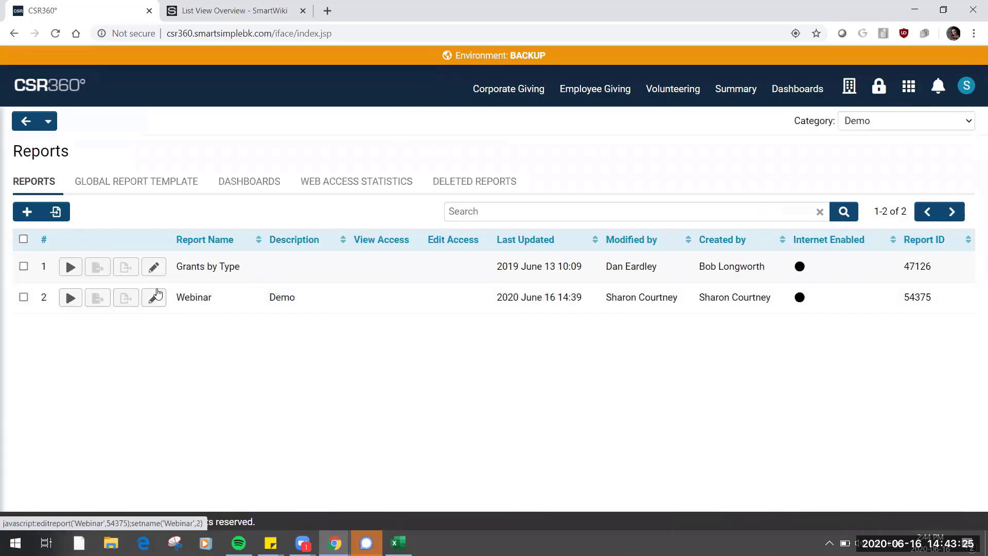
pyautogui.click(148, 299)
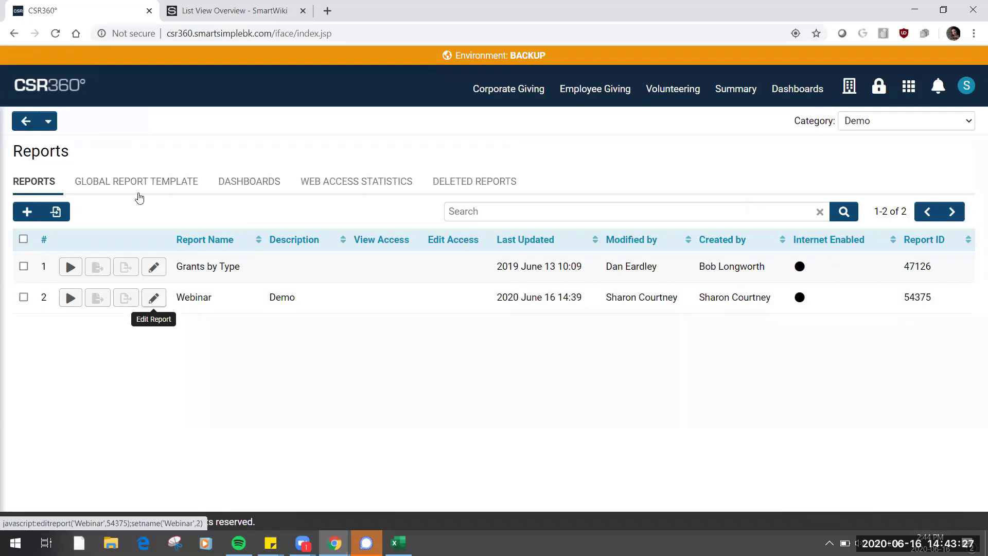
pyautogui.click(108, 123)
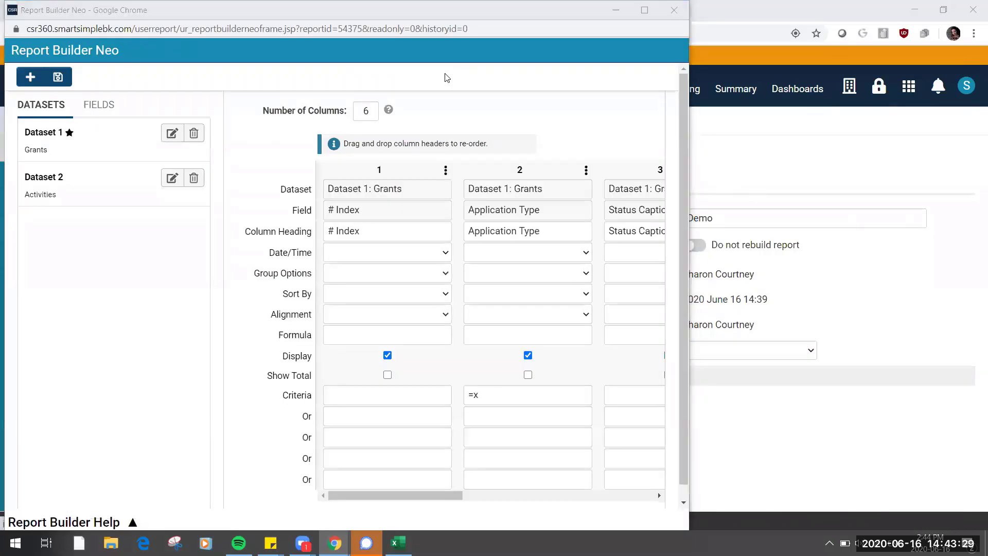
pyautogui.press('super+Up')
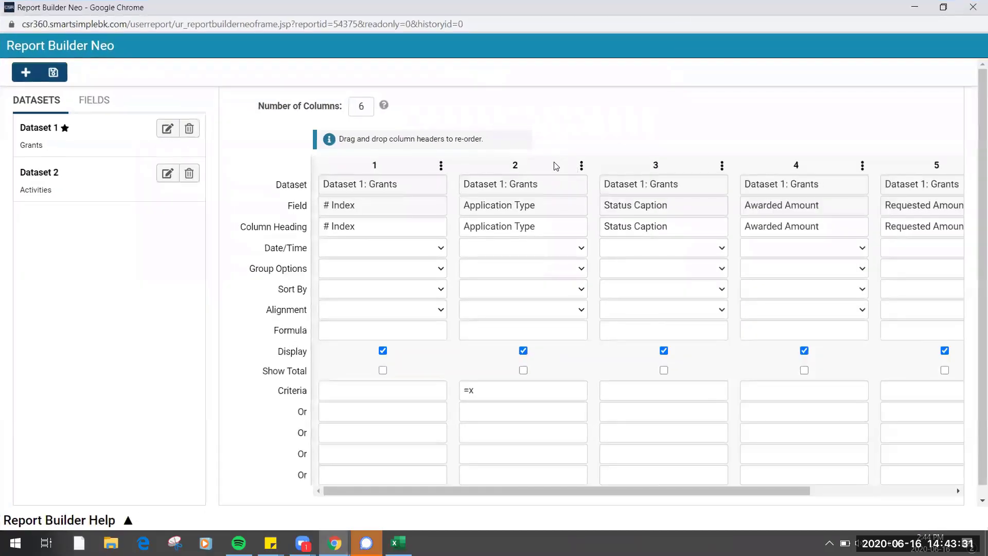
# Move the Application Type column behind Status Caption as column 3 and clear its =x criterion.
pyautogui.moveTo(556, 165); pyautogui.dragTo(723, 167)
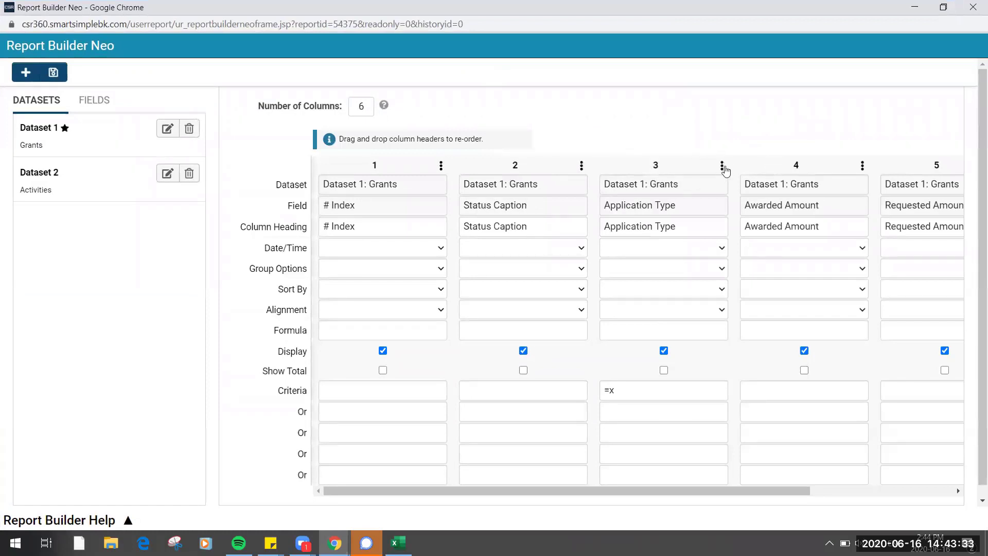
pyautogui.click(722, 166)
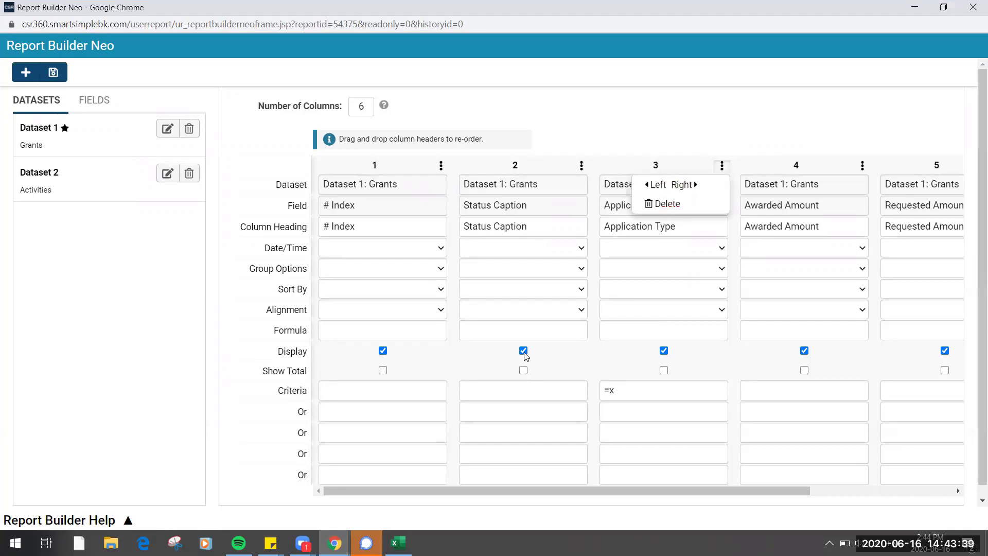
pyautogui.tripleClick(655, 385)
pyautogui.press('BackSpace')
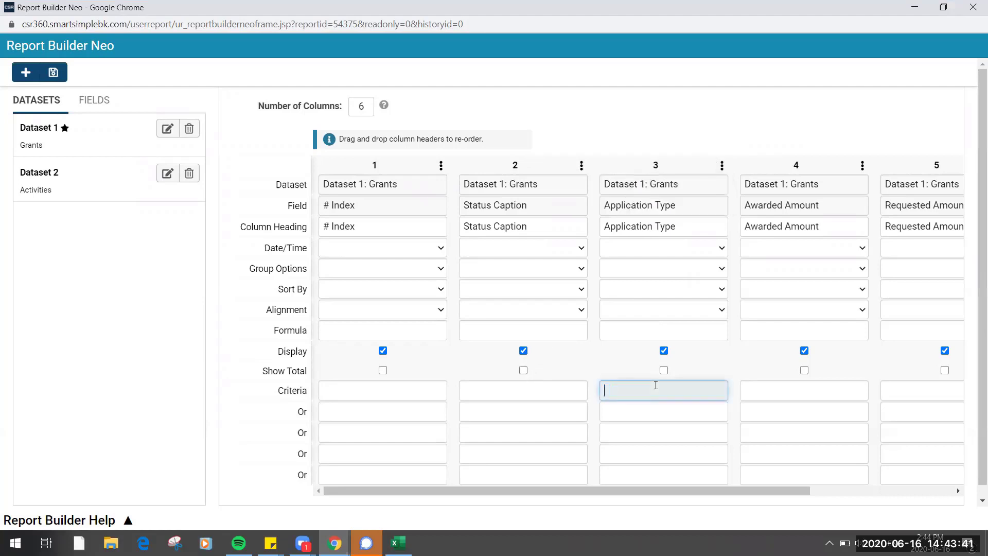
# Review the group options of the Application Type column and the dataset types available for a new dataset, and close the dialog without saving.
pyautogui.click(670, 267)
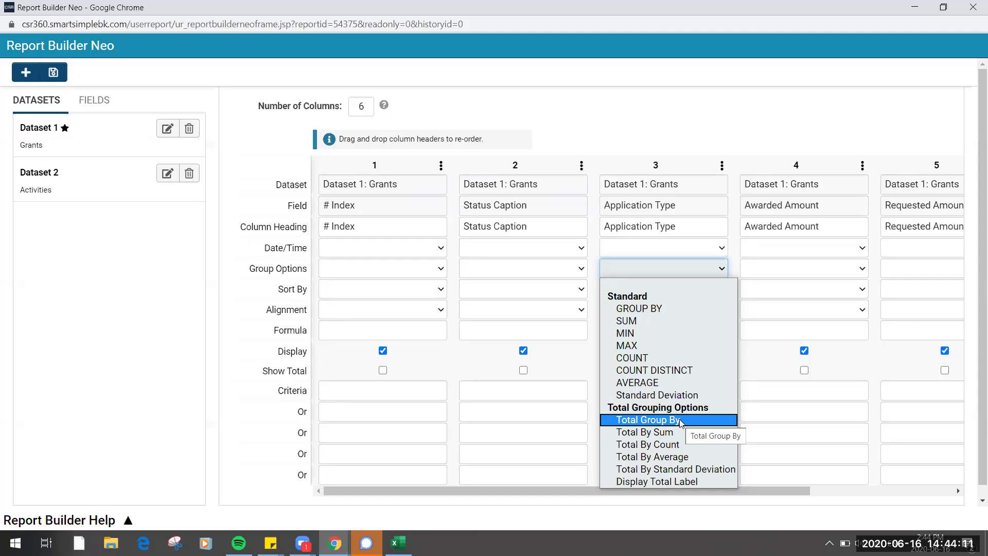
pyautogui.click(23, 77)
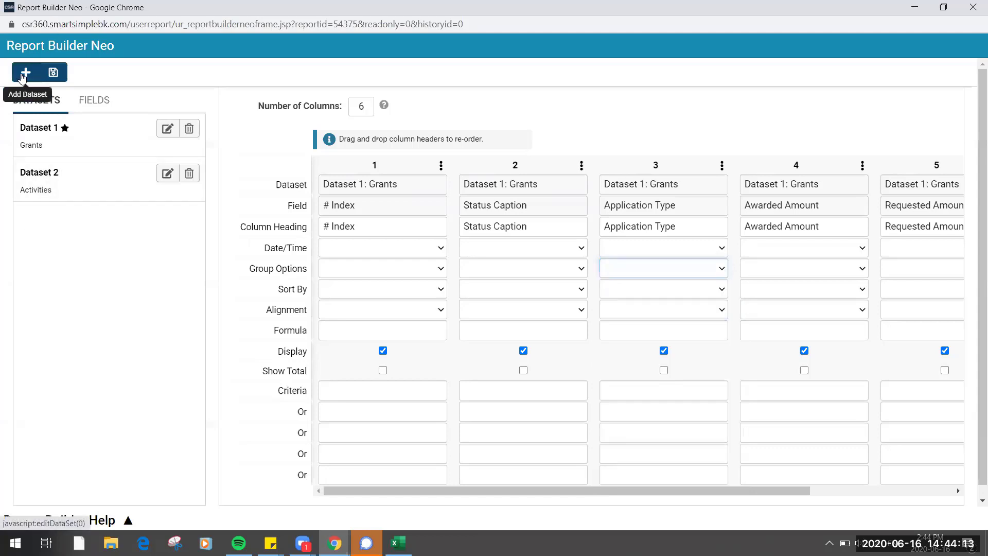
pyautogui.click(23, 77)
pyautogui.click(427, 272)
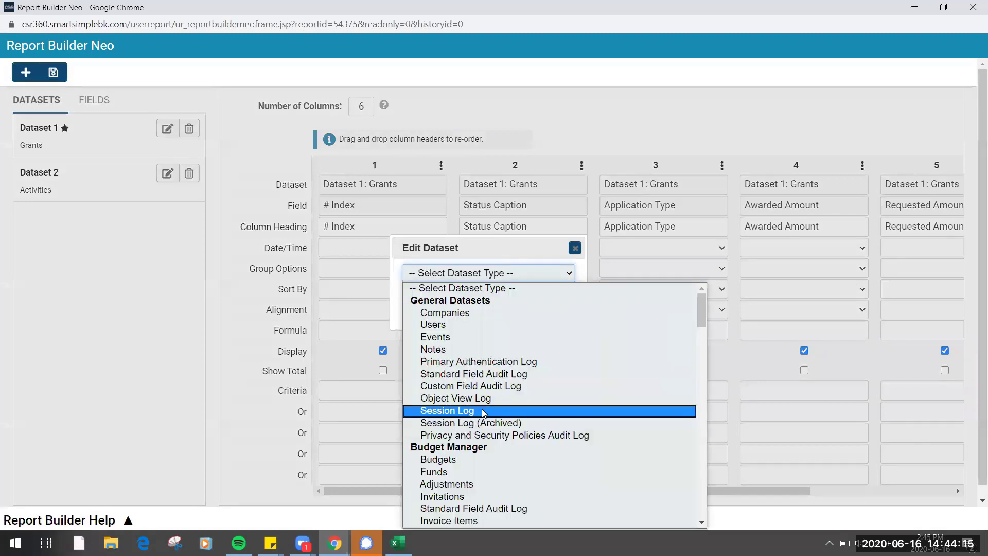
pyautogui.scroll(-7, 484, 413)
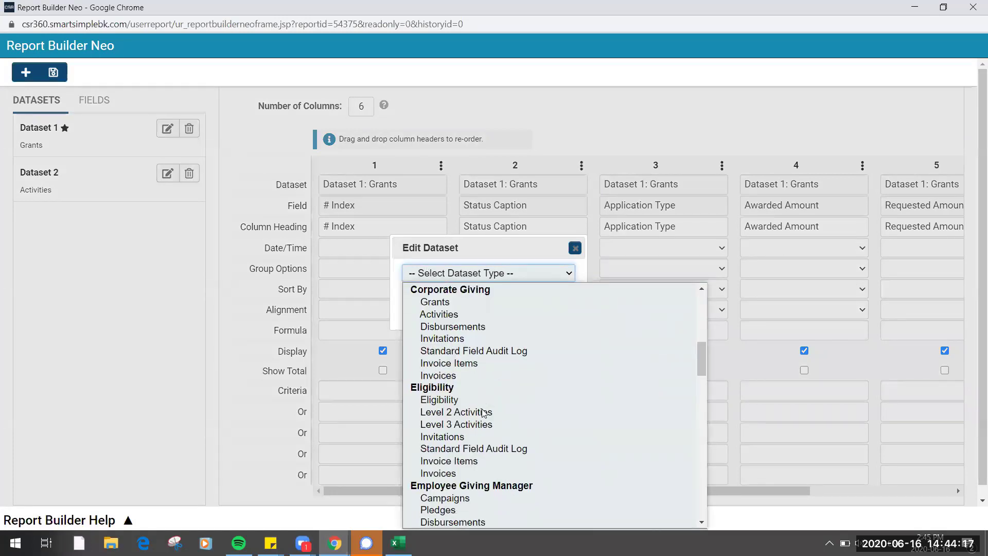
pyautogui.scroll(-7, 484, 413)
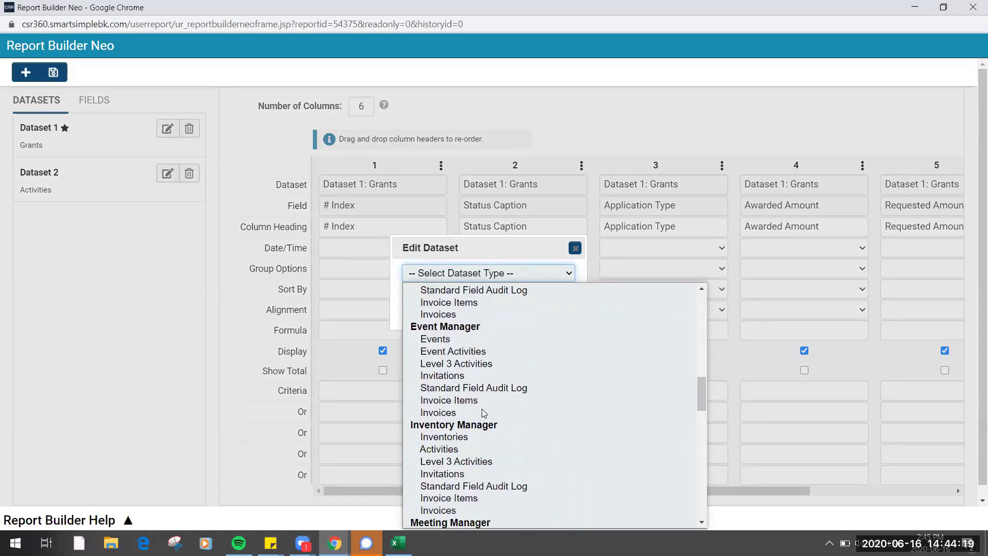
pyautogui.scroll(-2, 484, 413)
pyautogui.click(189, 174)
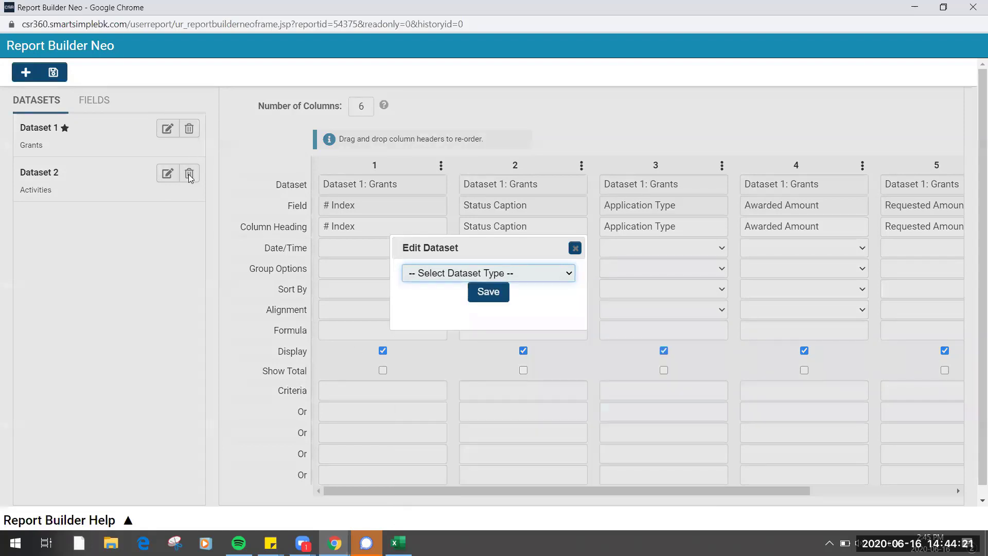
pyautogui.click(575, 248)
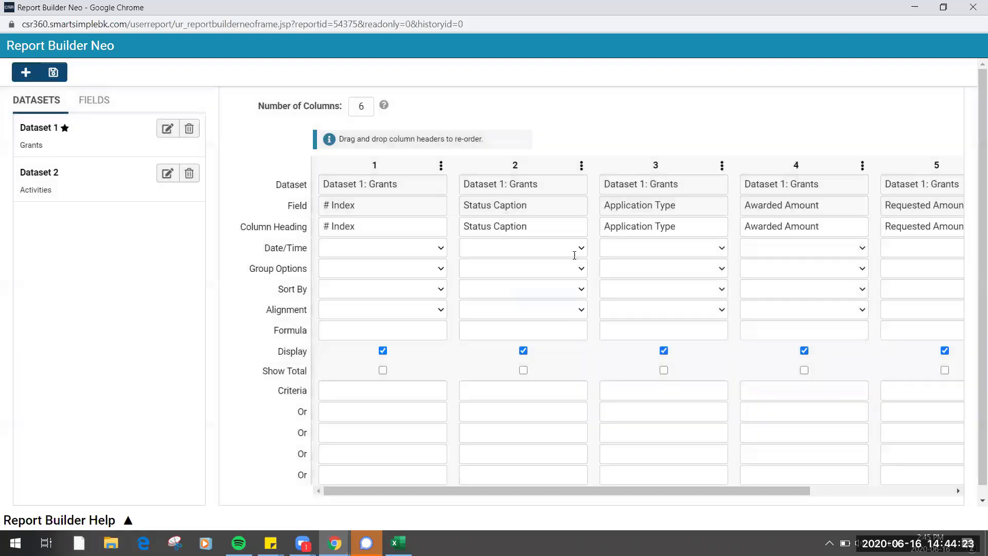
# Try changing Dataset 2 to the Corporate Giving Disbursements type and linking it to Dataset 1: Grants.
pyautogui.click(167, 174)
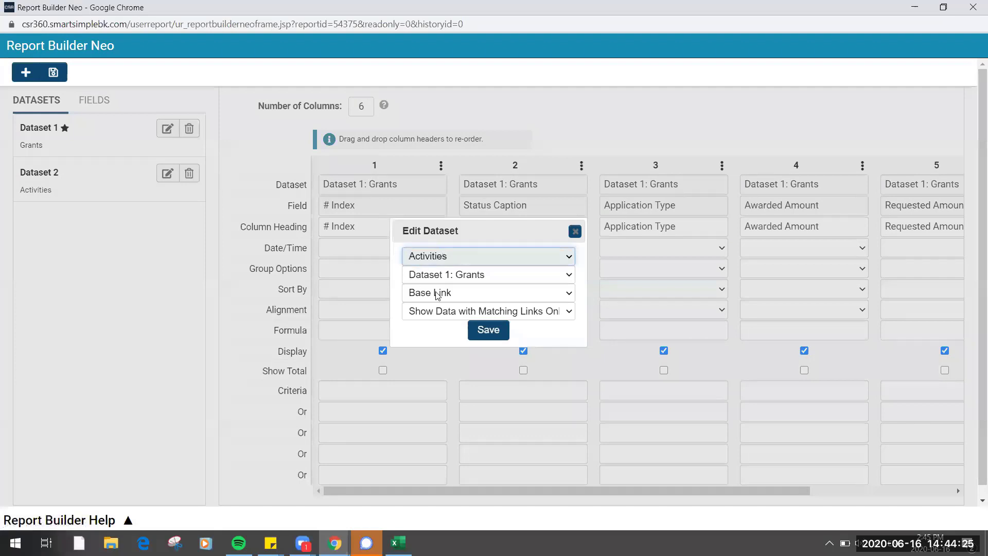
pyautogui.click(467, 254)
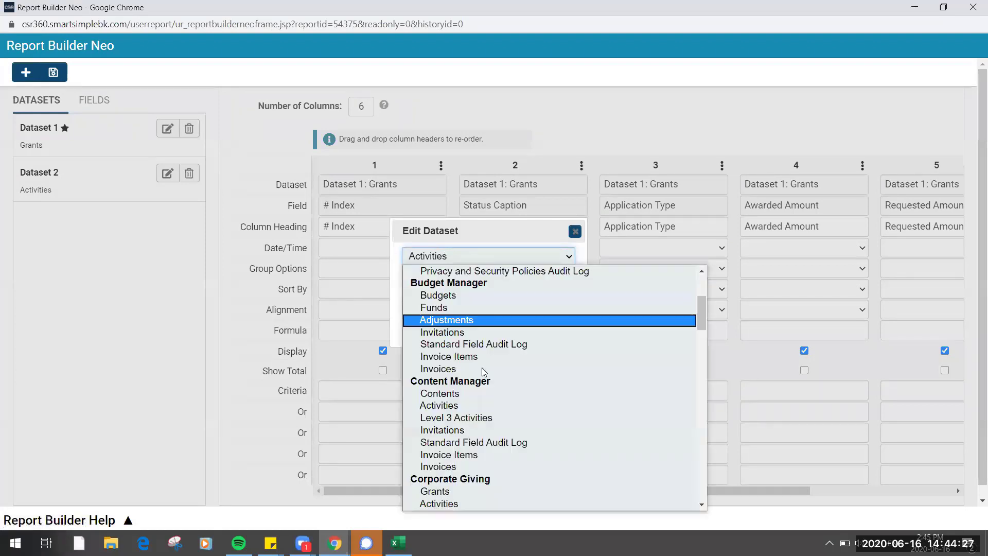
pyautogui.click(491, 476)
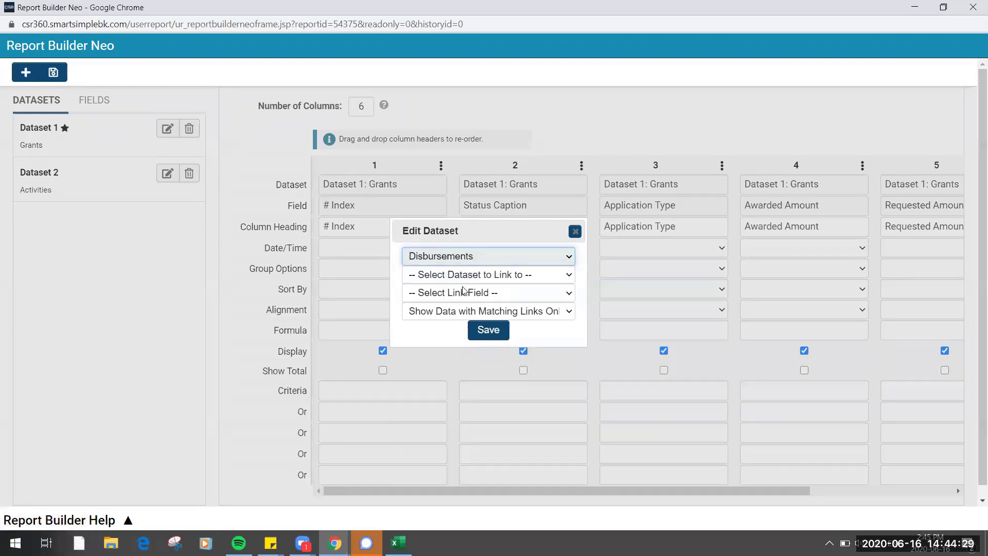
pyautogui.click(504, 274)
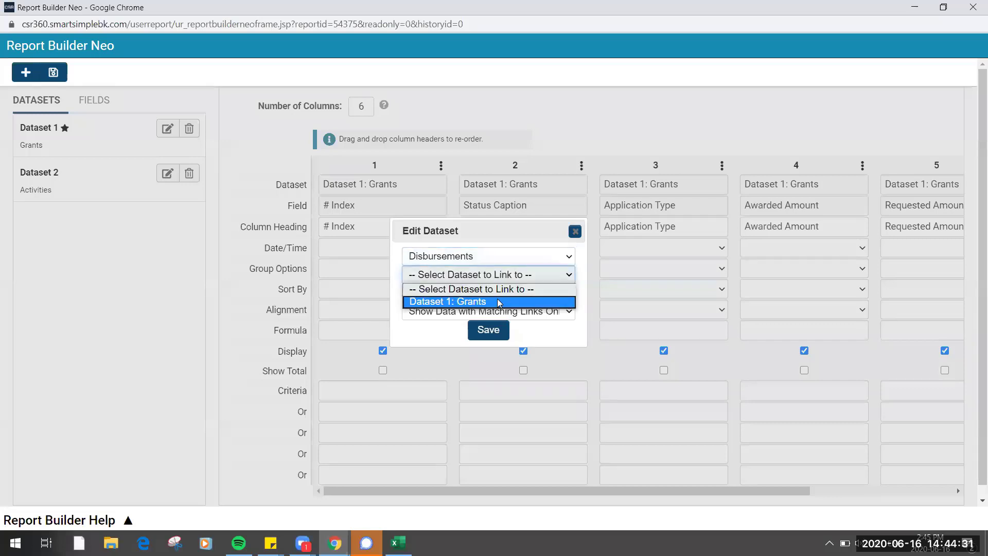
pyautogui.click(497, 298)
pyautogui.click(471, 293)
pyautogui.click(470, 292)
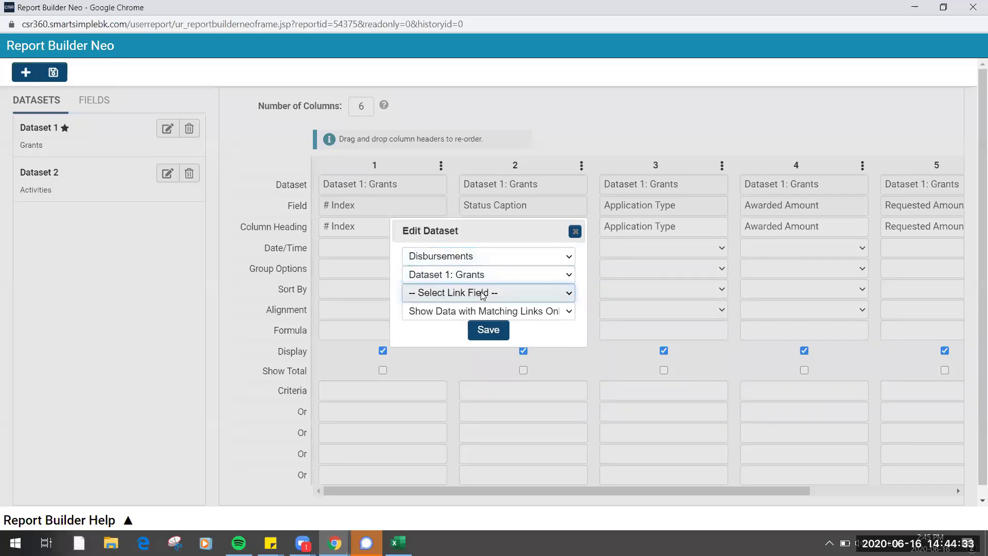
# Set Dataset 2 back to Corporate Giving Activities, linked to Dataset 1: Grants through Base Link, and save it.
pyautogui.click(489, 258)
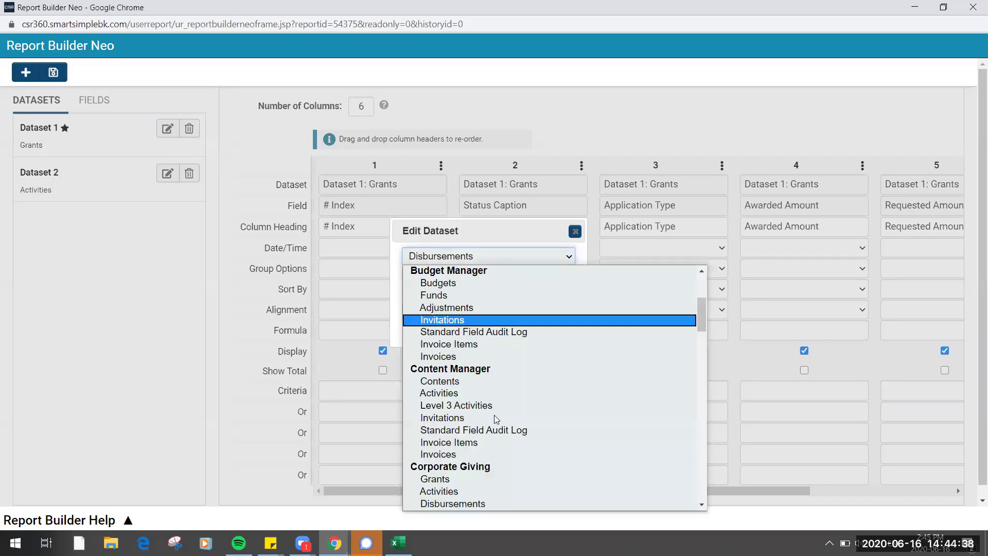
pyautogui.click(504, 490)
pyautogui.click(445, 278)
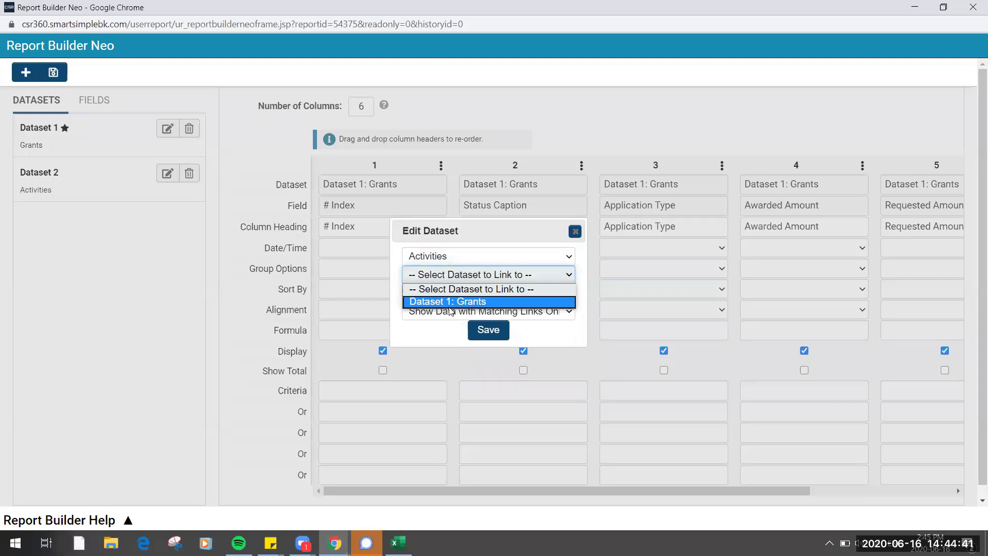
pyautogui.click(447, 301)
pyautogui.click(445, 293)
pyautogui.click(451, 318)
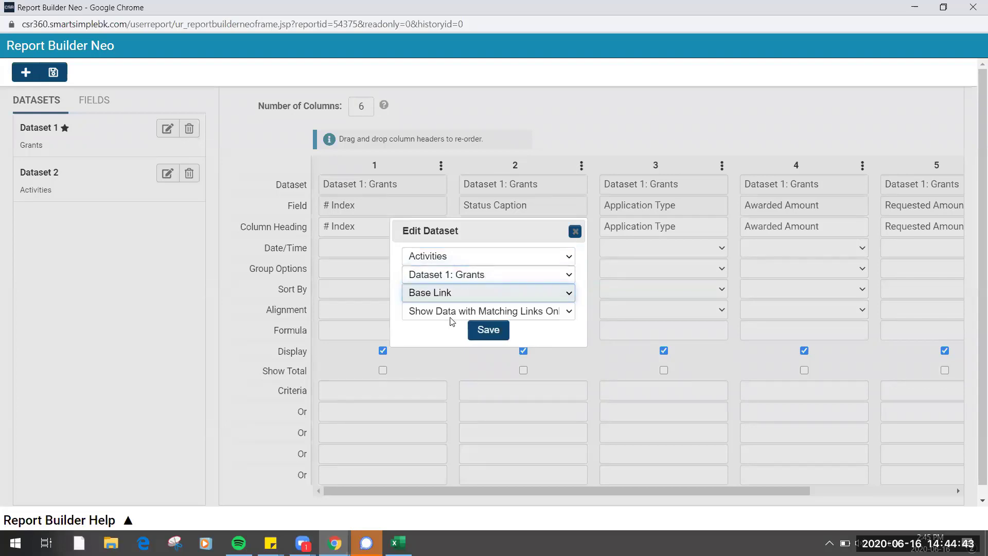
pyautogui.click(488, 330)
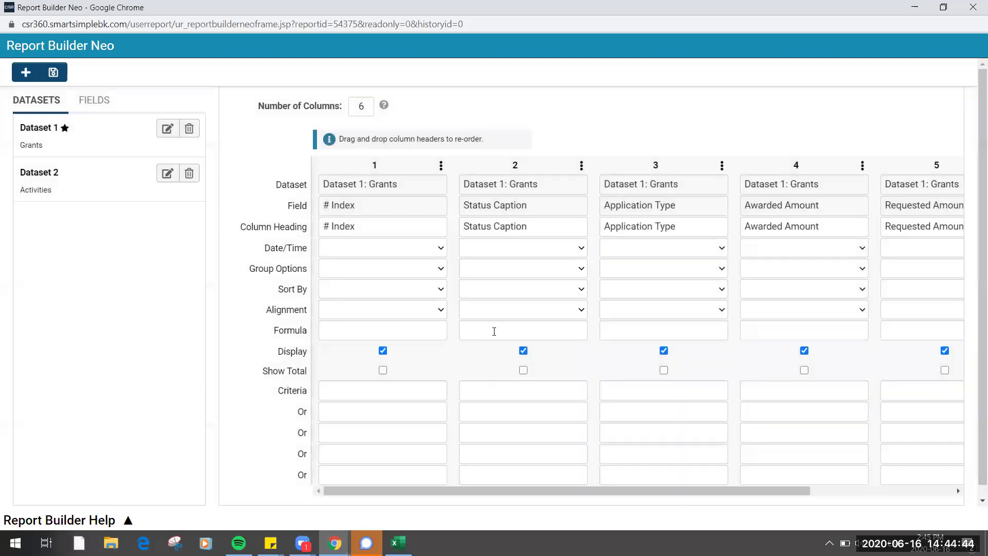
# Add a Corporate Giving Disbursements dataset linked to Dataset 2: Activities through Base Link, showing data with matching links only.
pyautogui.click(25, 72)
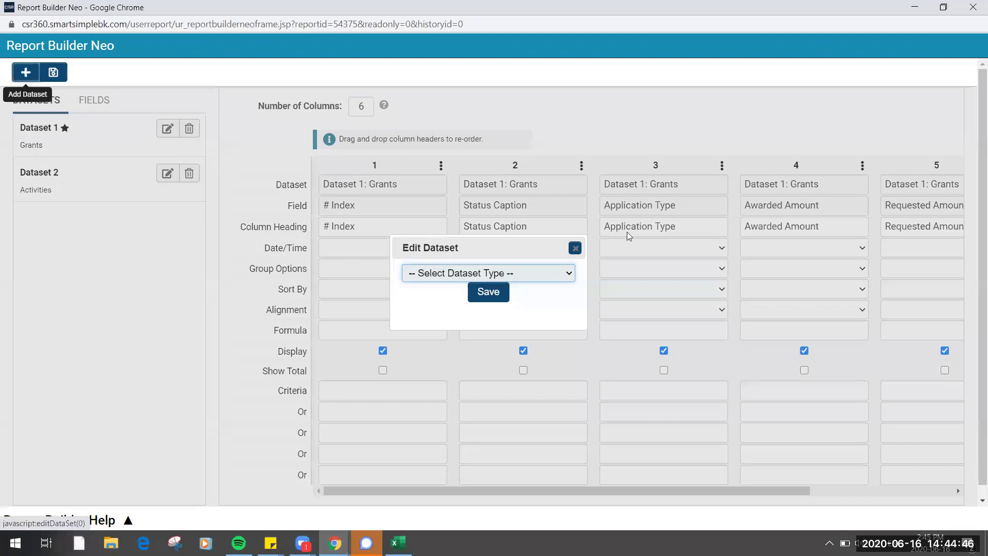
pyautogui.click(556, 273)
pyautogui.scroll(-5, 517, 412)
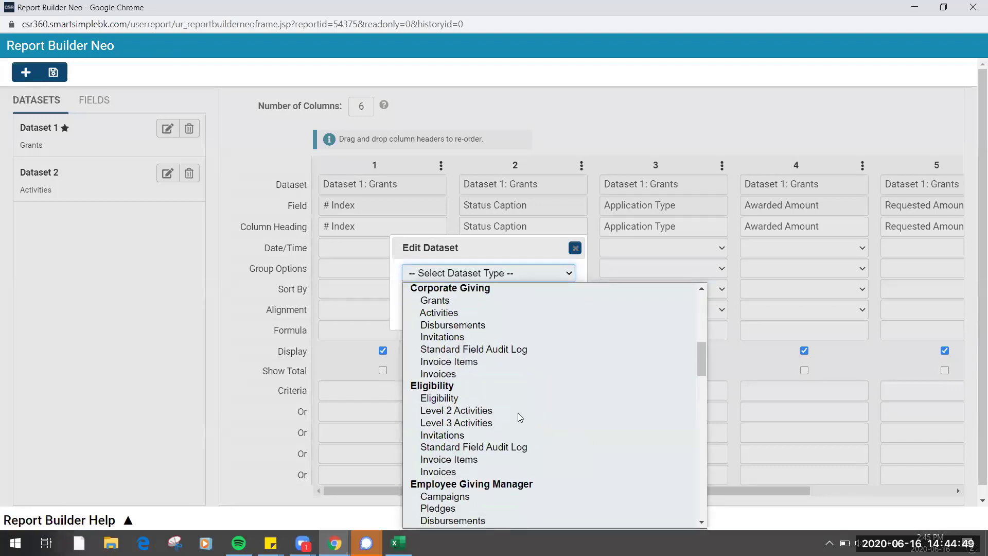
pyautogui.scroll(1, 463, 360)
pyautogui.click(455, 352)
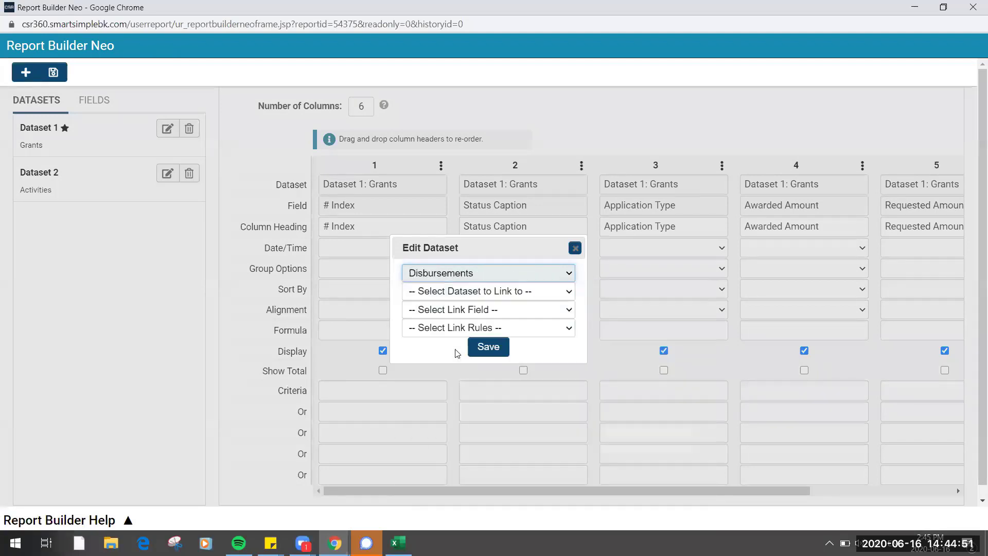
pyautogui.click(443, 291)
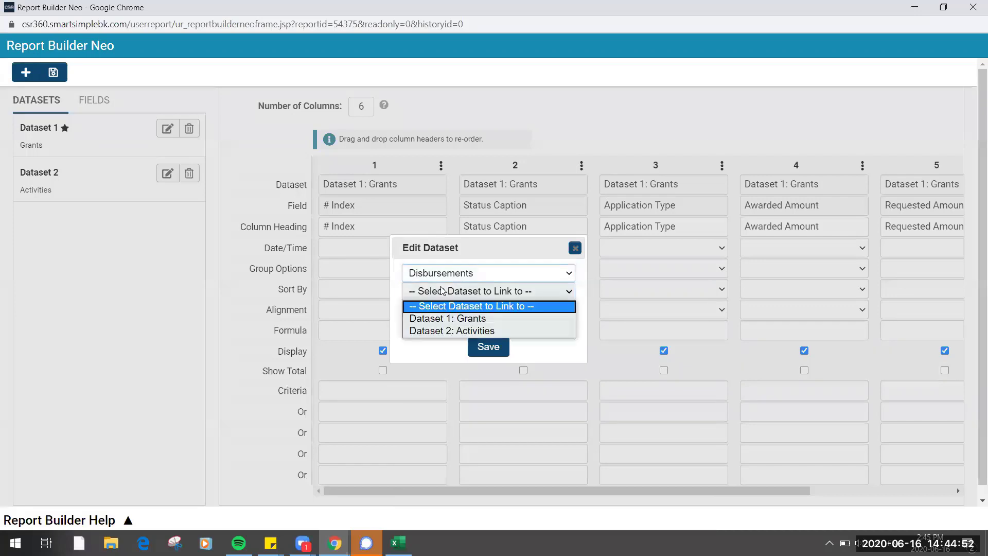
pyautogui.click(457, 331)
pyautogui.click(455, 316)
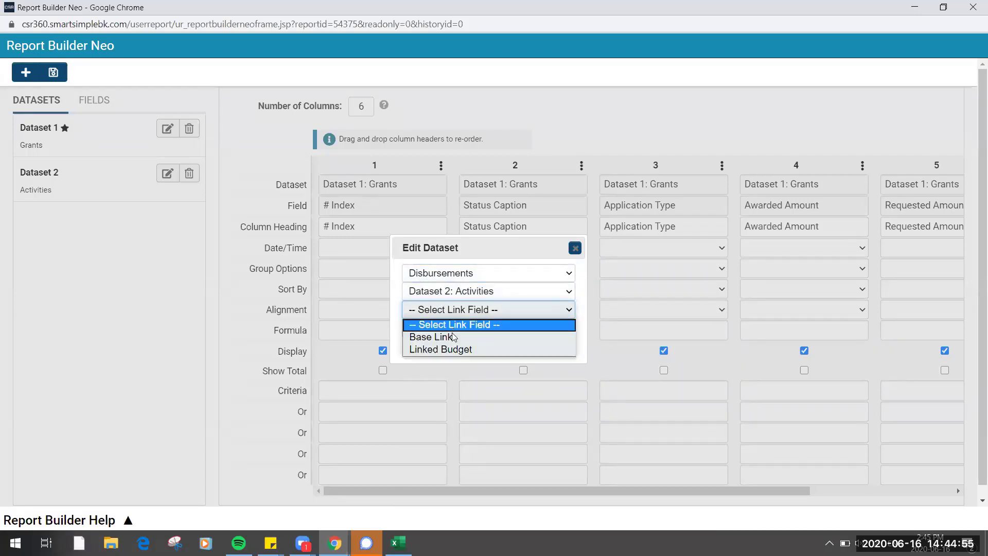
pyautogui.click(454, 335)
pyautogui.click(455, 330)
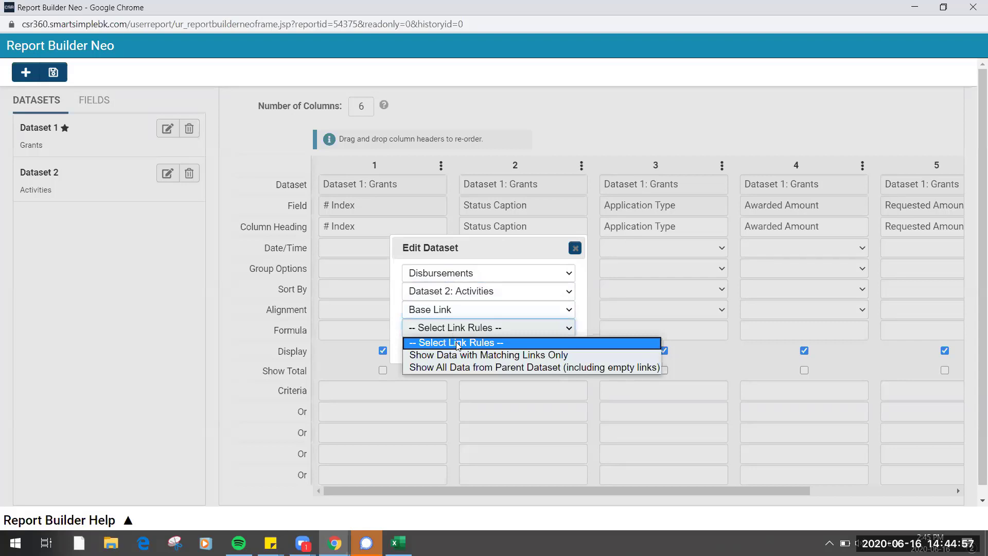
pyautogui.click(465, 354)
pyautogui.click(493, 343)
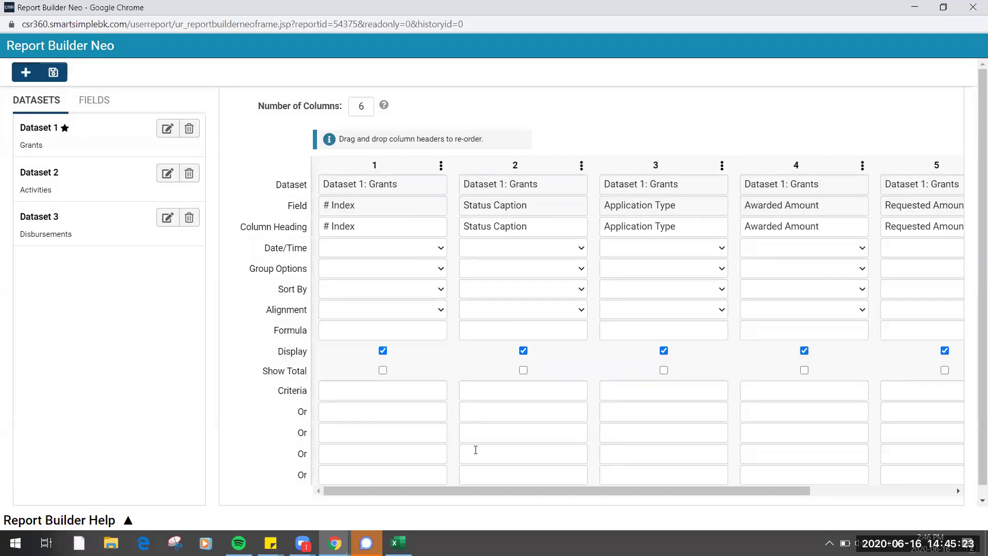
# Switch to the List_Views_Vs_Reporting presentation and advance it to the Contact Us slide.
pyautogui.moveTo(334, 543)
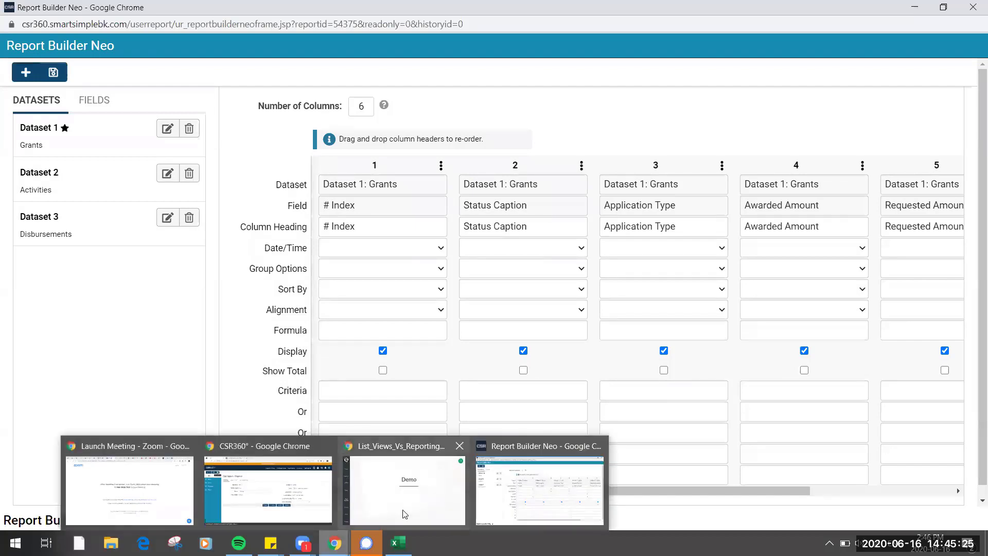
pyautogui.click(388, 496)
pyautogui.press('Right')
pyautogui.press('Right')
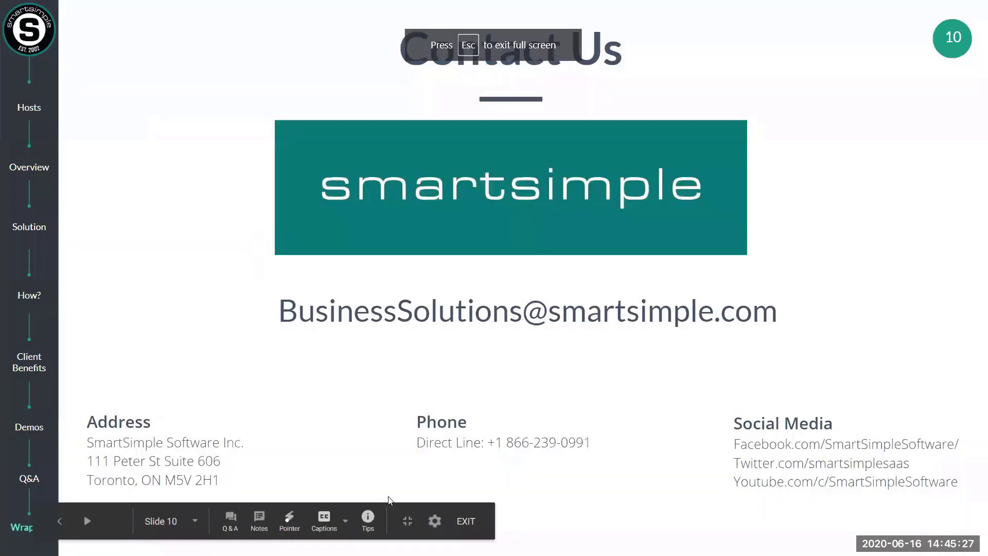